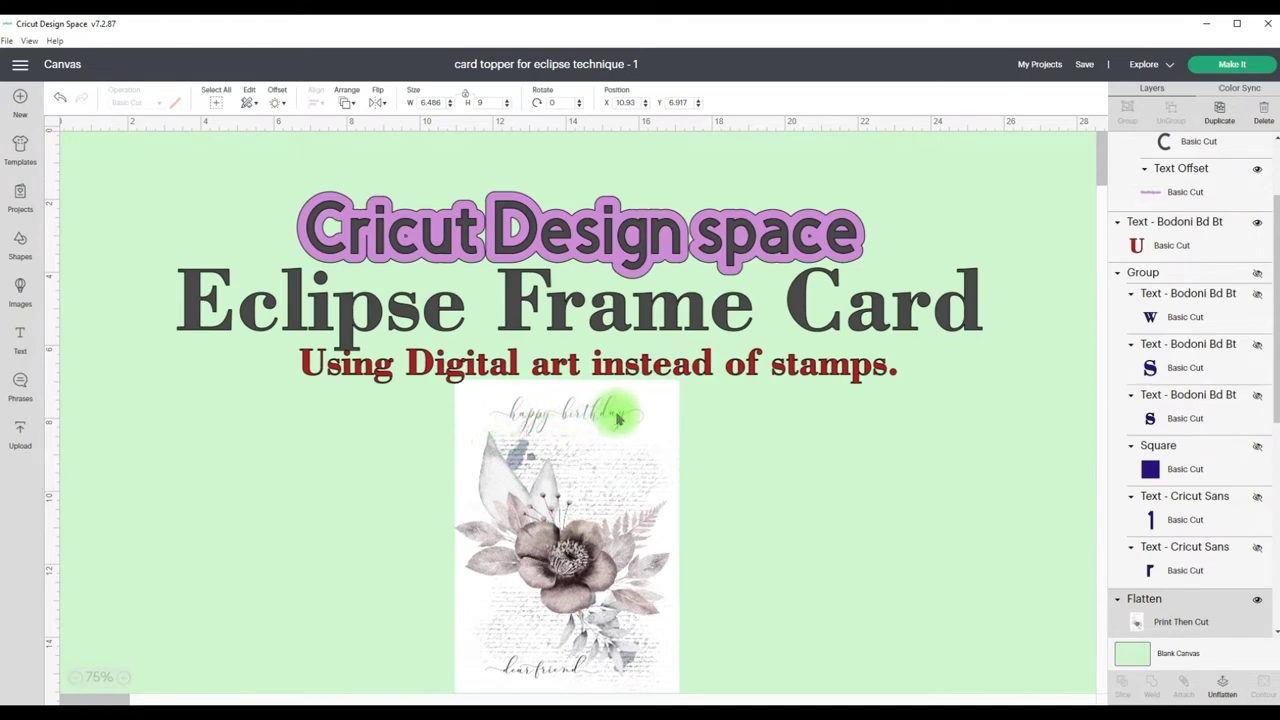
- Nudge the flattened birthday artwork slightly on the canvas and open the canvas templates
left_click_drag(622, 420, 595, 418)
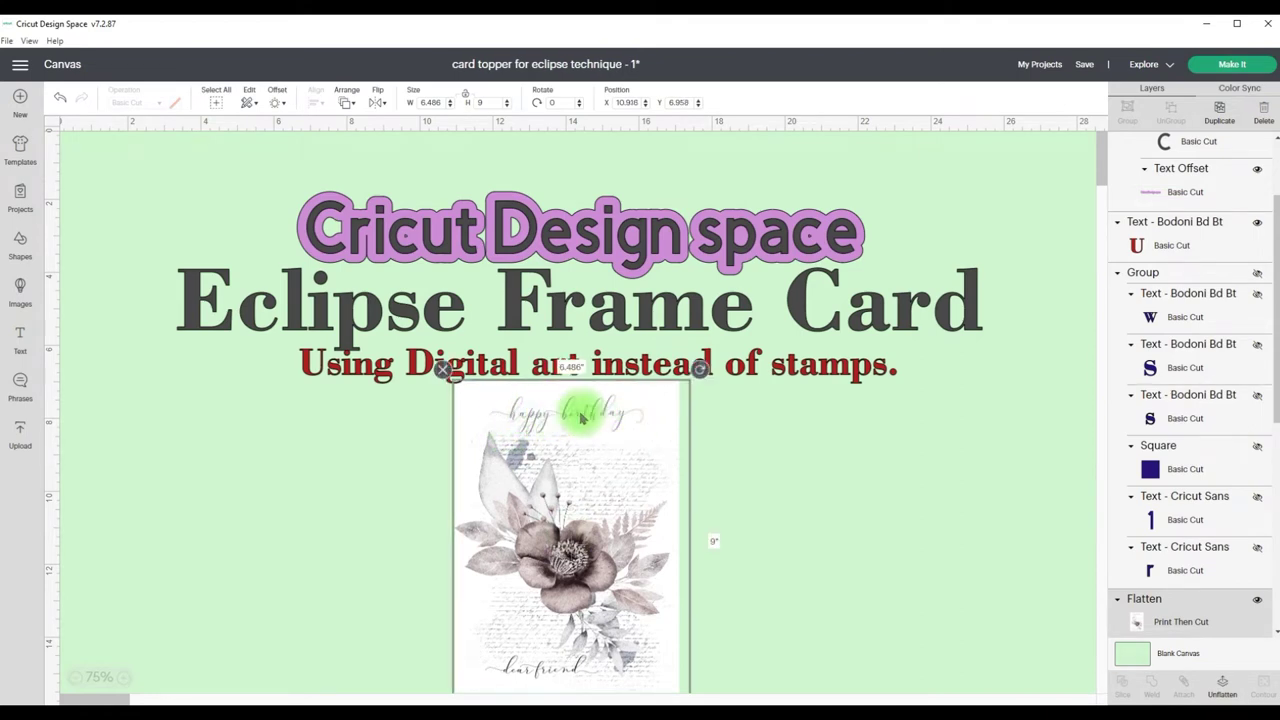
left_click(835, 491)
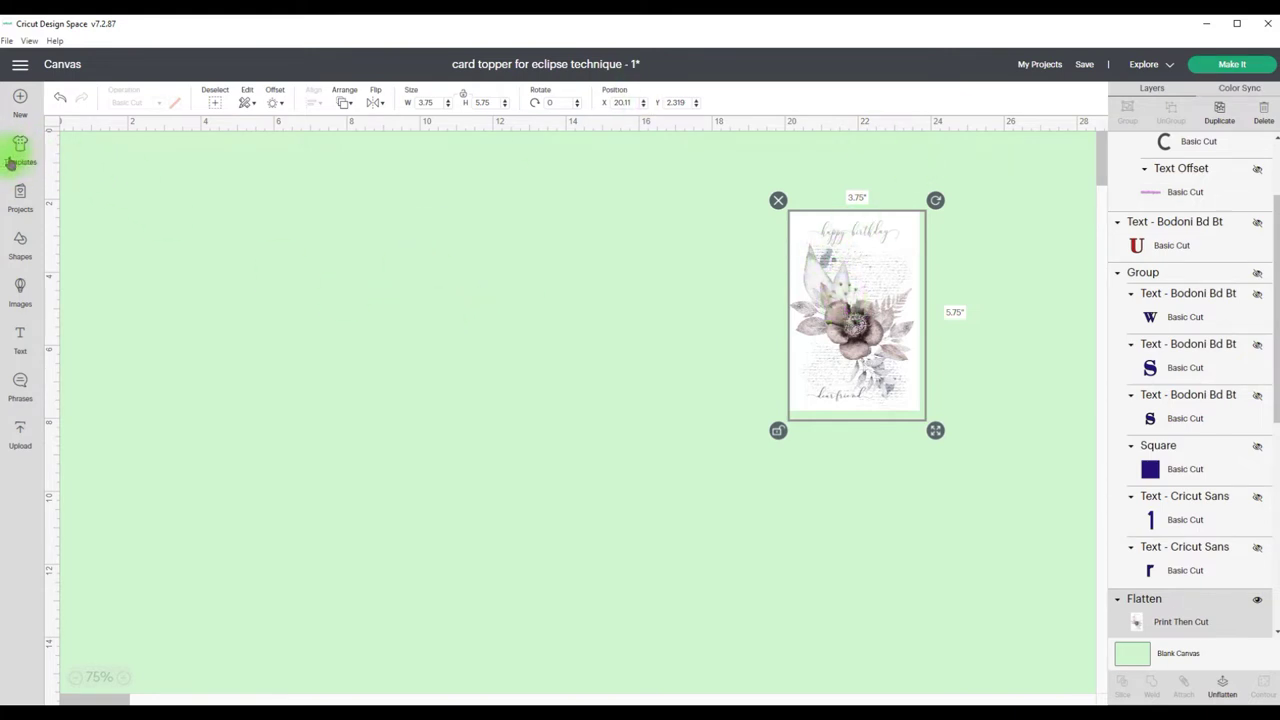
left_click(19, 153)
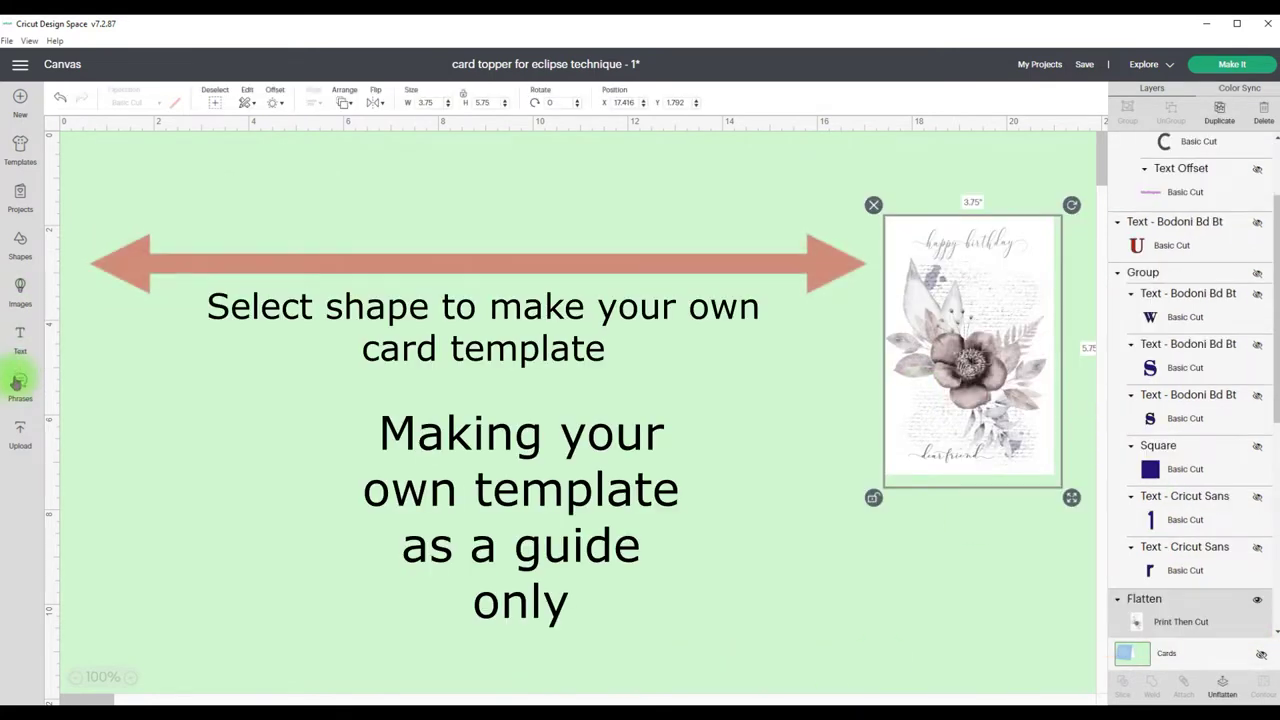
- Add a square shape to the canvas and move it to about X 1.97, Y 2.11
left_click(19, 242)
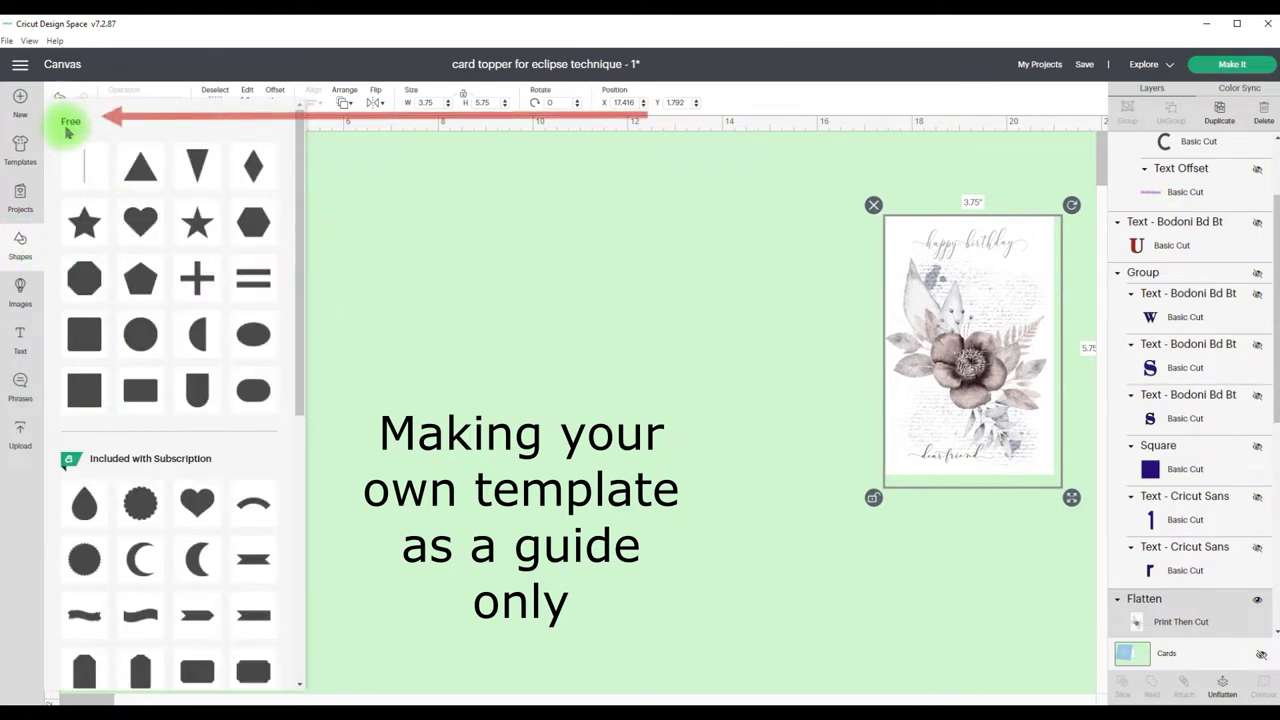
left_click(84, 398)
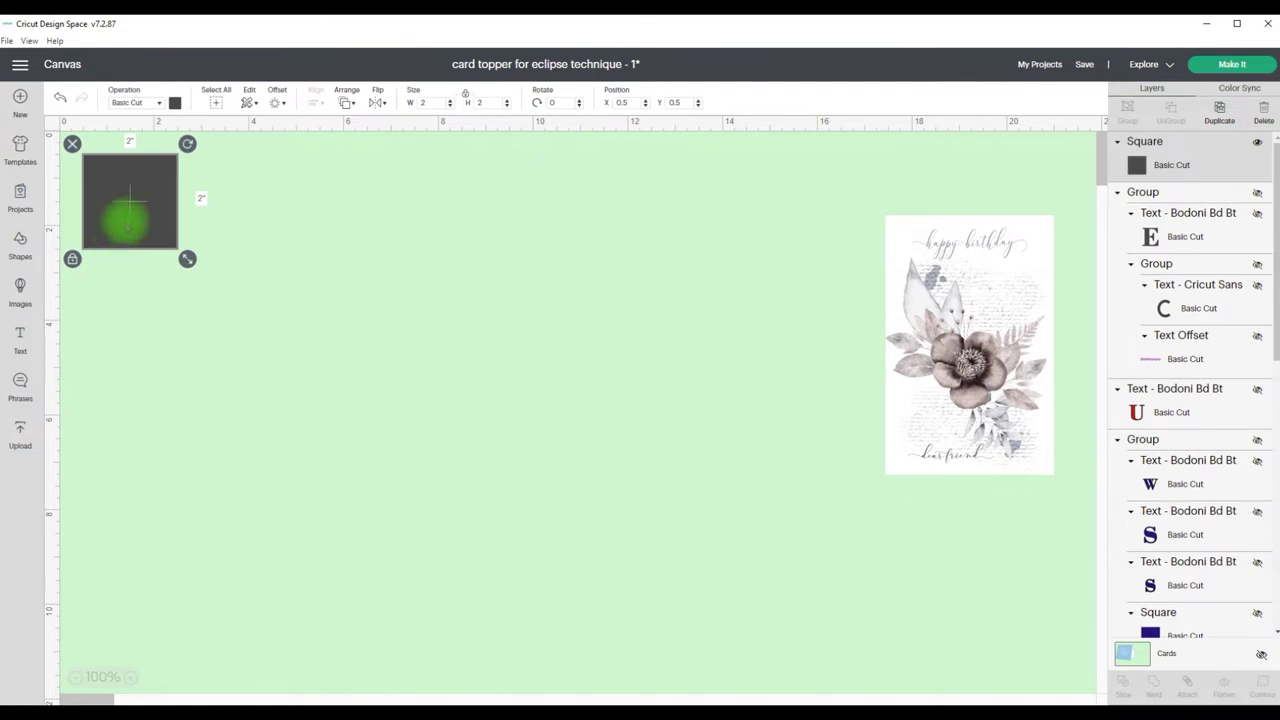
left_click_drag(131, 214, 200, 291)
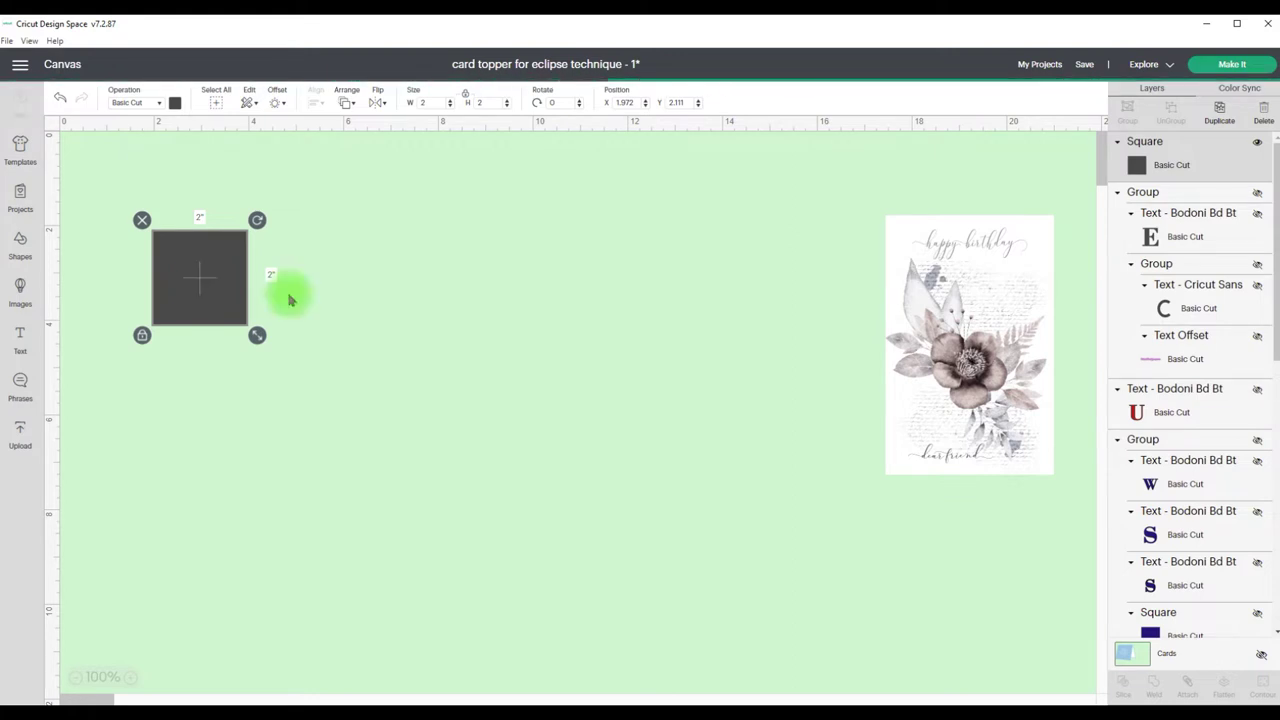
- Unlock the square's proportions and resize it to 8 inches wide by 6 inches high as the card base
left_click(467, 100)
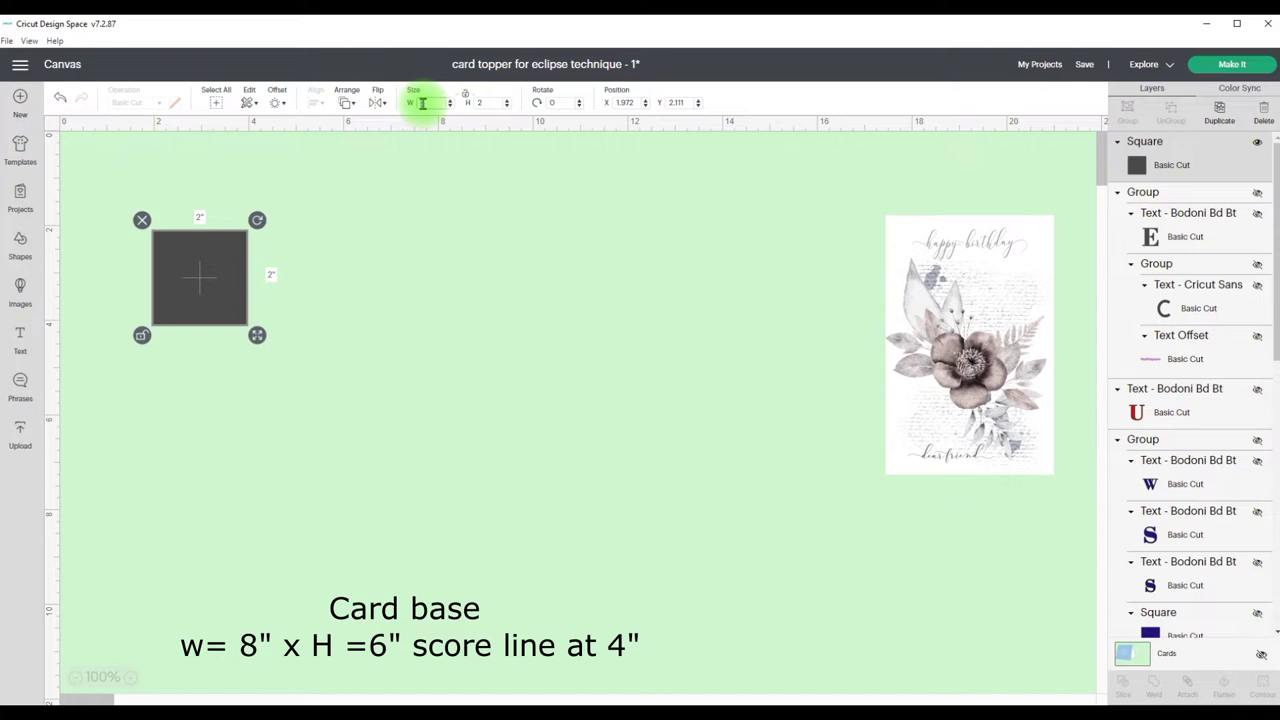
type("8")
key("Return")
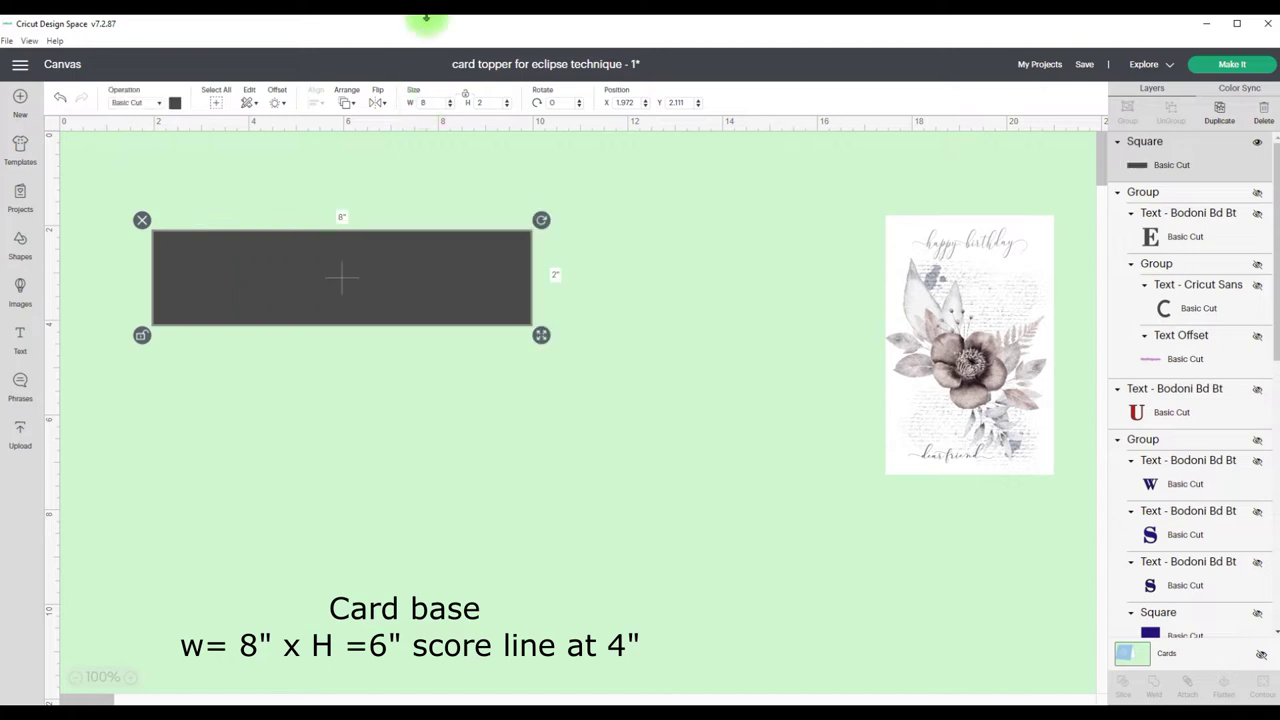
left_click(485, 102)
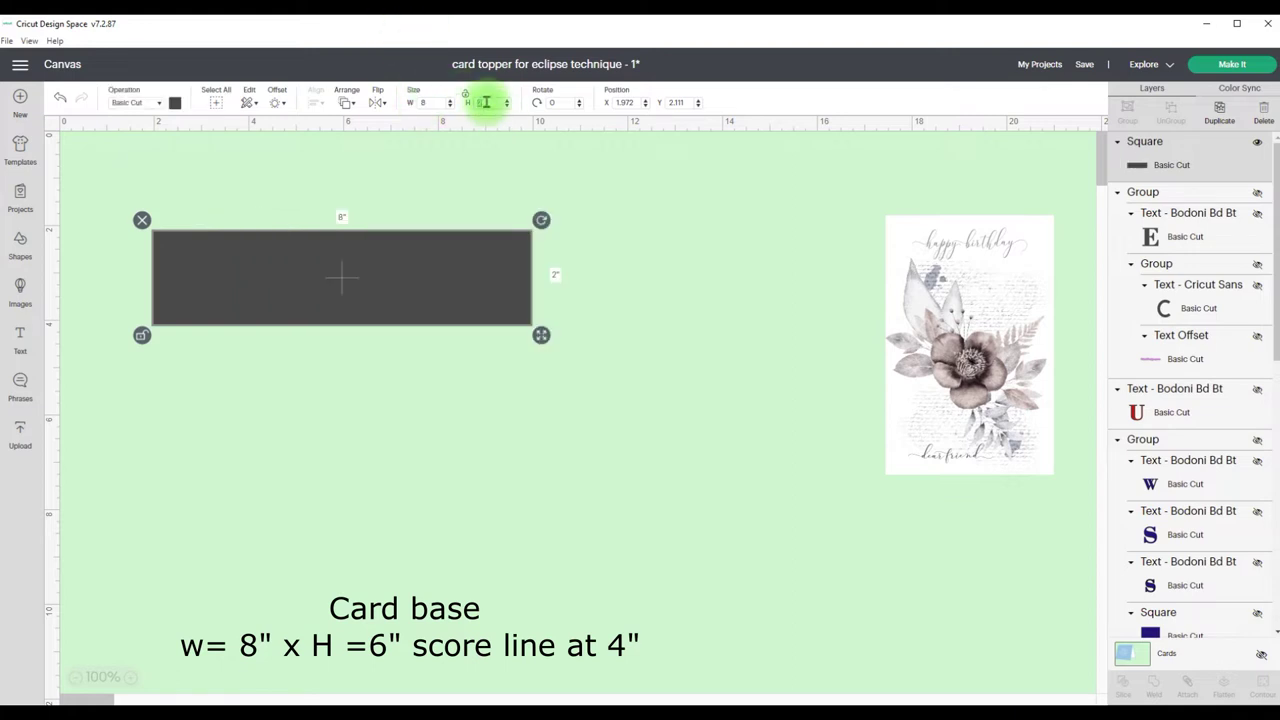
type("6")
key("Return")
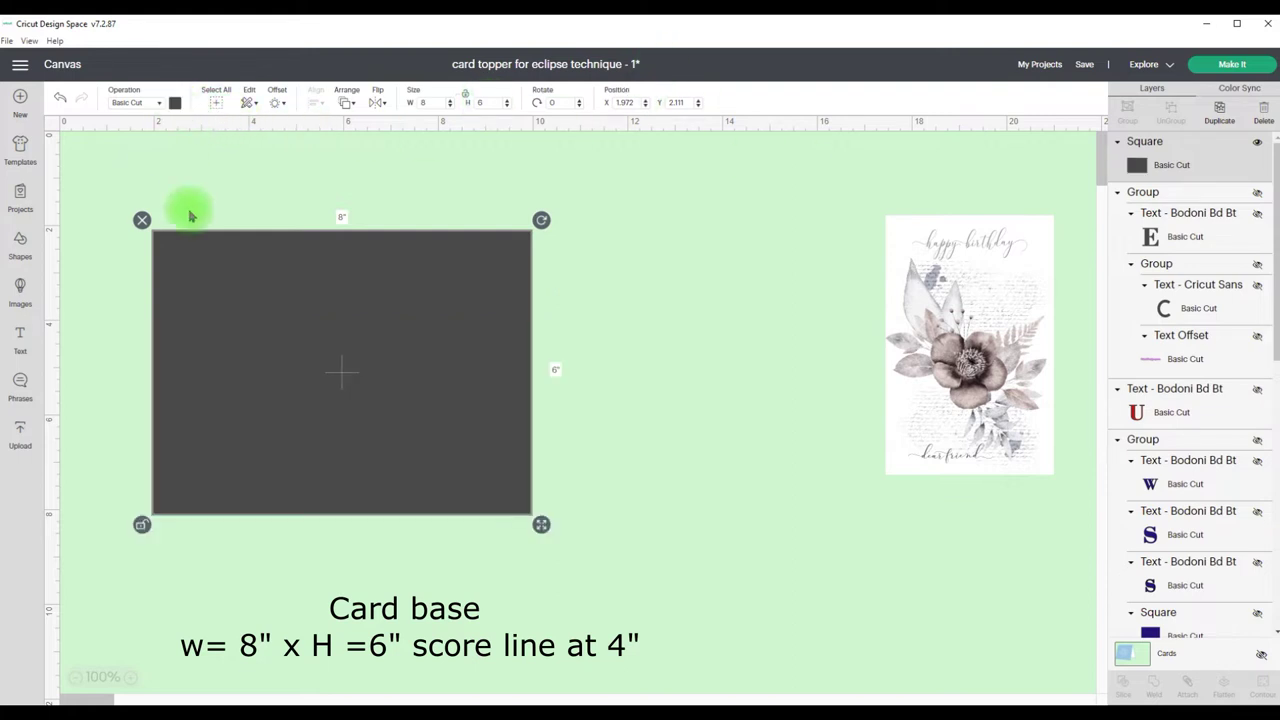
- Change the card base rectangle's material color to white and deselect it
left_click(175, 103)
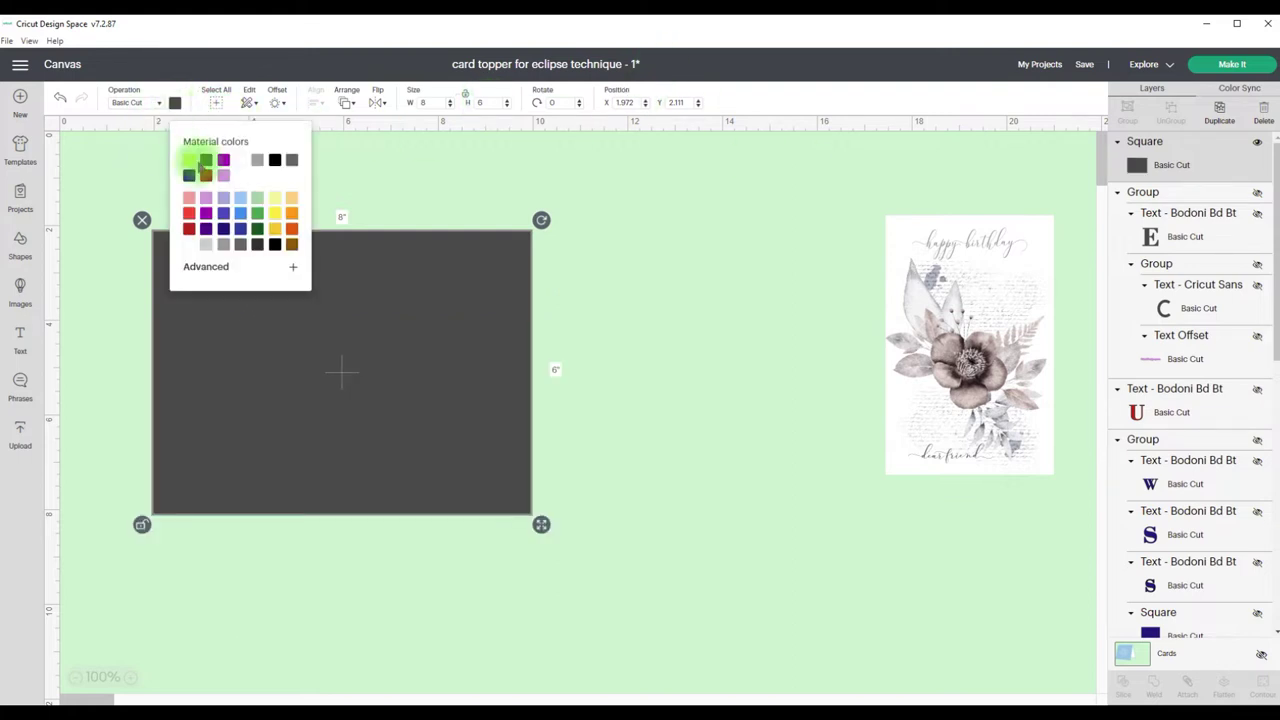
left_click(241, 163)
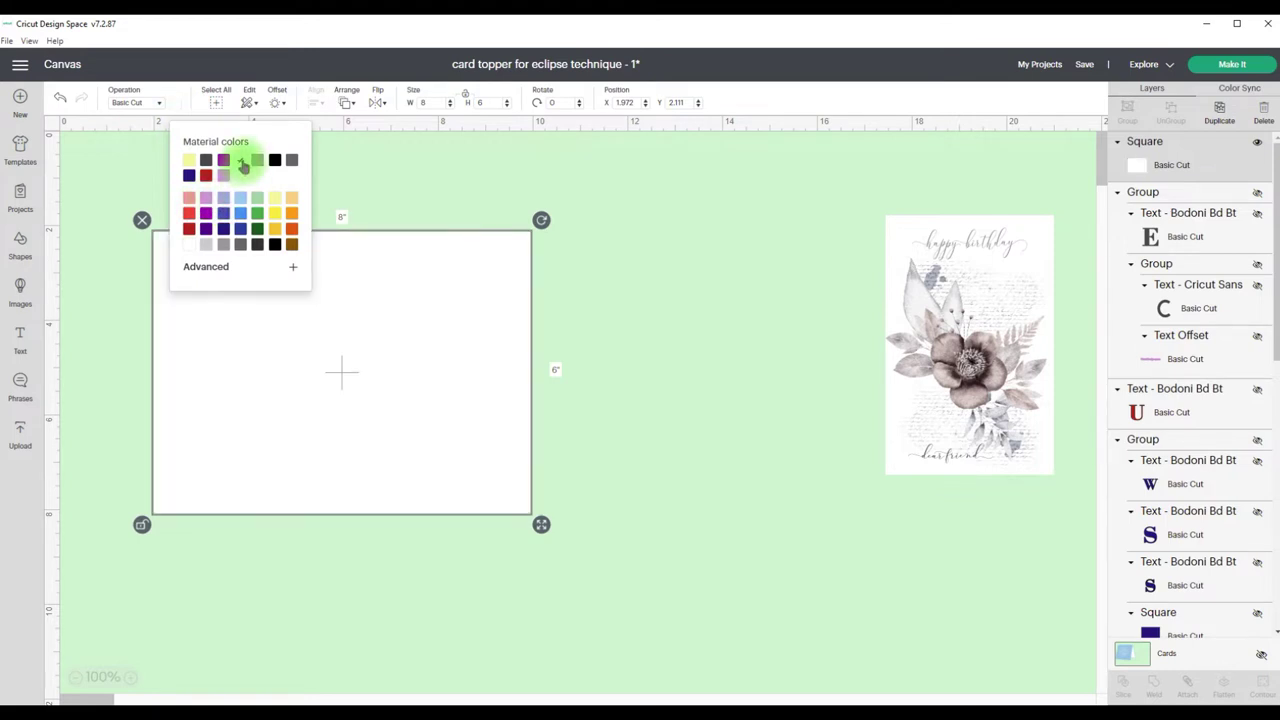
left_click(389, 198)
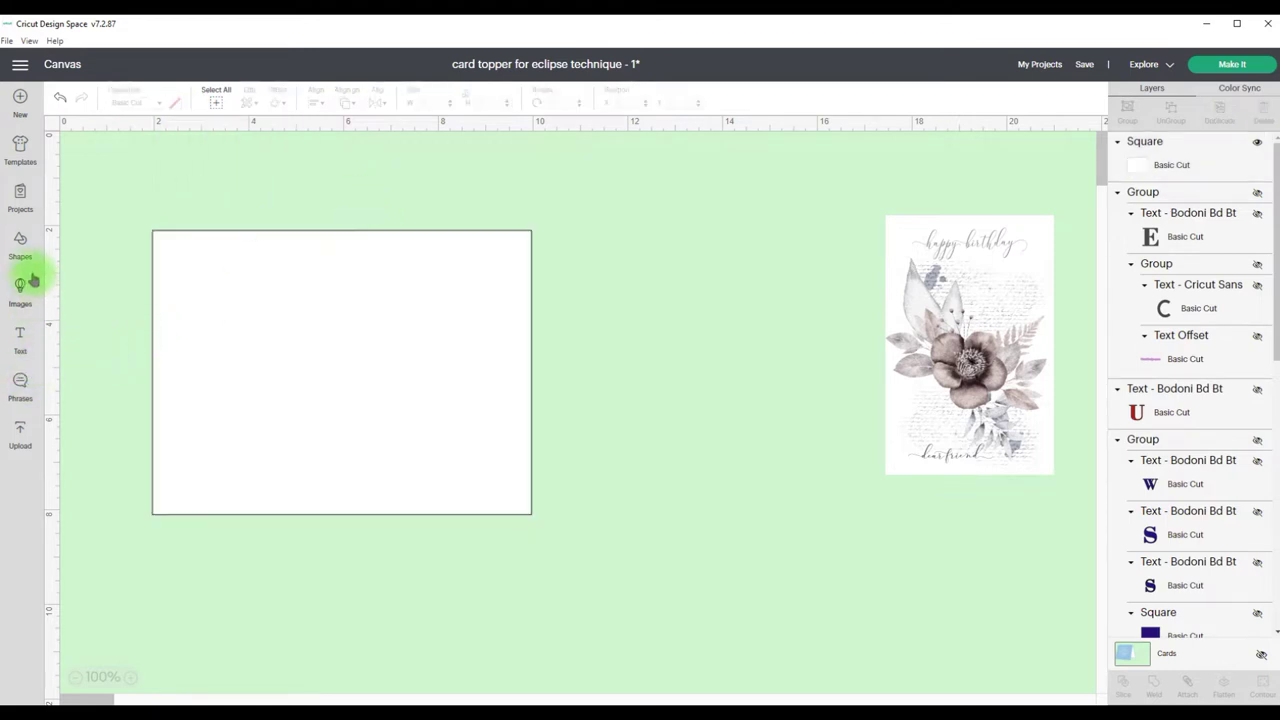
- Add a score line shape and set its height to 6 inches
left_click(20, 245)
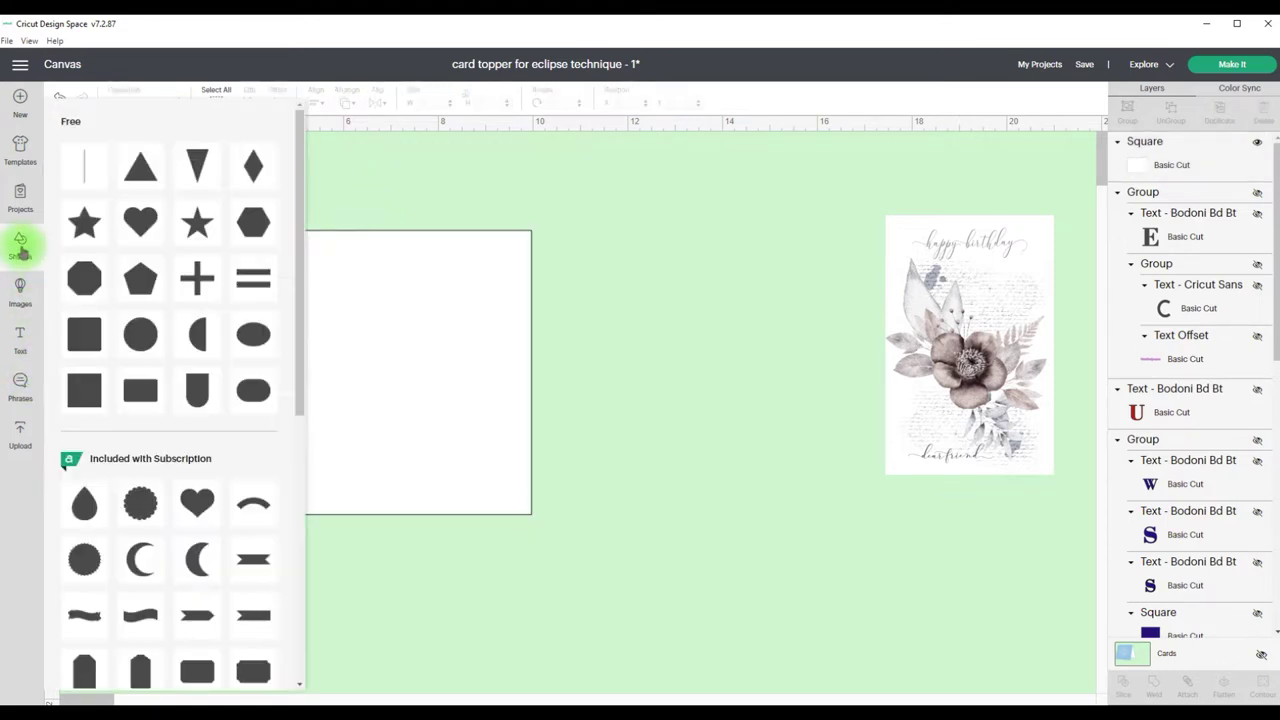
left_click(85, 182)
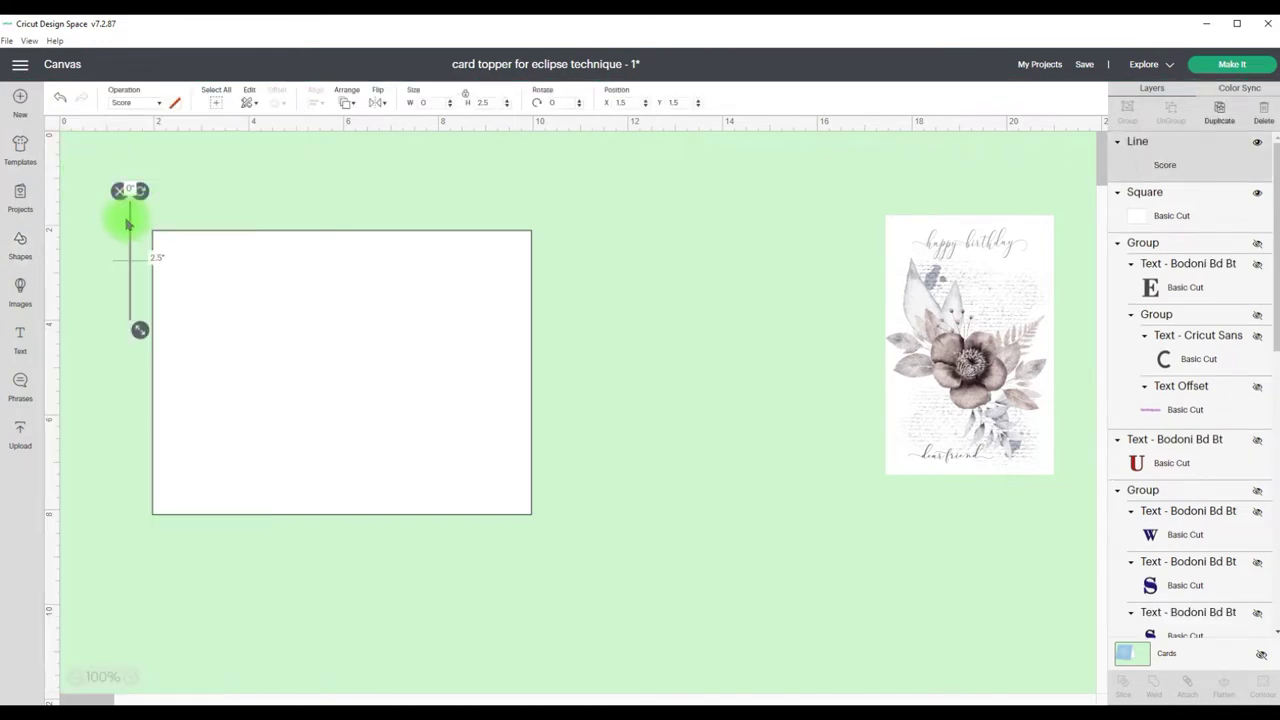
left_click(131, 225)
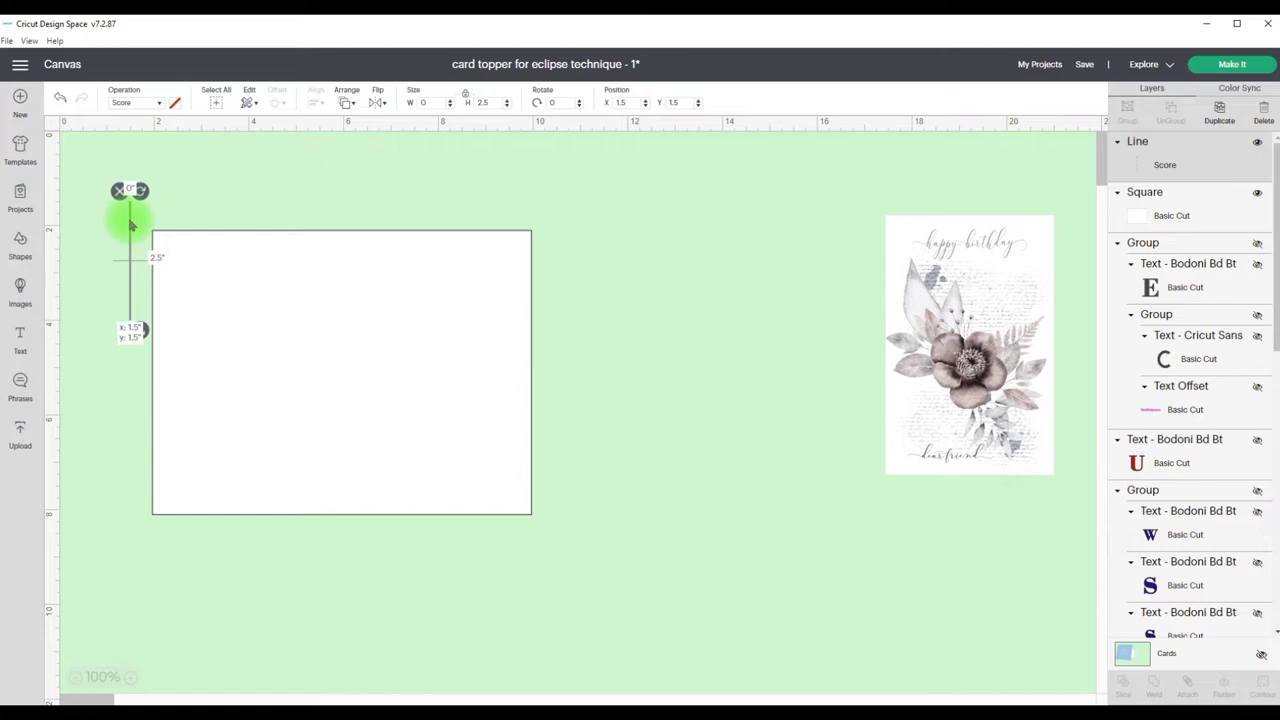
left_click(493, 101)
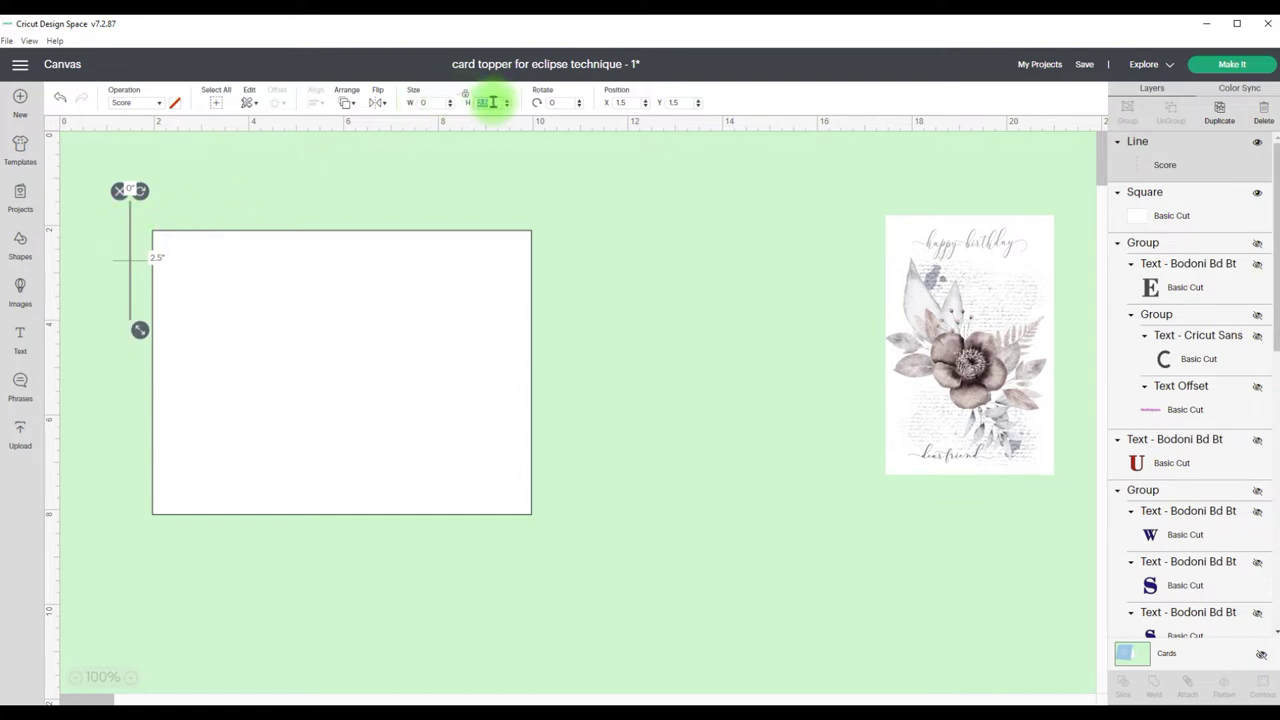
type("6")
key("Return")
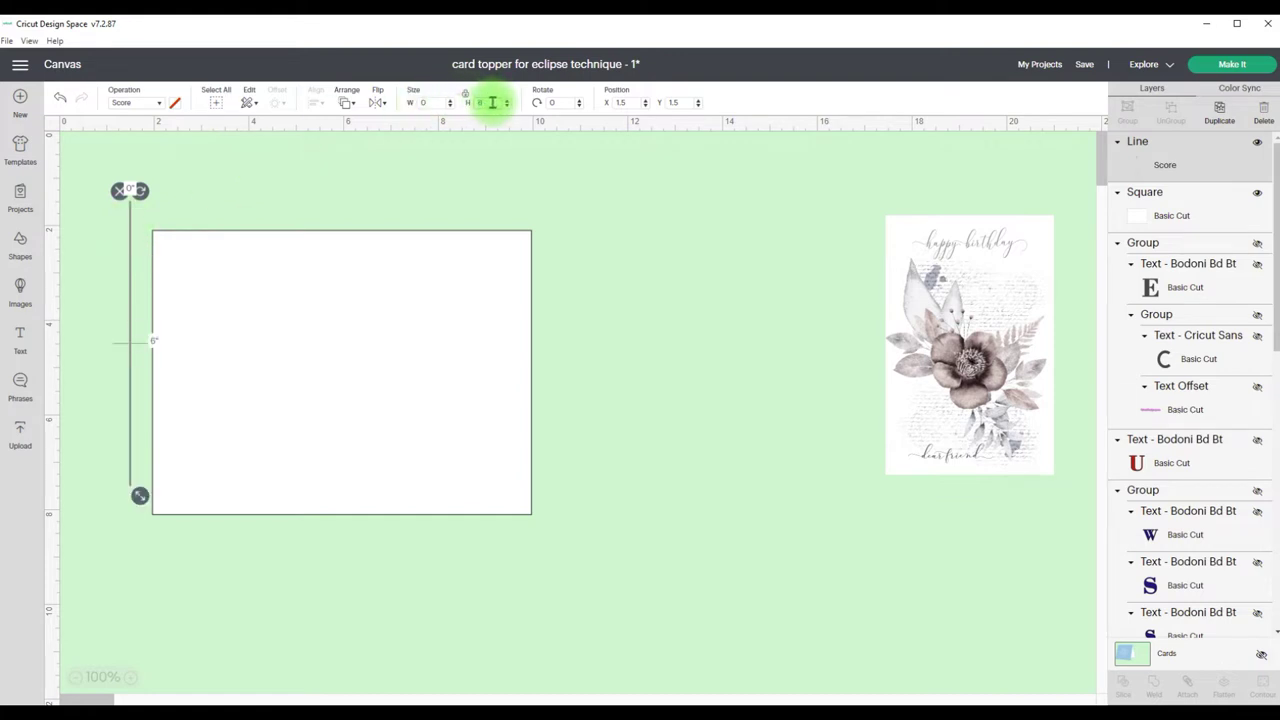
- Center the score line on the card base and place the birthday artwork over the base's right half
left_click_drag(77, 162, 651, 577)
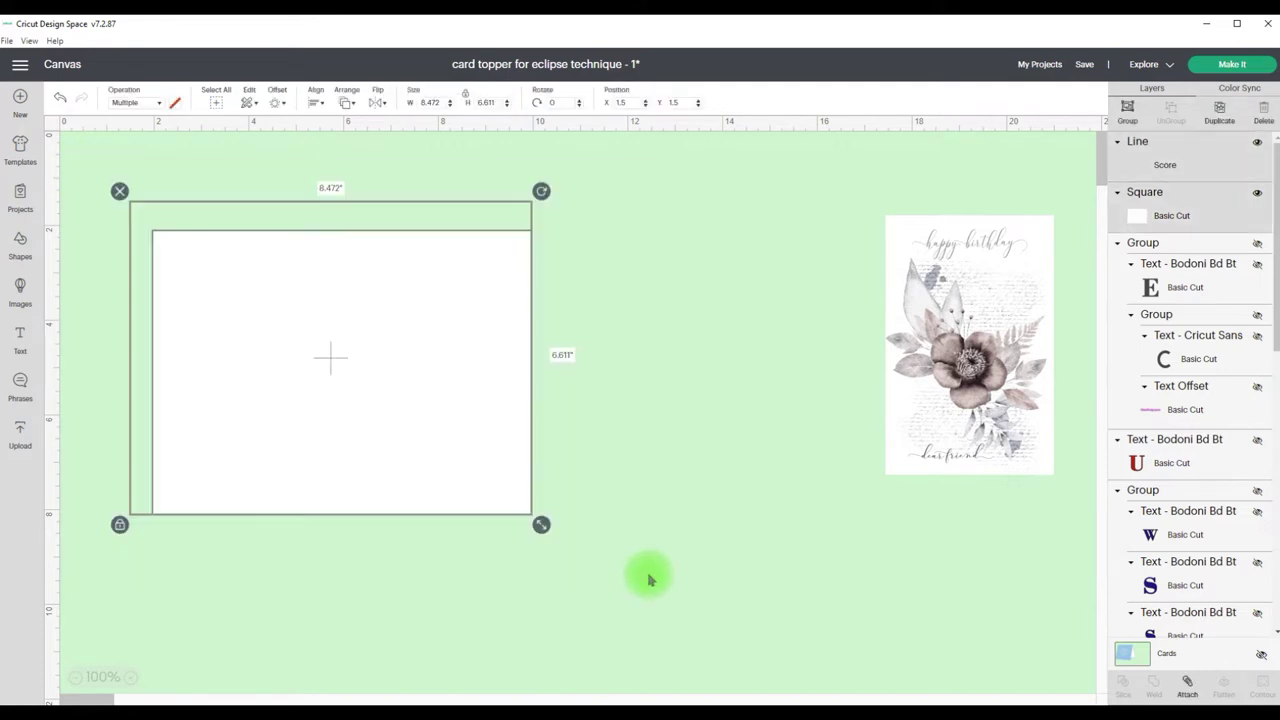
left_click(315, 101)
left_click(346, 246)
left_click_drag(348, 250, 320, 258)
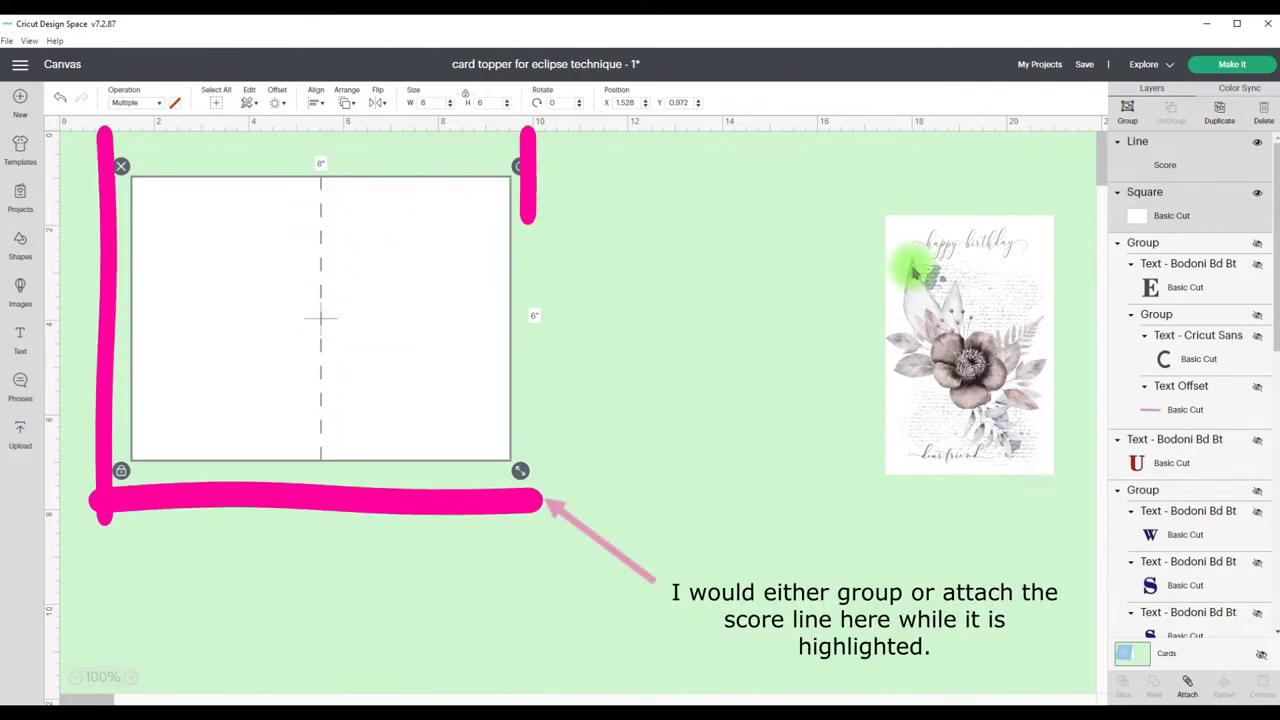
mouse_move(918, 276)
left_mouse_down()
mouse_move(491, 234)
mouse_move(363, 238)
left_mouse_up()
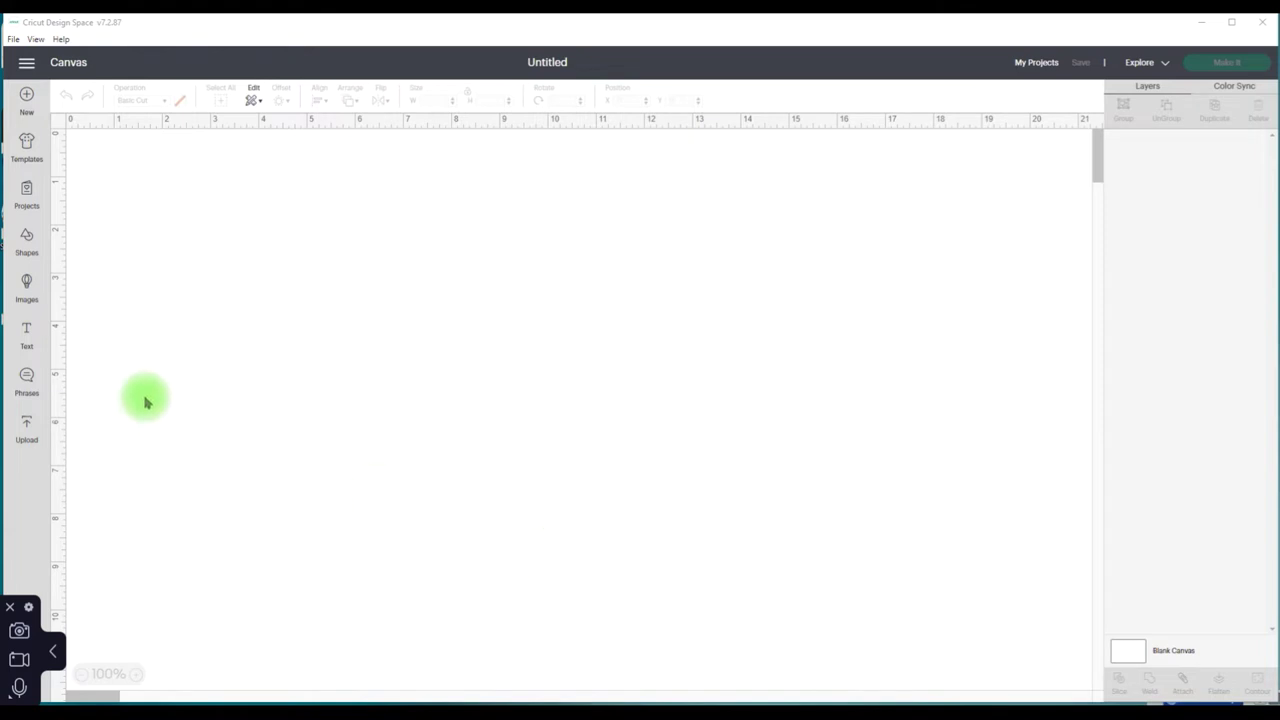
- Start an image upload and browse to the CLIPART GRAPHICS folder inside CREATIVE FABRICA
left_click(27, 436)
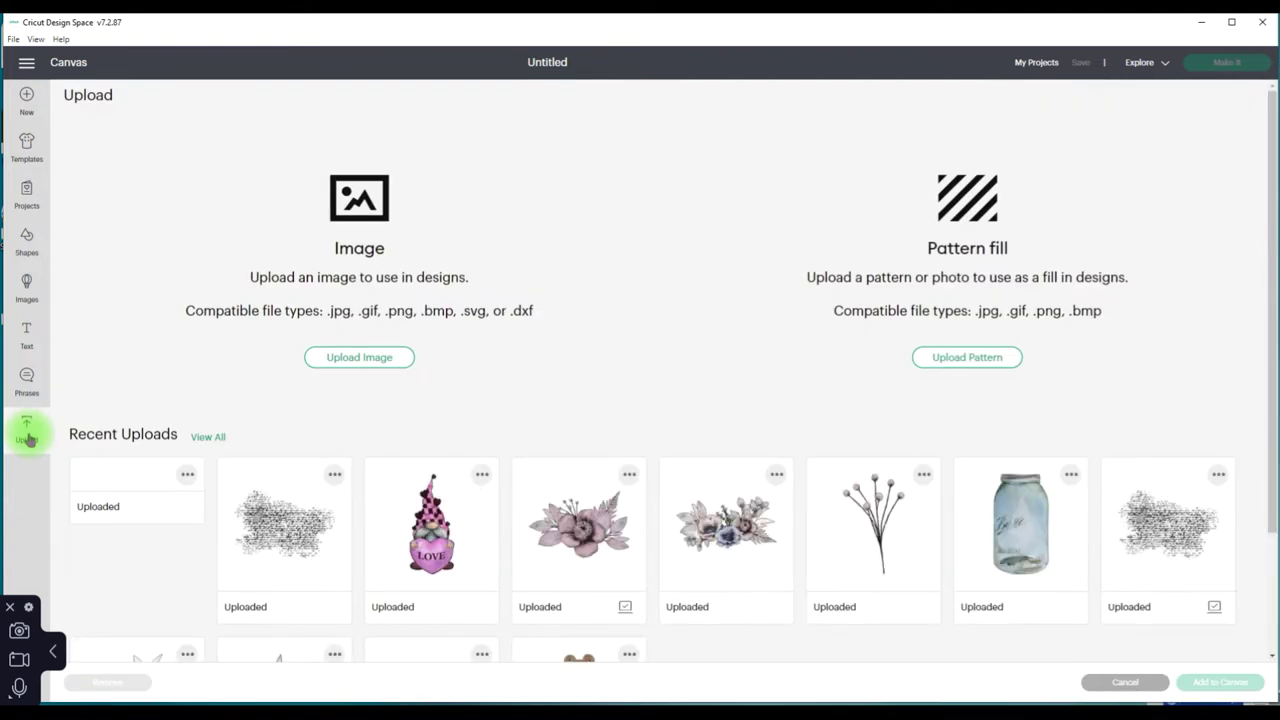
left_click(364, 363)
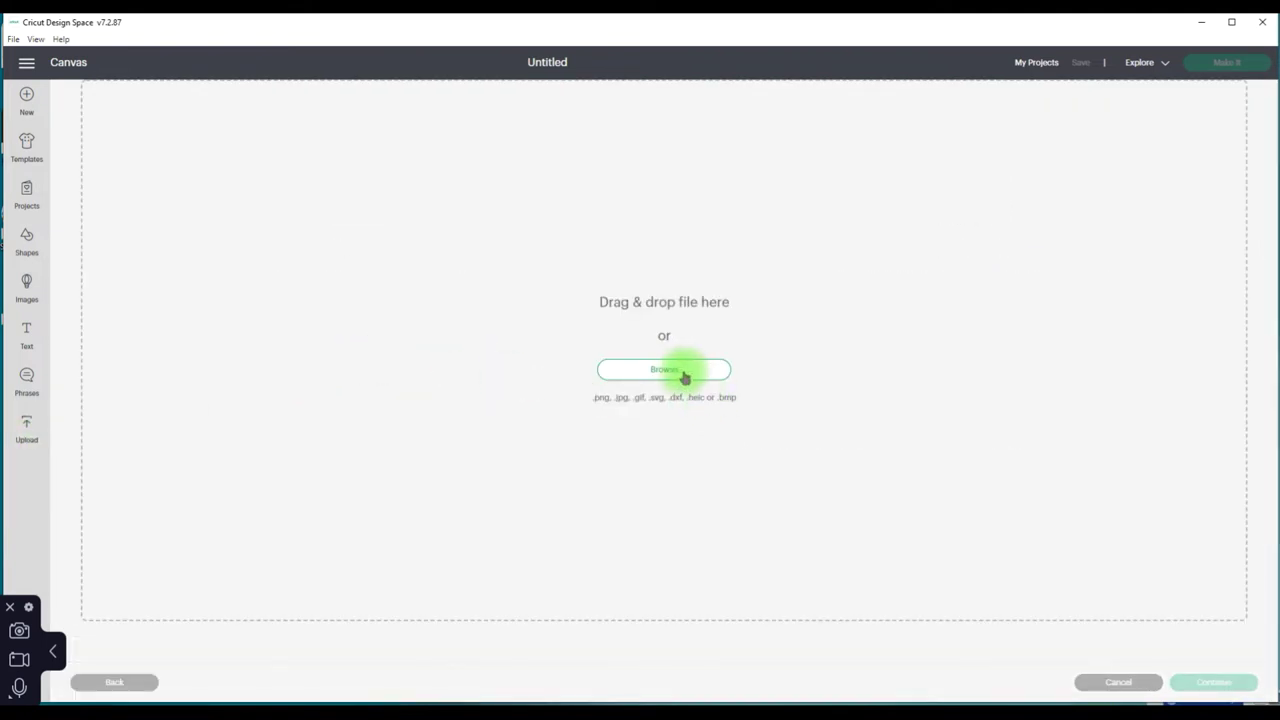
left_click(680, 371)
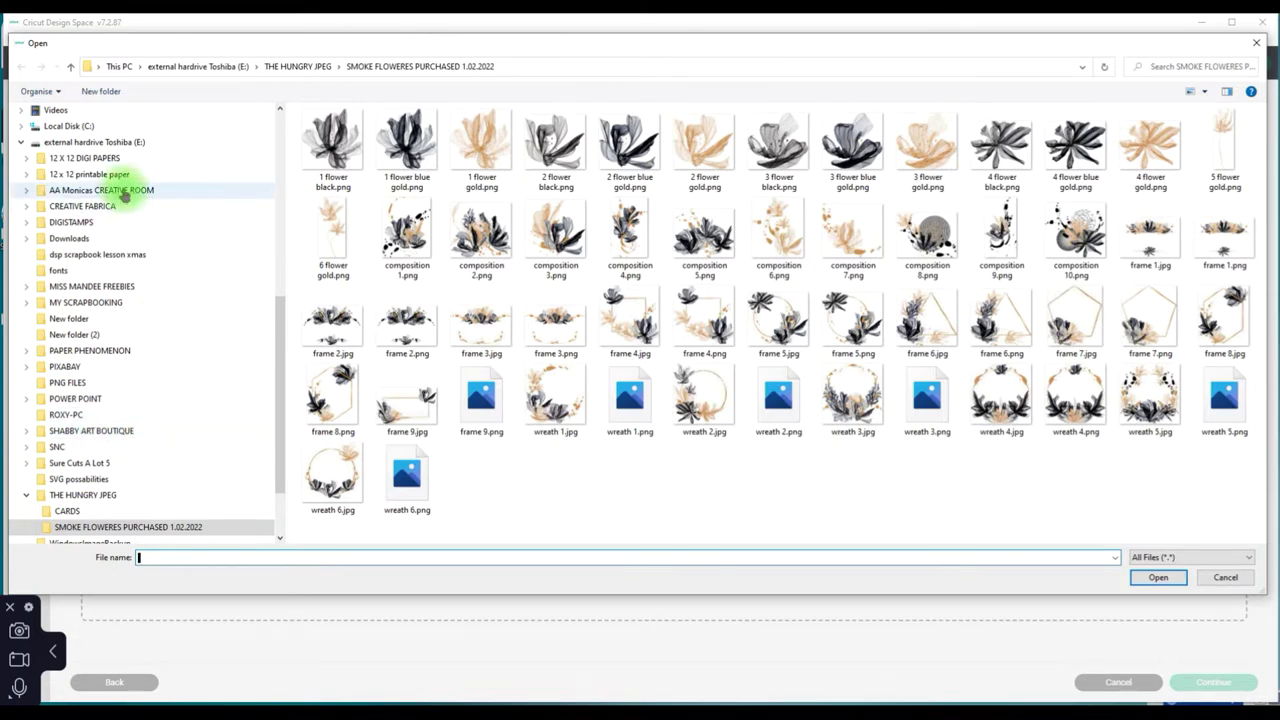
left_click(63, 206)
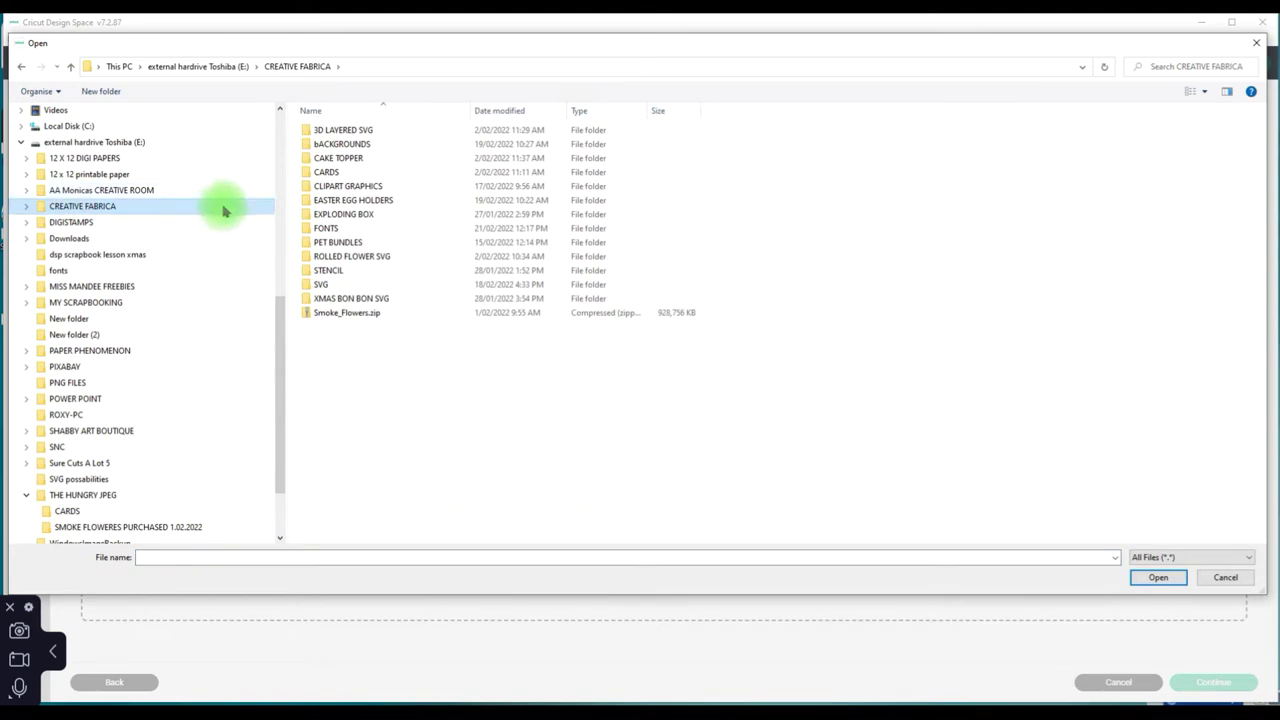
left_click(343, 188)
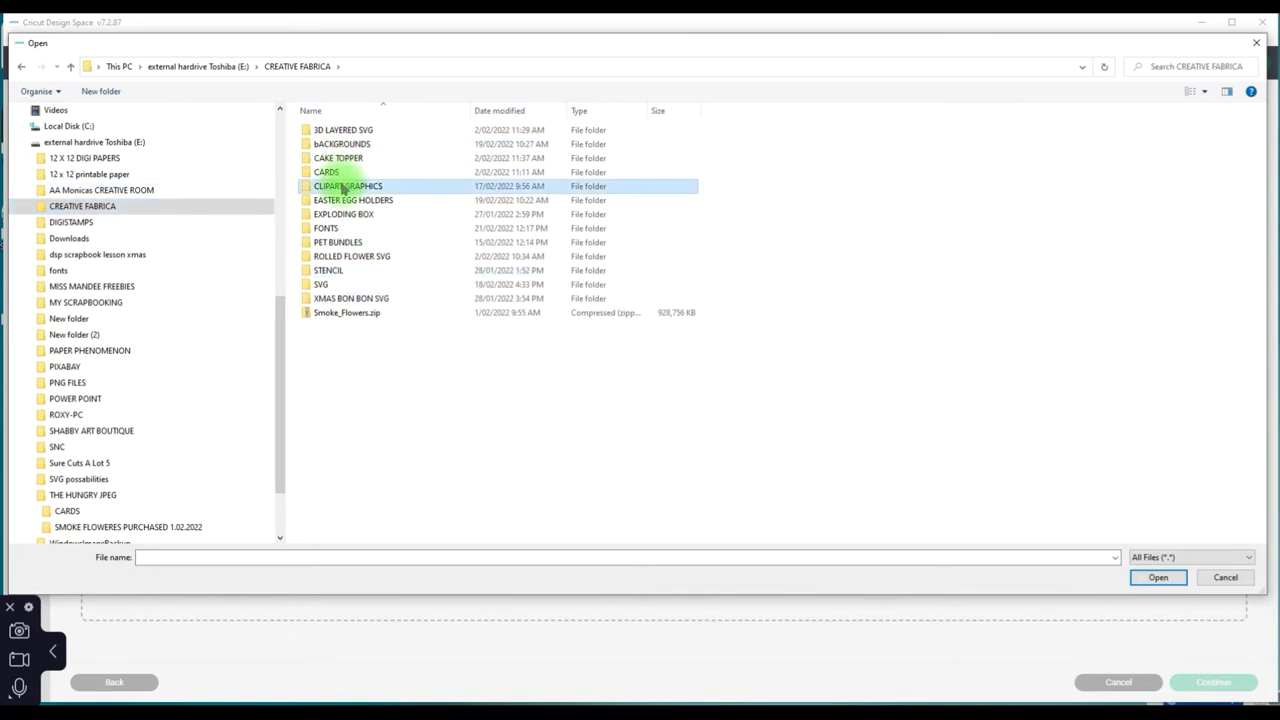
double_click(343, 188)
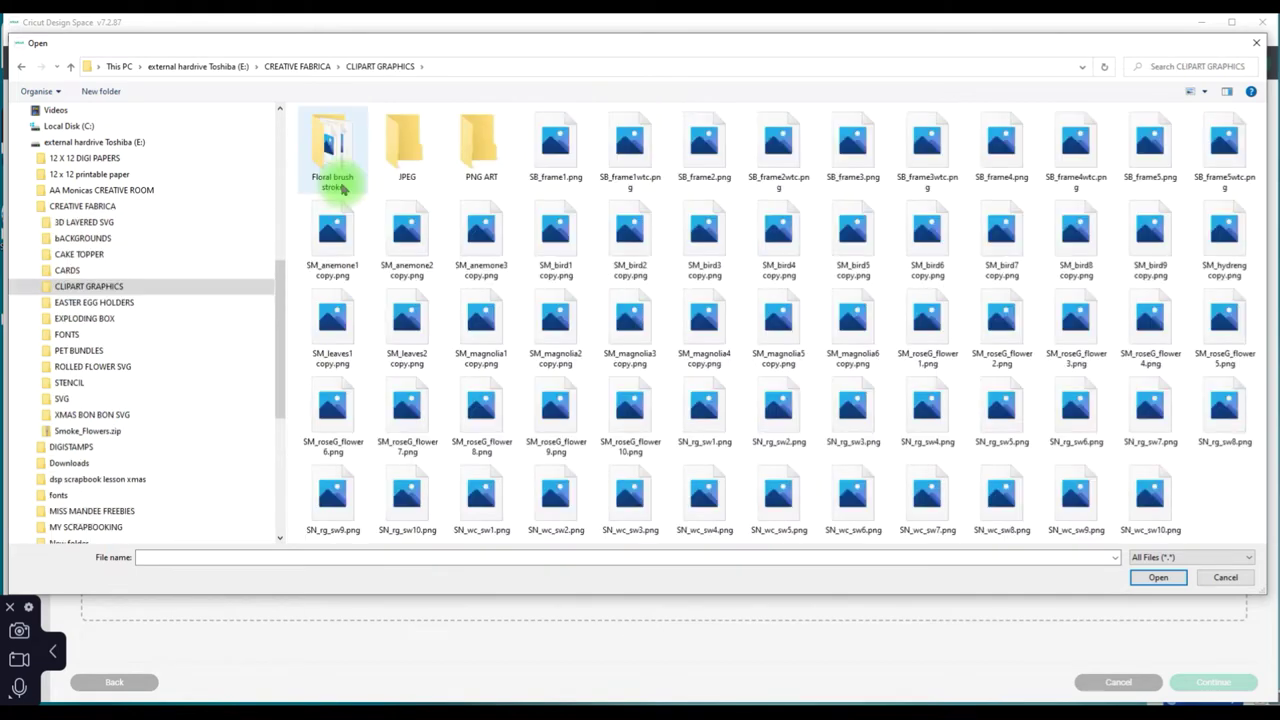
- Look through the other art folders and preview ink-writing_0011_m.png from bACKGROUNDS
left_click(100, 446)
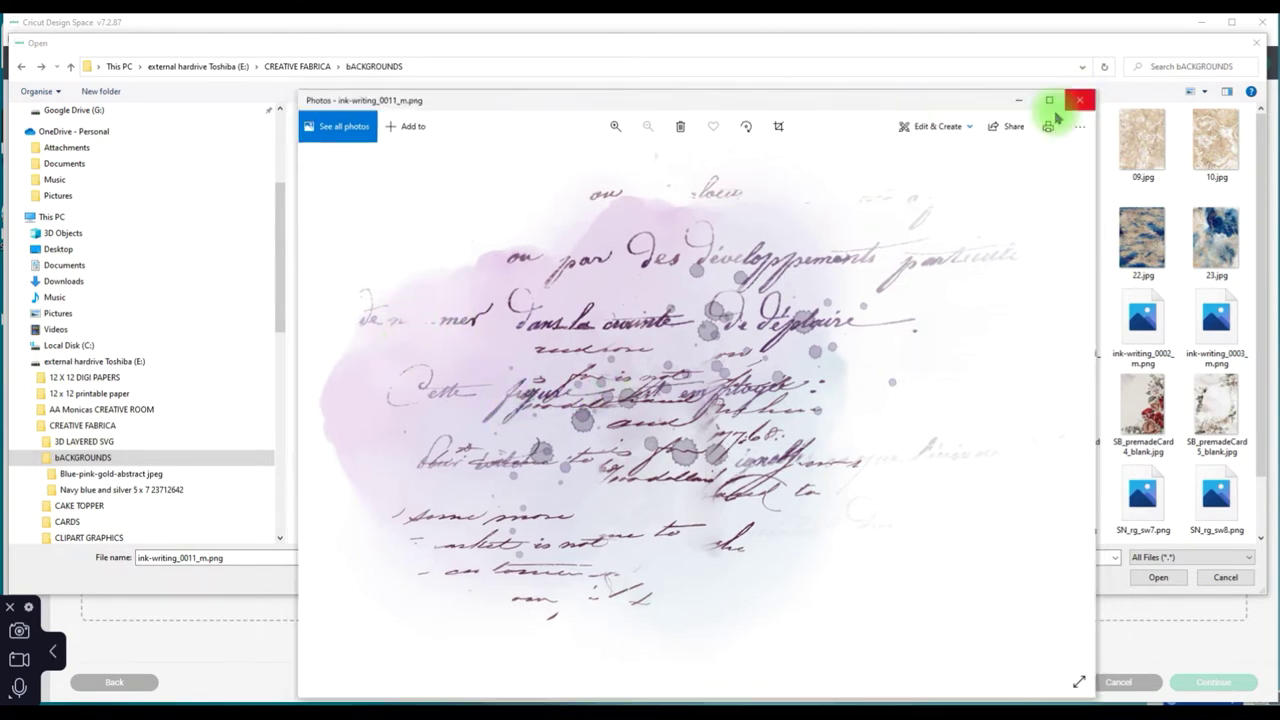
left_click(1083, 97)
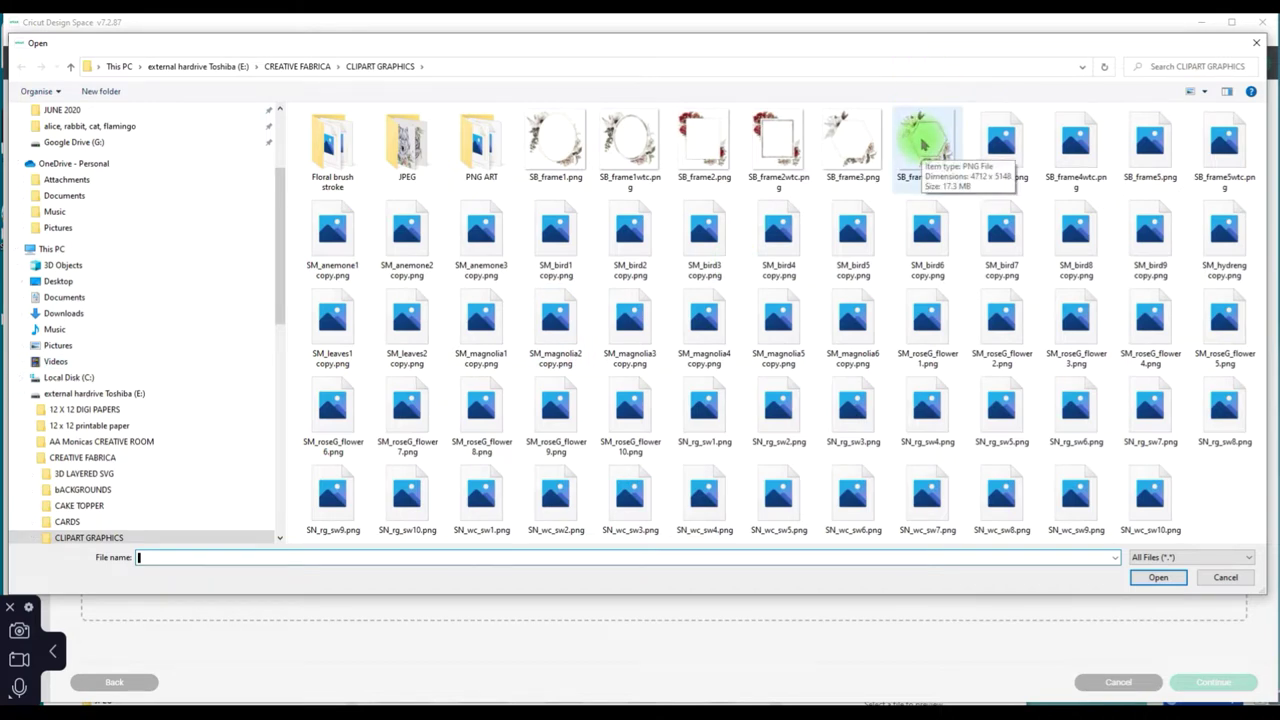
- Load the circular floral frame image SM_Frame_8 from the PNG ART folder for upload
double_click(481, 140)
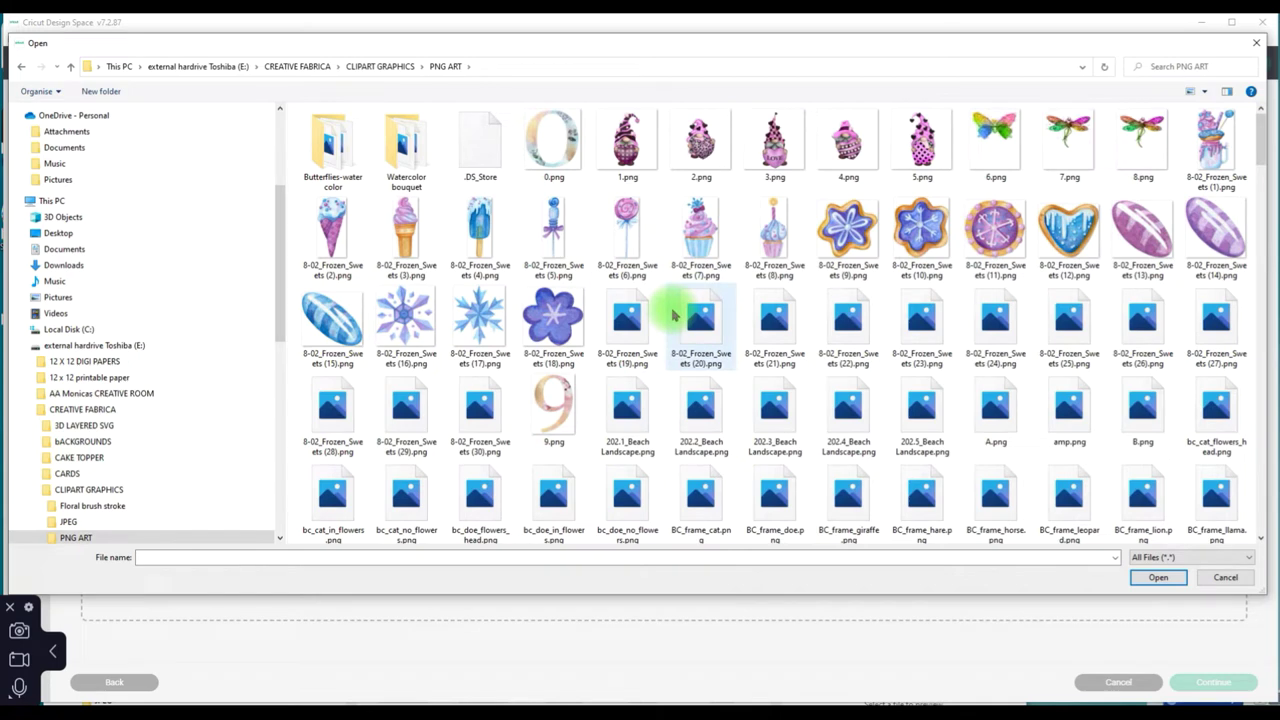
scroll(870, 400, "down", 10)
double_click(1063, 491)
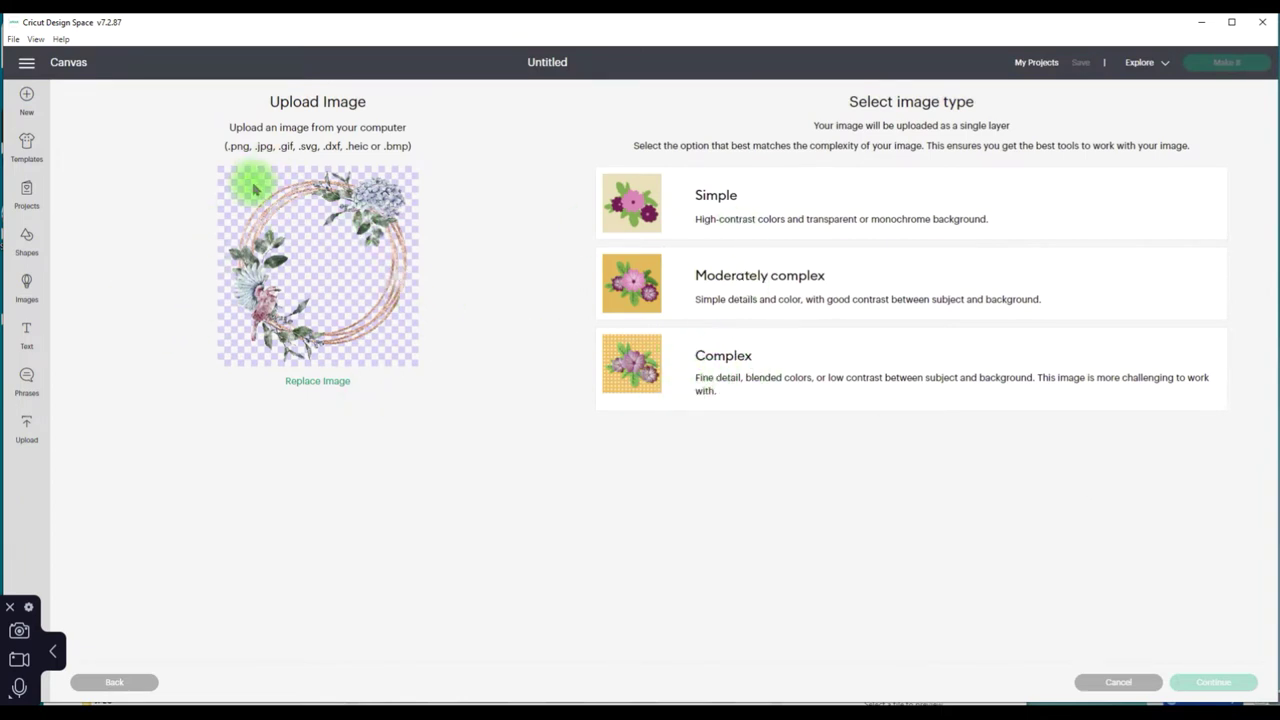
- Upload the SM_Frame_8 image as a Complex, Print Then Cut image, keeping its background as is
left_click(715, 361)
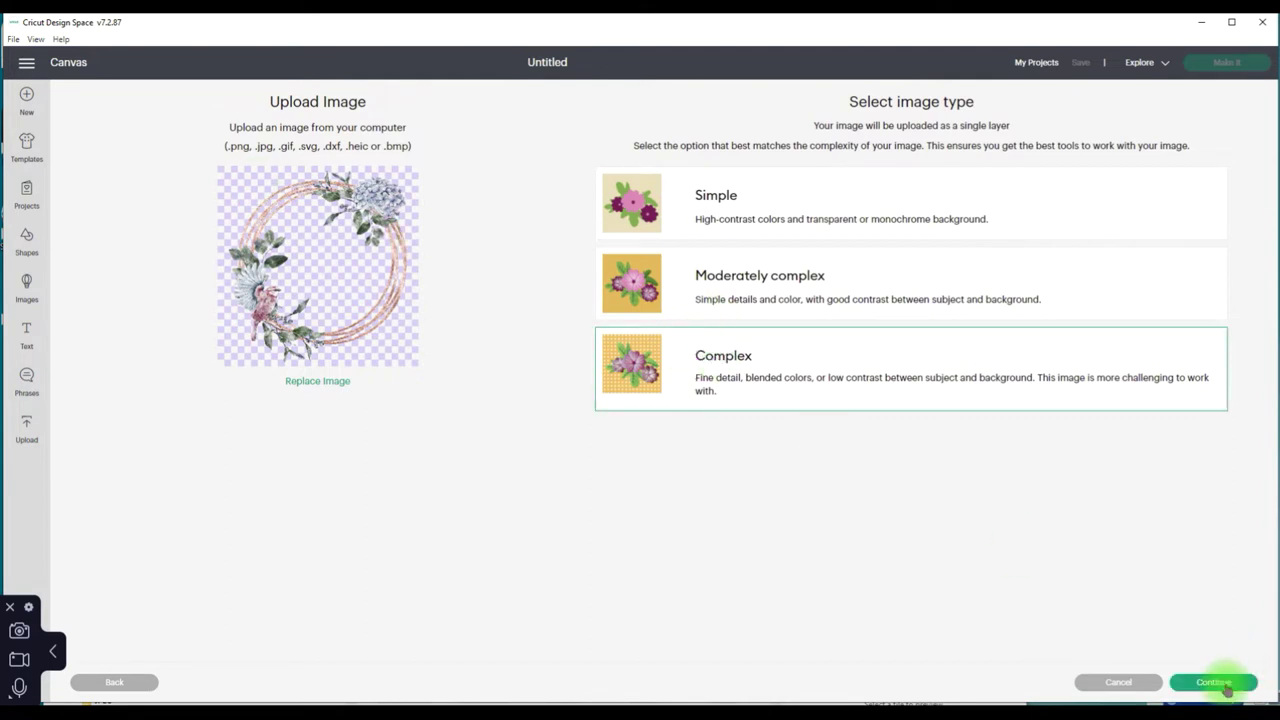
left_click(1220, 684)
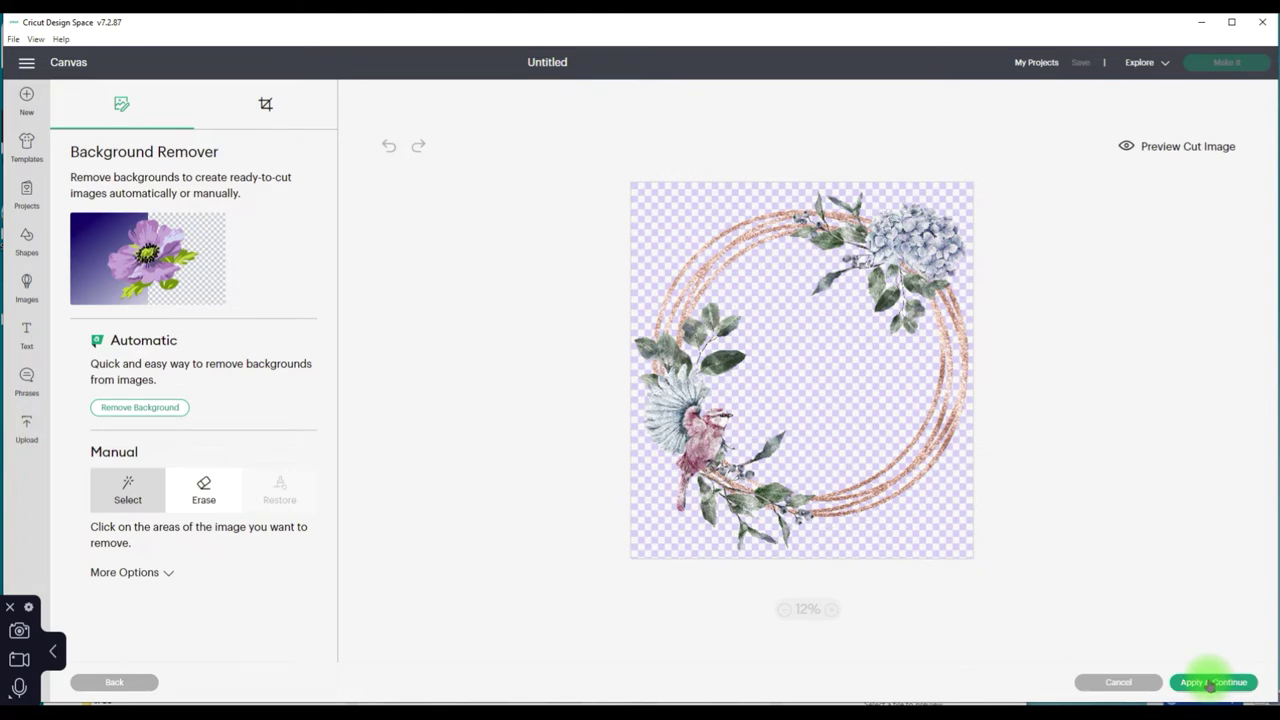
left_click(1210, 683)
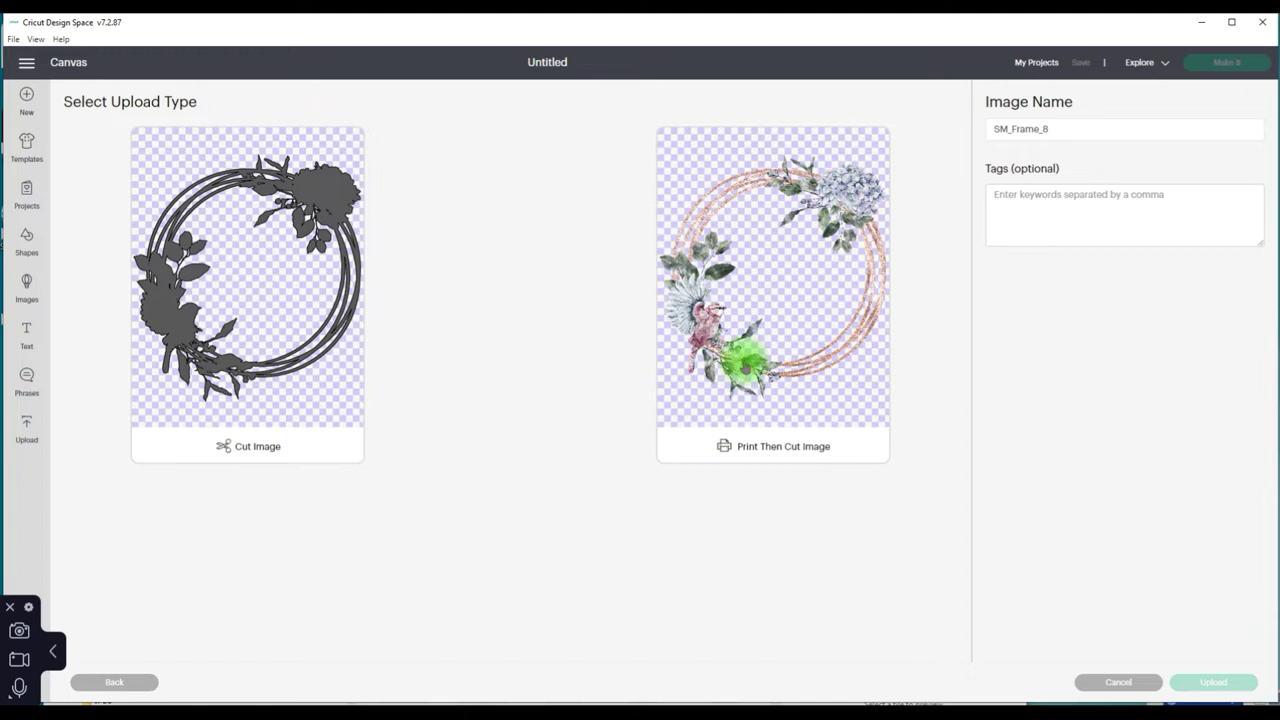
left_click(745, 368)
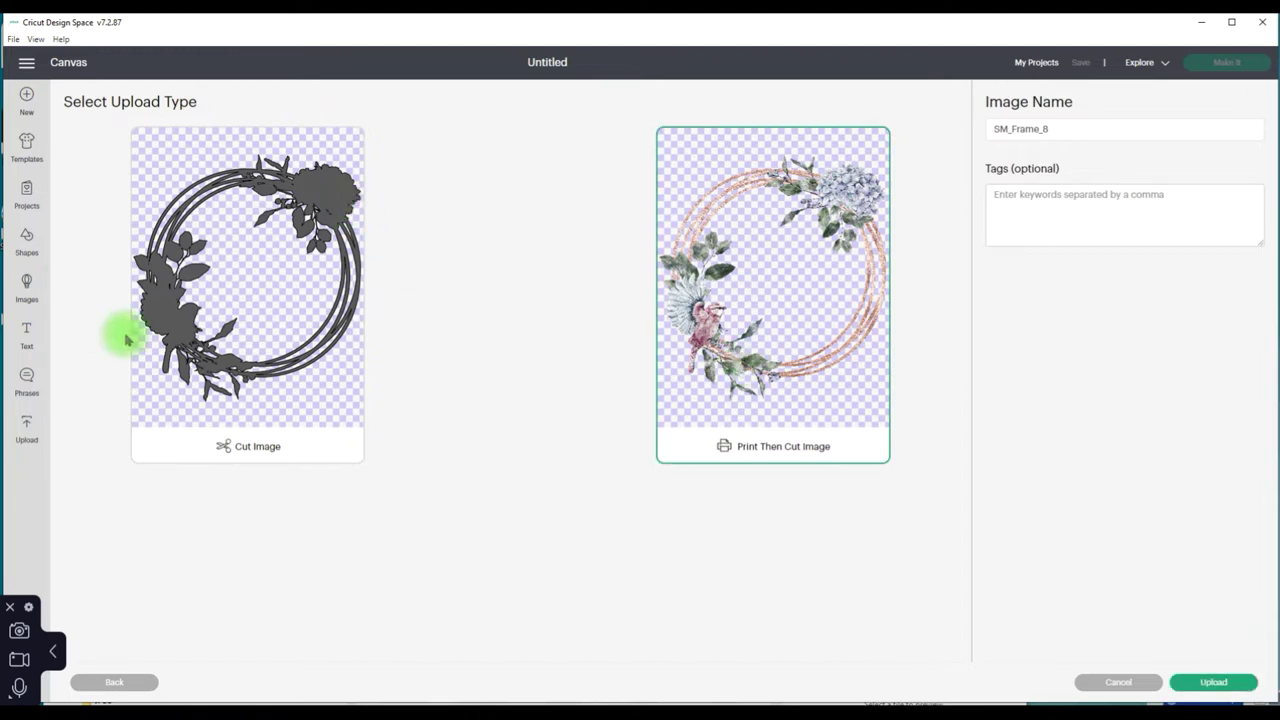
left_click(1213, 684)
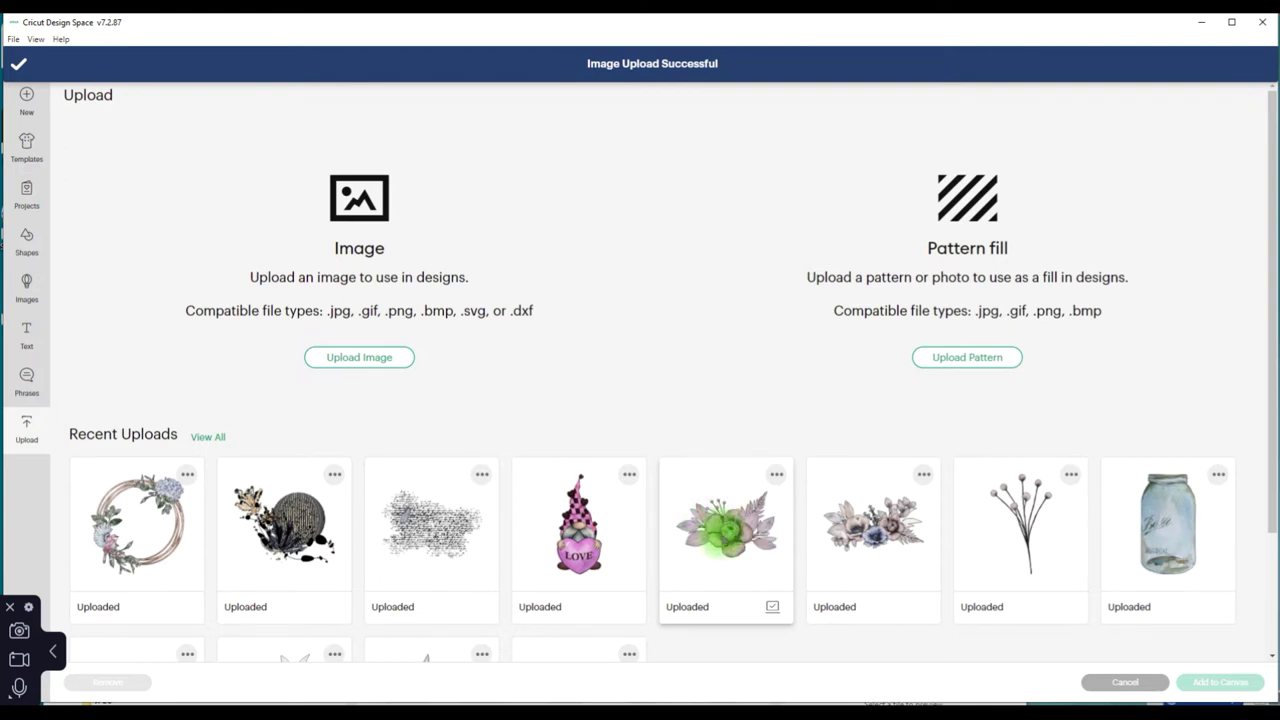
- Add the pink flower bouquet, berry filler, ink-writing texture and both leaf images from the recent uploads to the canvas
left_click(712, 518)
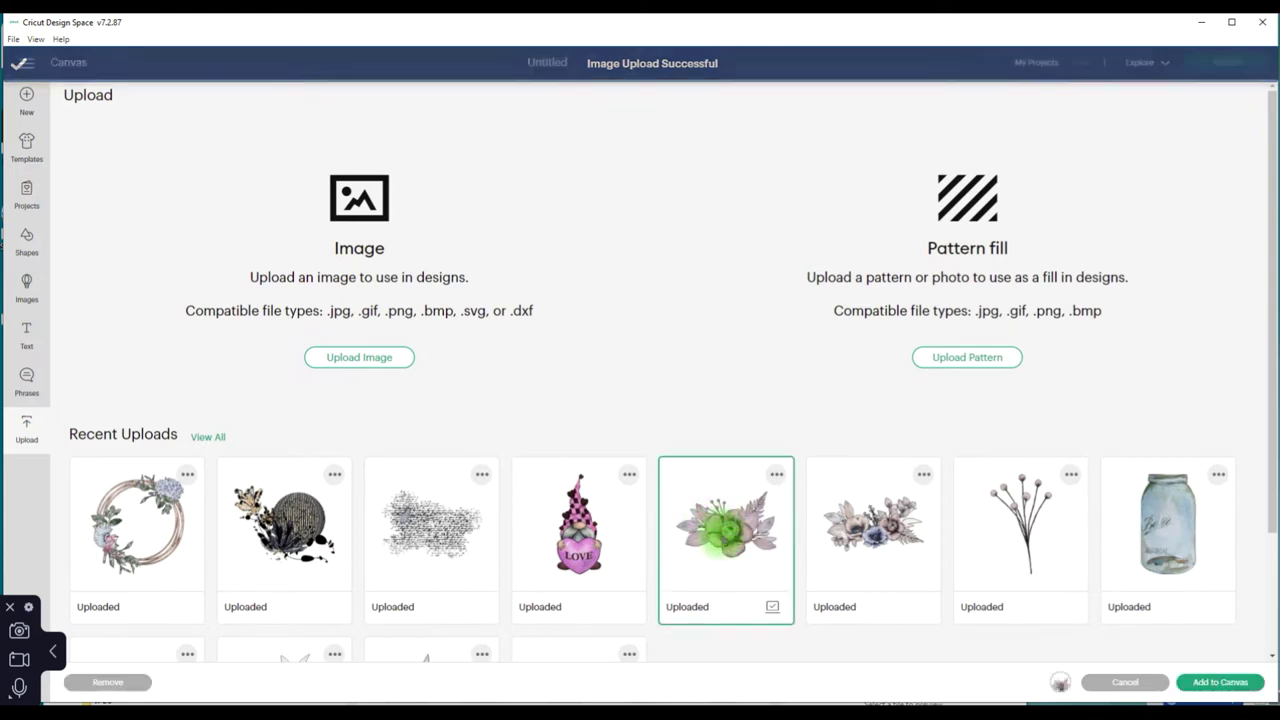
left_click(1026, 508)
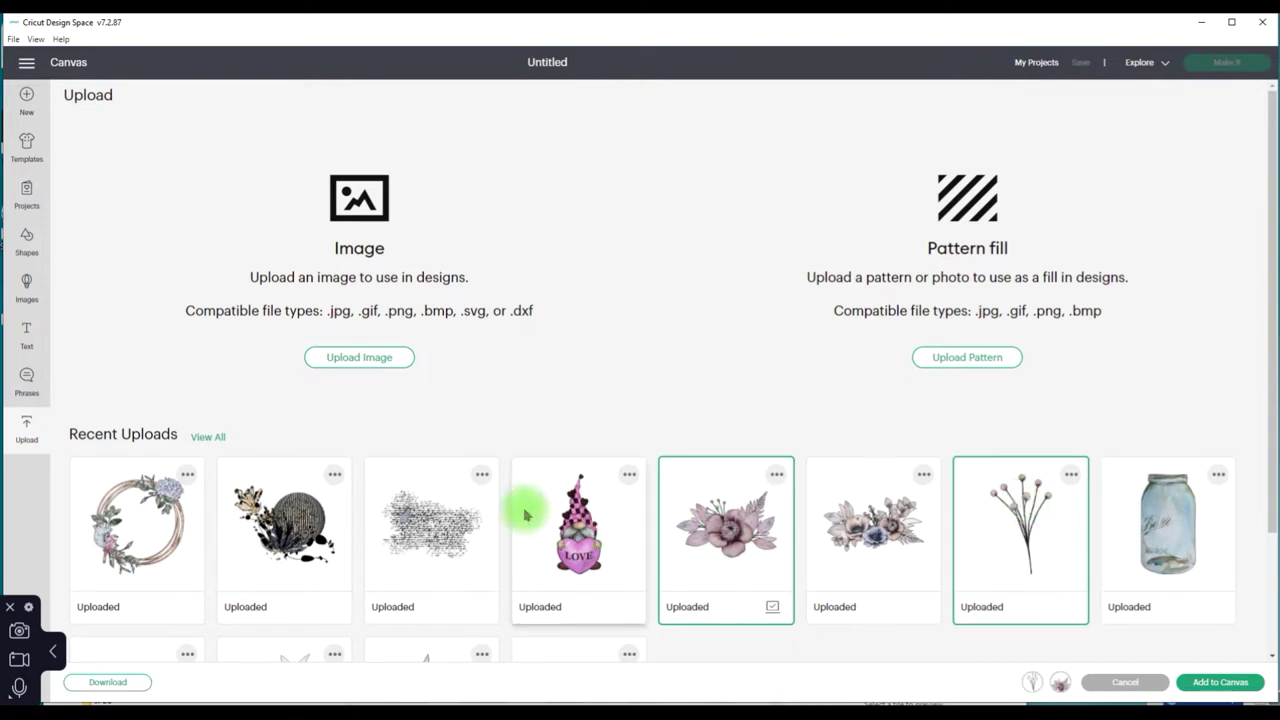
left_click(440, 518)
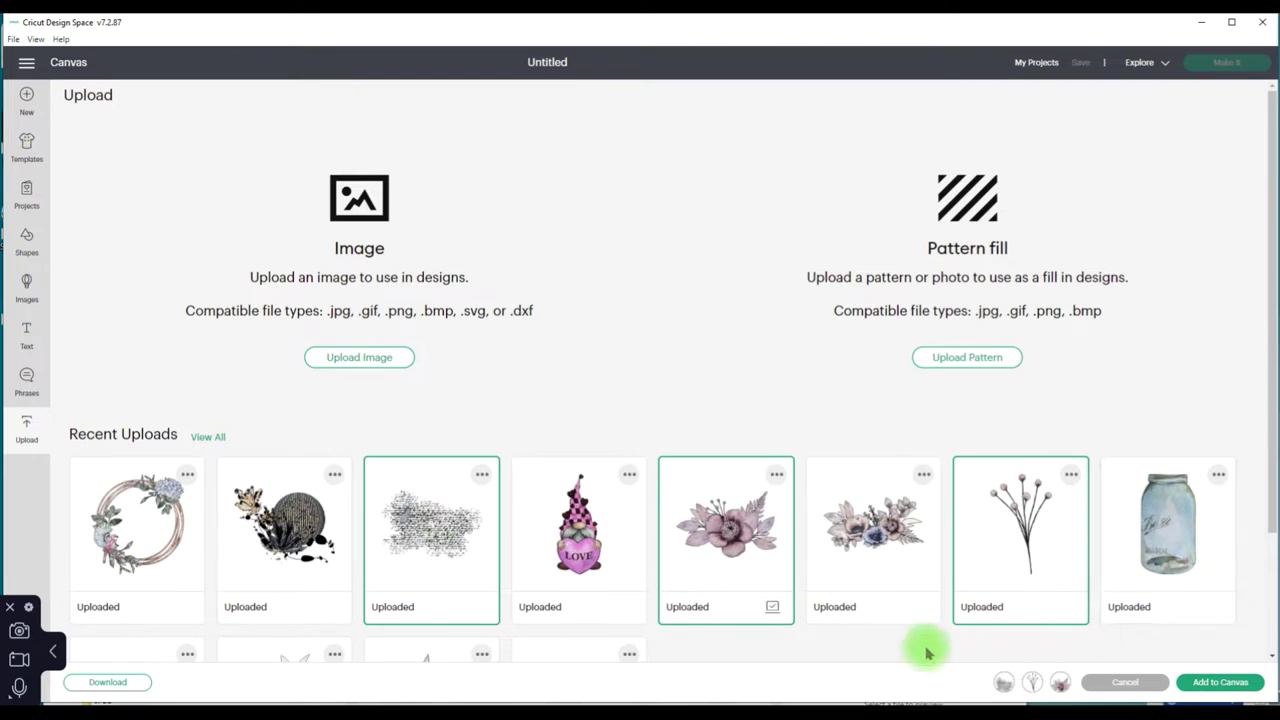
scroll(695, 597, "down", 3)
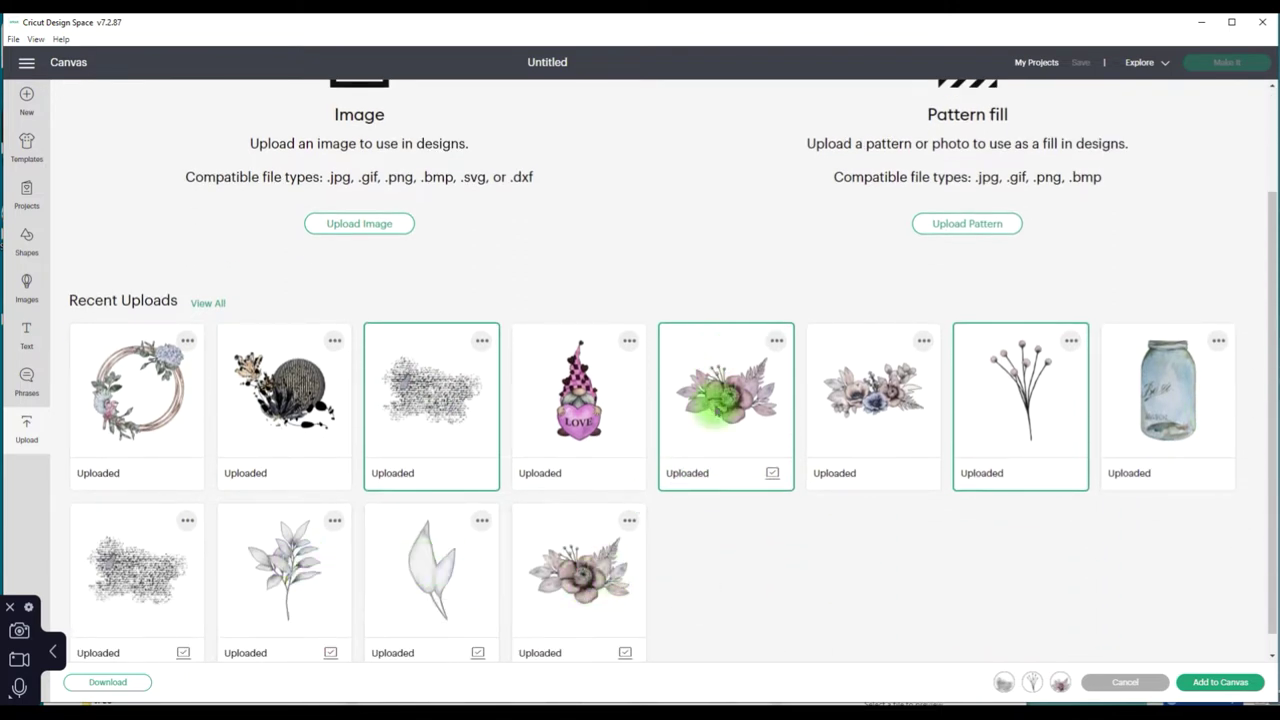
left_click(443, 550)
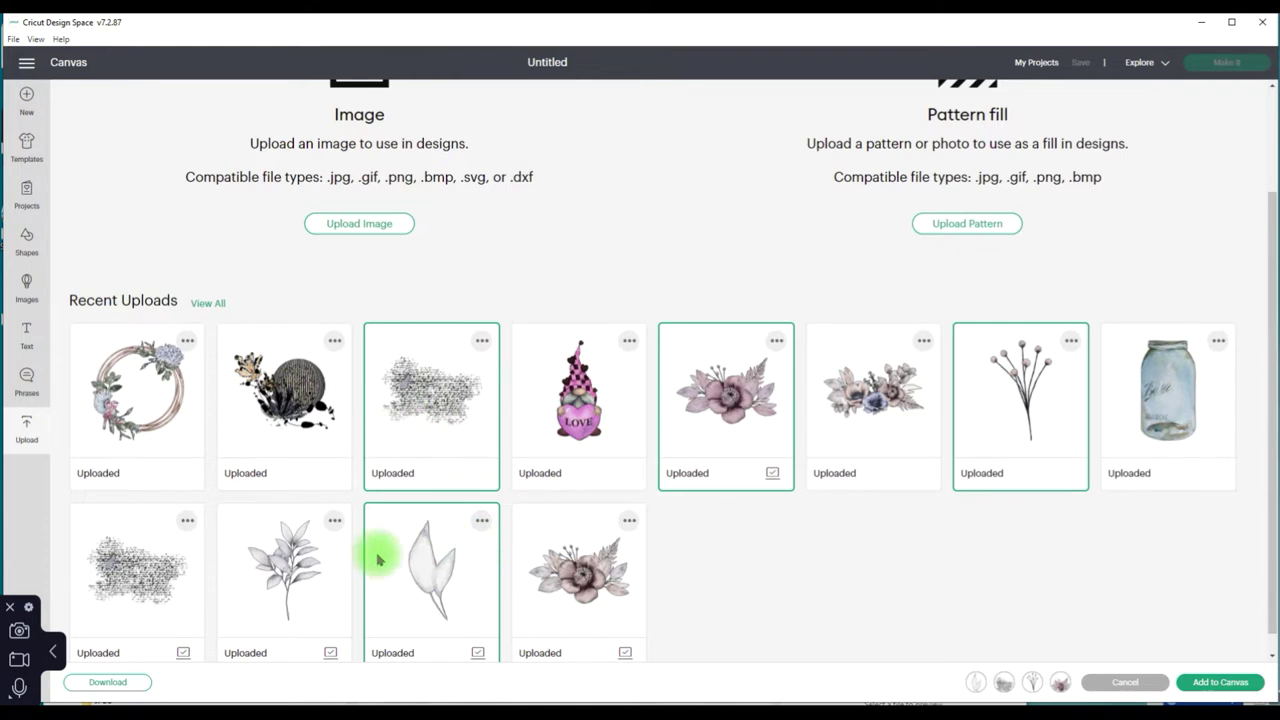
left_click(290, 556)
scroll(298, 558, "down", 1)
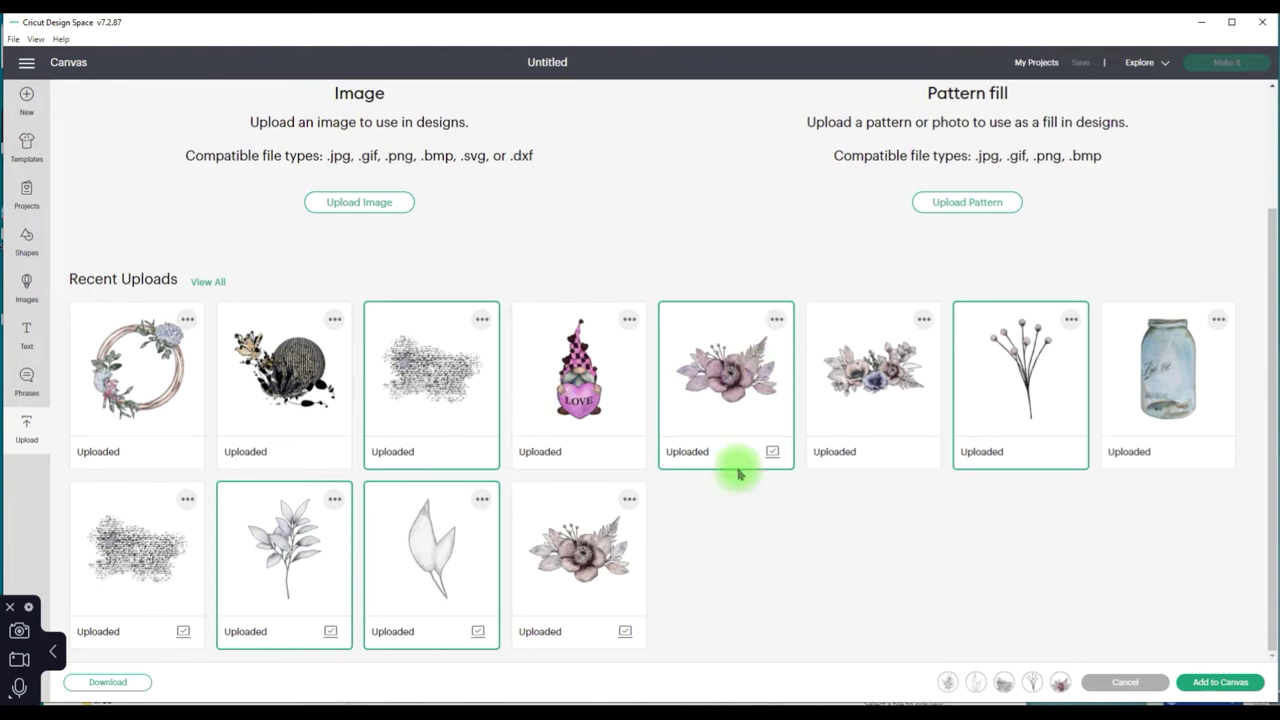
left_click(1226, 684)
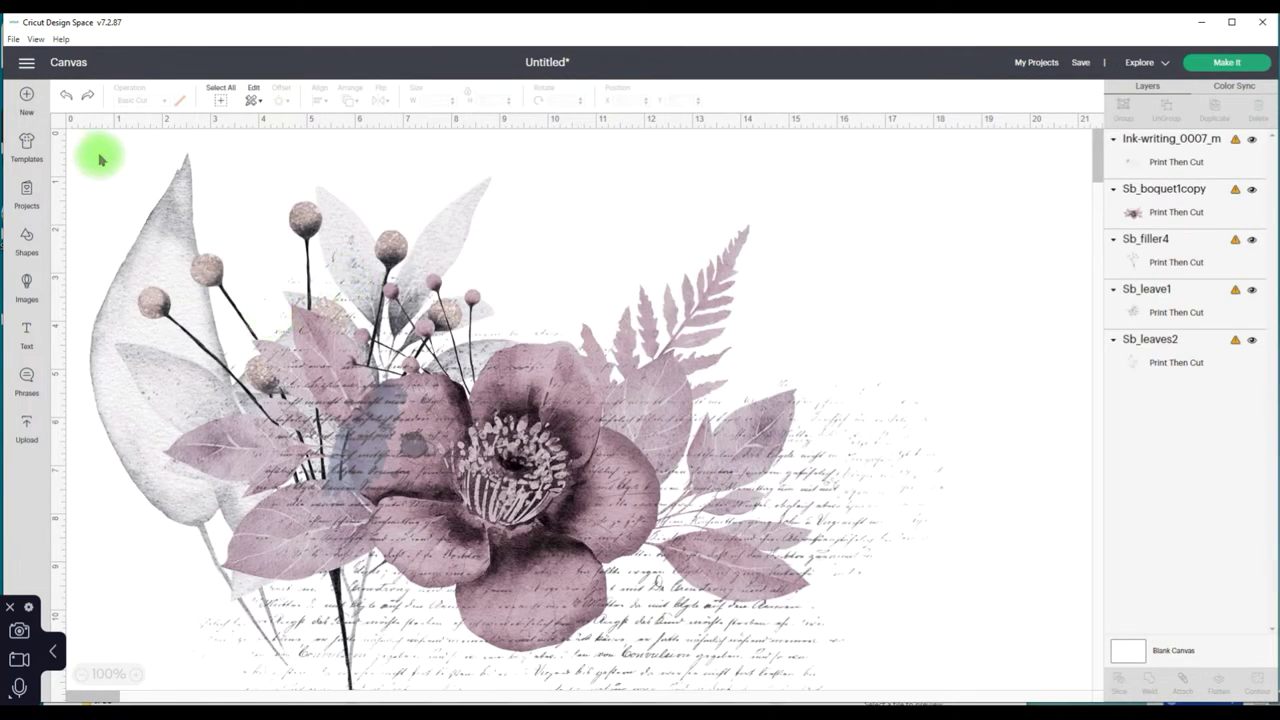
- Resize all five images together to 5 inches wide and move them to about X 5.5, Y 2.3 inches
left_click_drag(97, 142, 1030, 690)
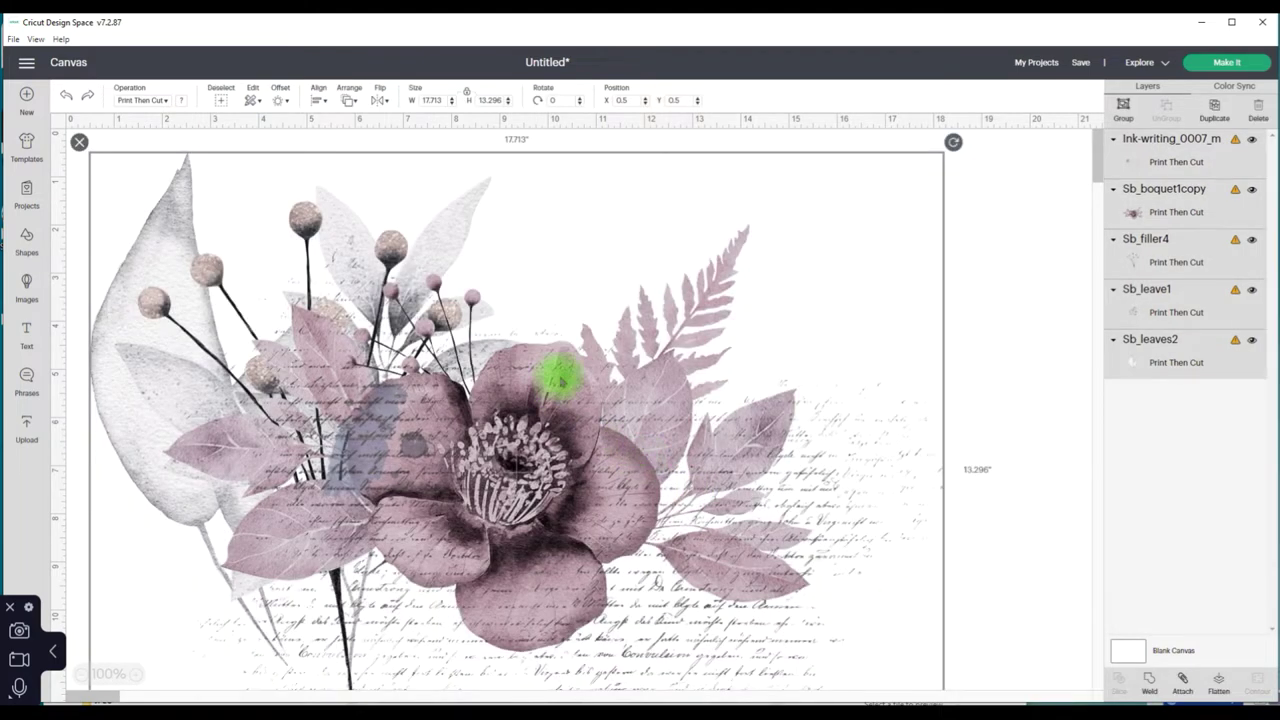
left_click(444, 100)
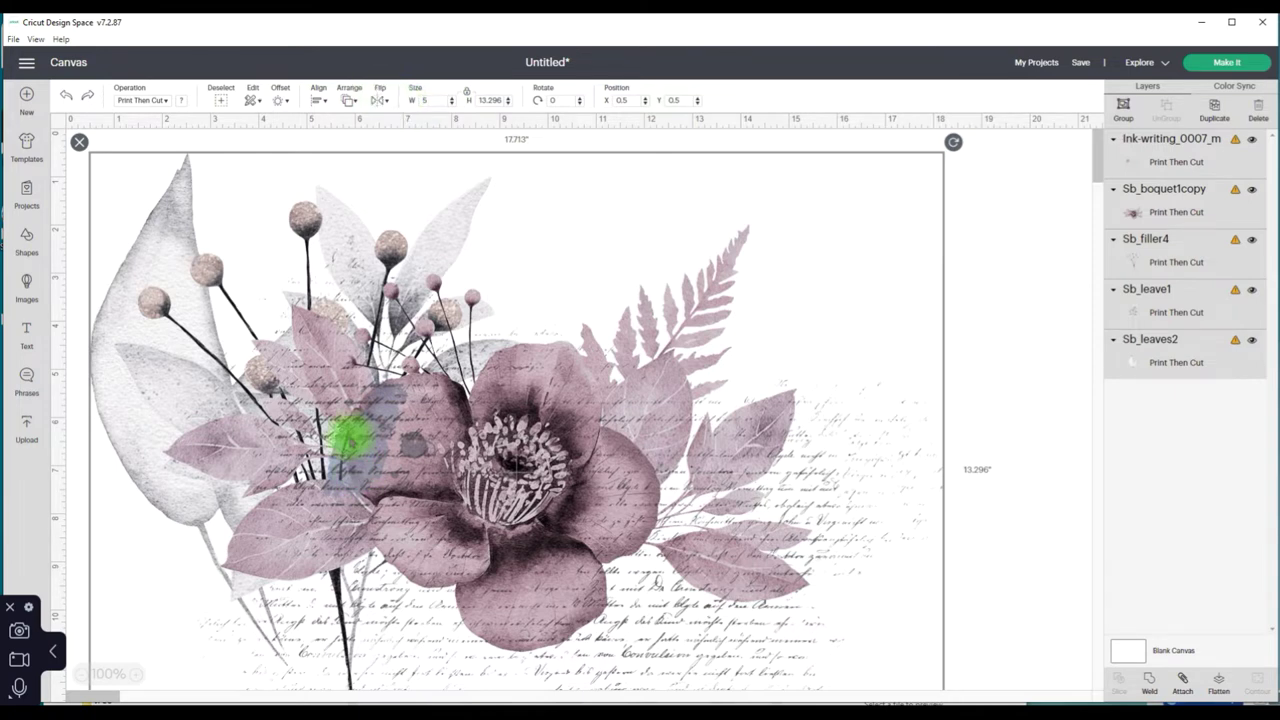
left_click(350, 437)
left_click_drag(209, 266, 440, 335)
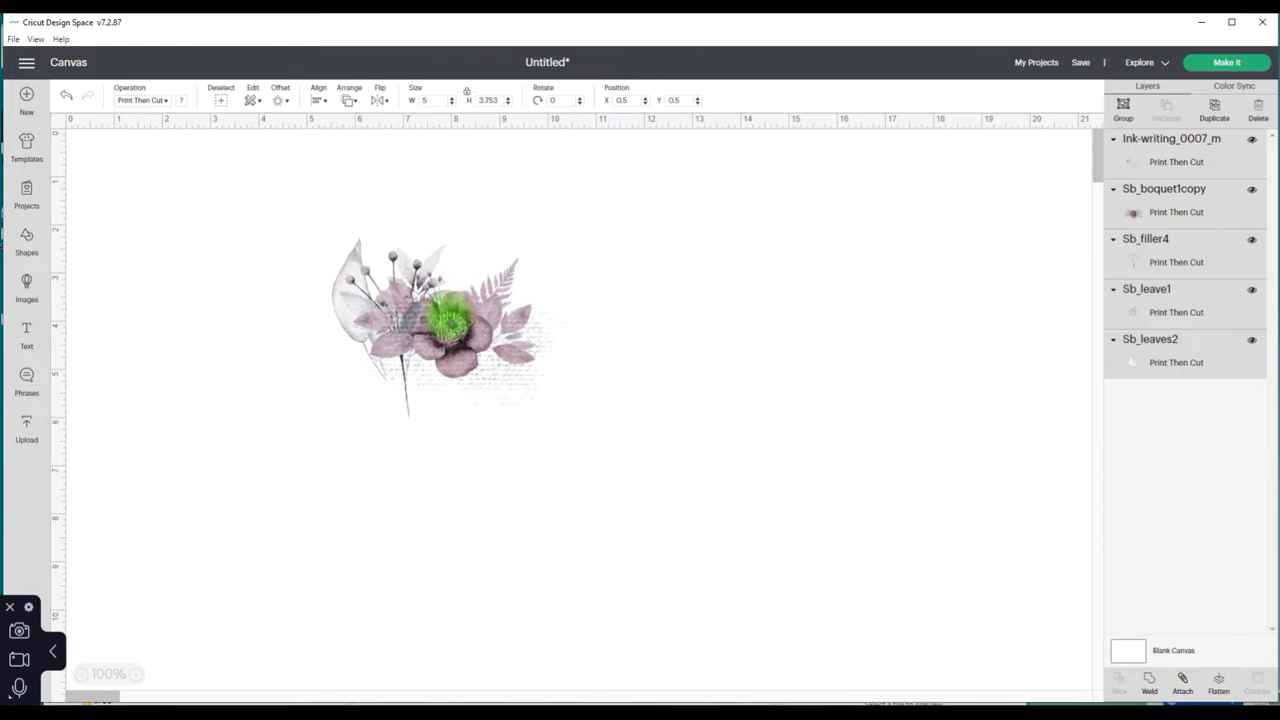
left_click(452, 340)
left_click(386, 306)
left_click(586, 309)
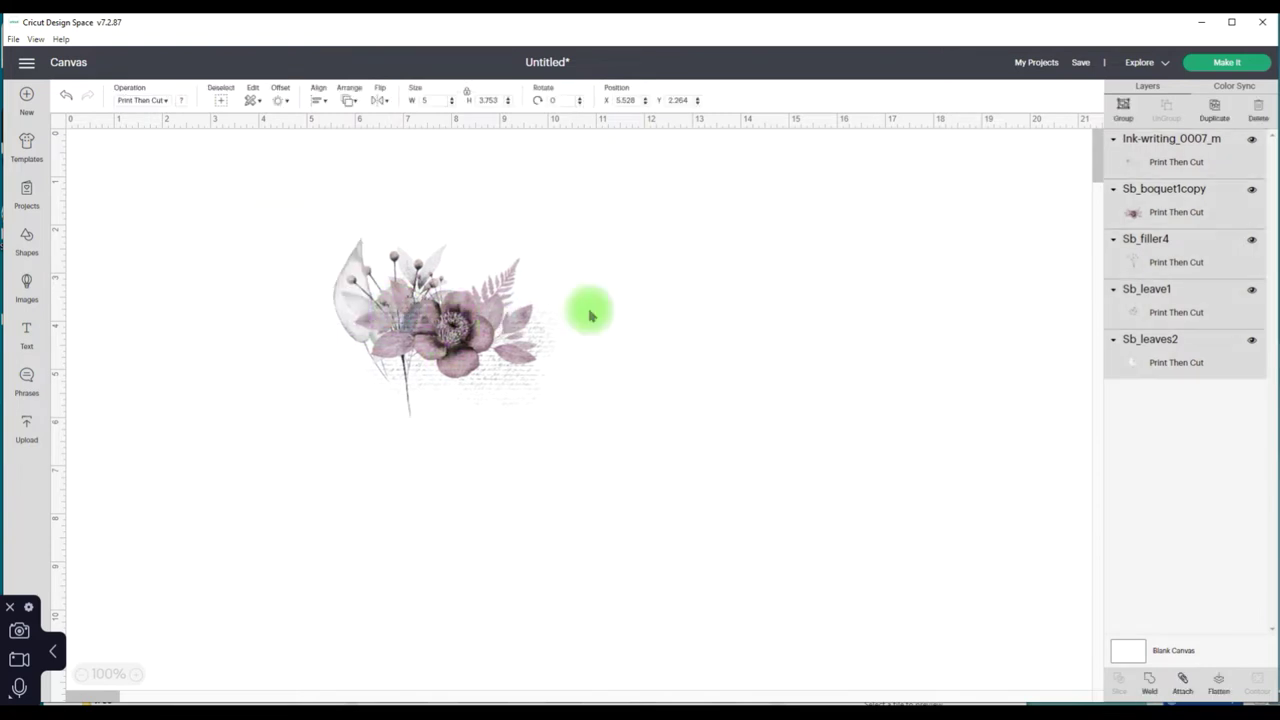
- Move the flower bouquet and the ink-writing texture below the leaves and berry filler to separate the overlapping images
left_click(348, 293)
left_click_drag(370, 290, 396, 477)
left_click(451, 394)
left_click_drag(534, 346, 545, 451)
mouse_move(481, 409)
left_mouse_down()
mouse_move(437, 429)
mouse_move(443, 457)
mouse_move(468, 424)
left_mouse_up()
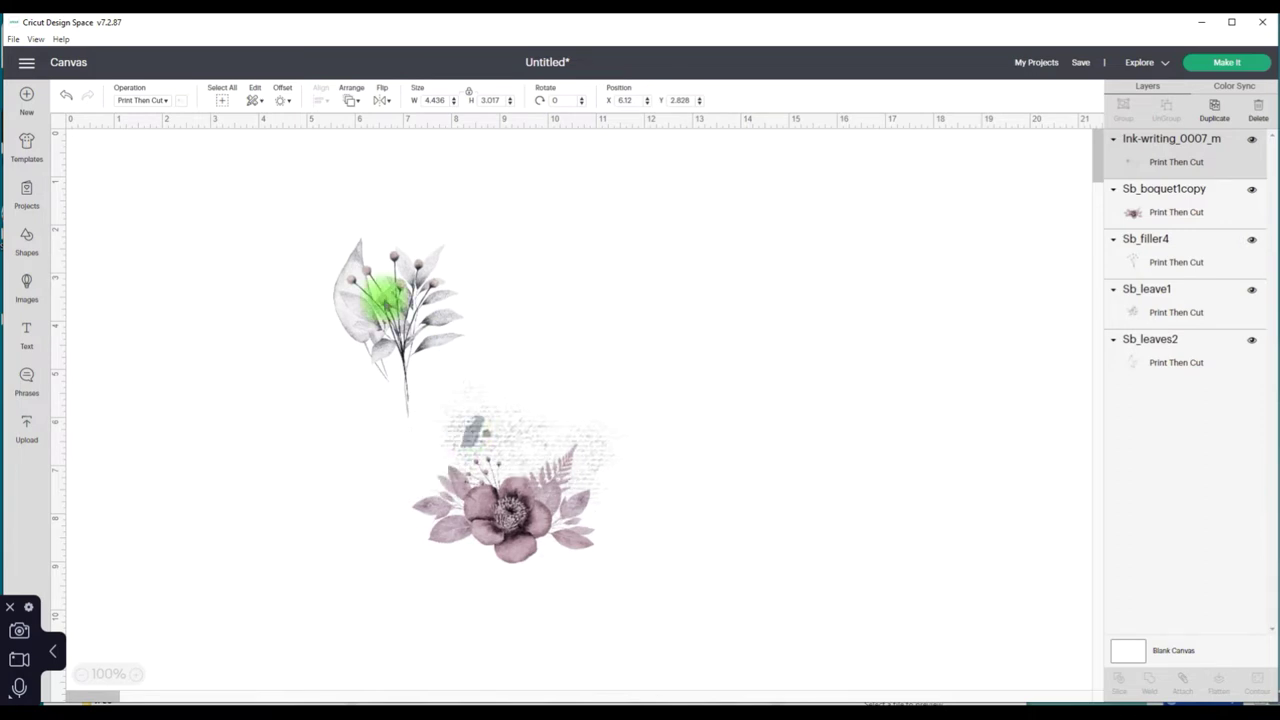
- Arrange the ink writing, berry filler and two leaf images around the flower bouquet, rotating the leaves to fan outward on either side
left_click(450, 382)
left_click_drag(449, 382, 514, 428)
left_click_drag(420, 320, 457, 414)
left_click_drag(509, 366, 414, 386)
mouse_move(371, 289)
left_mouse_down()
mouse_move(697, 463)
mouse_move(682, 449)
mouse_move(720, 557)
left_mouse_up()
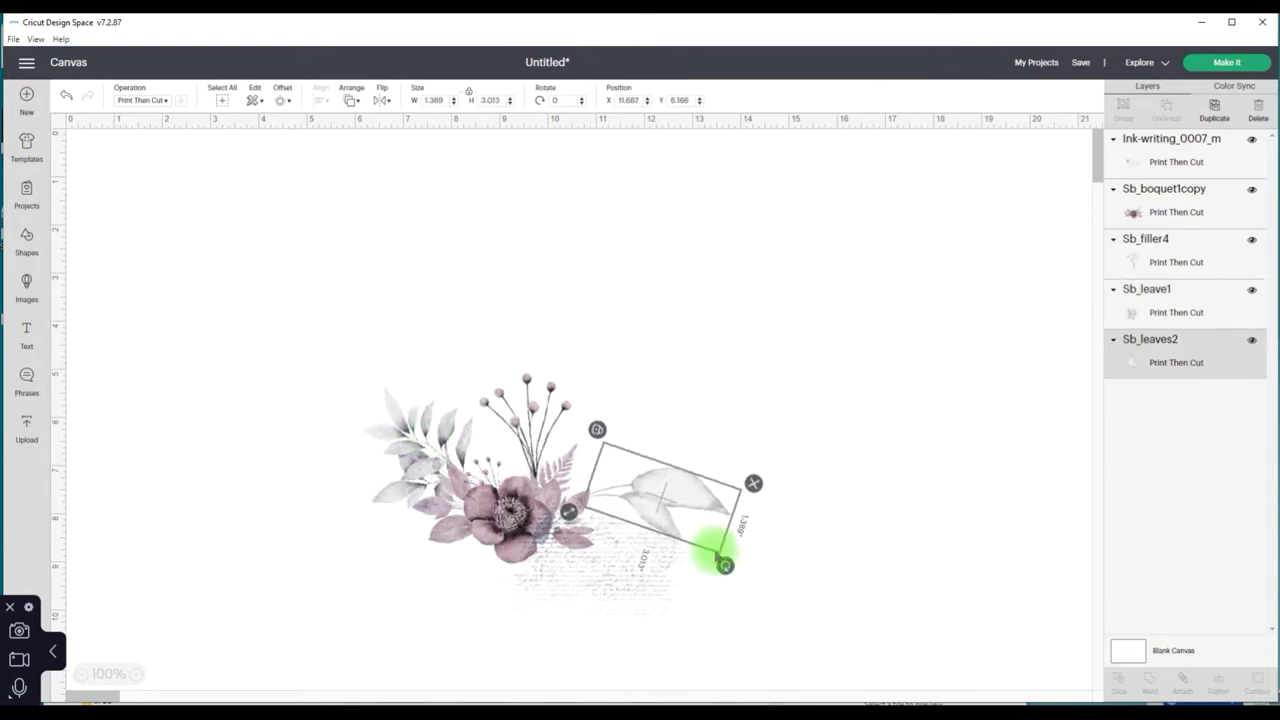
left_click(598, 570)
mouse_move(598, 570)
left_mouse_down()
mouse_move(508, 571)
mouse_move(514, 549)
mouse_move(510, 560)
left_mouse_up()
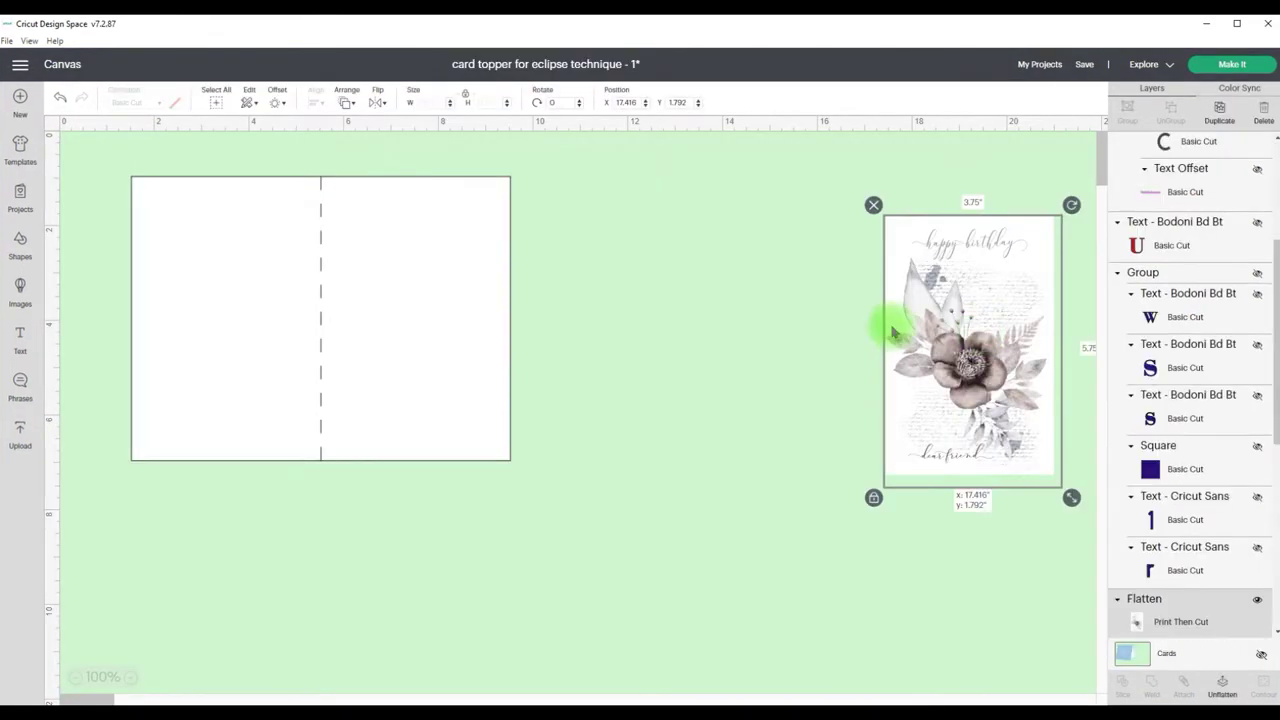
- Place the flattened birthday topper over the right half of the card base and send it to the front
left_click_drag(893, 333, 425, 303)
left_click(347, 95)
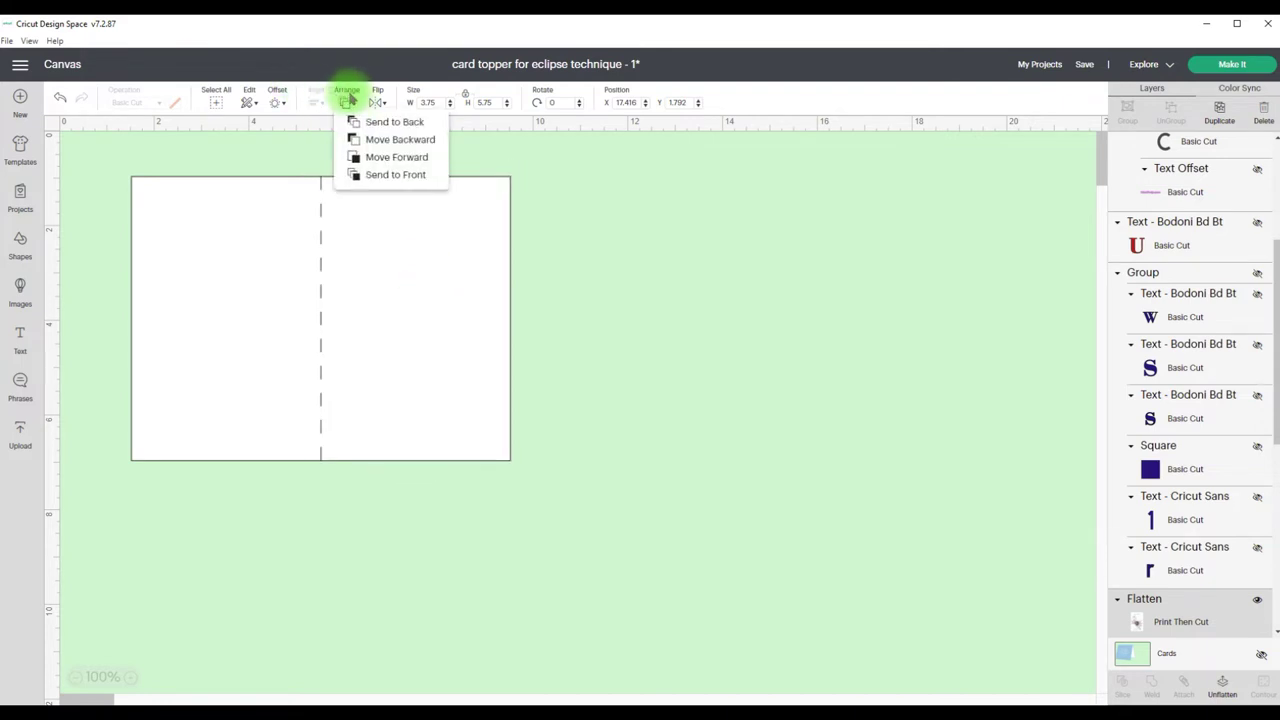
left_click(395, 175)
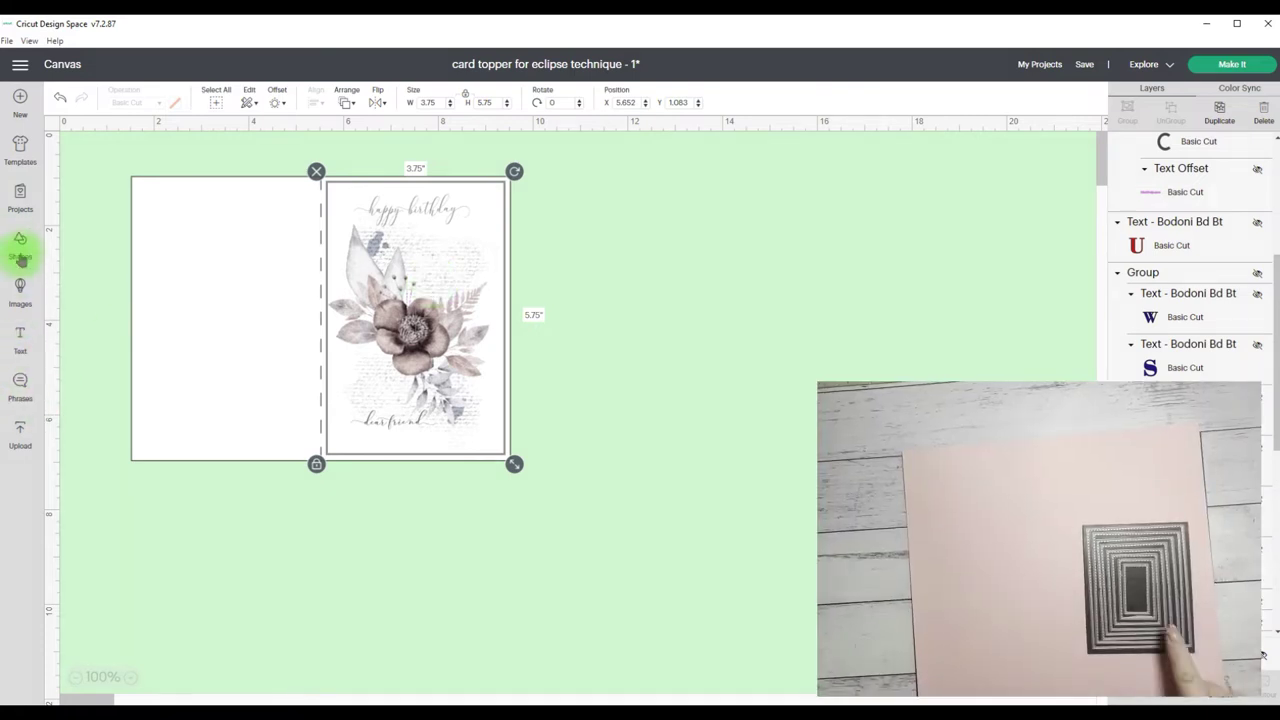
- Insert a square shape and place it on the empty canvas beside the card base
left_click(20, 258)
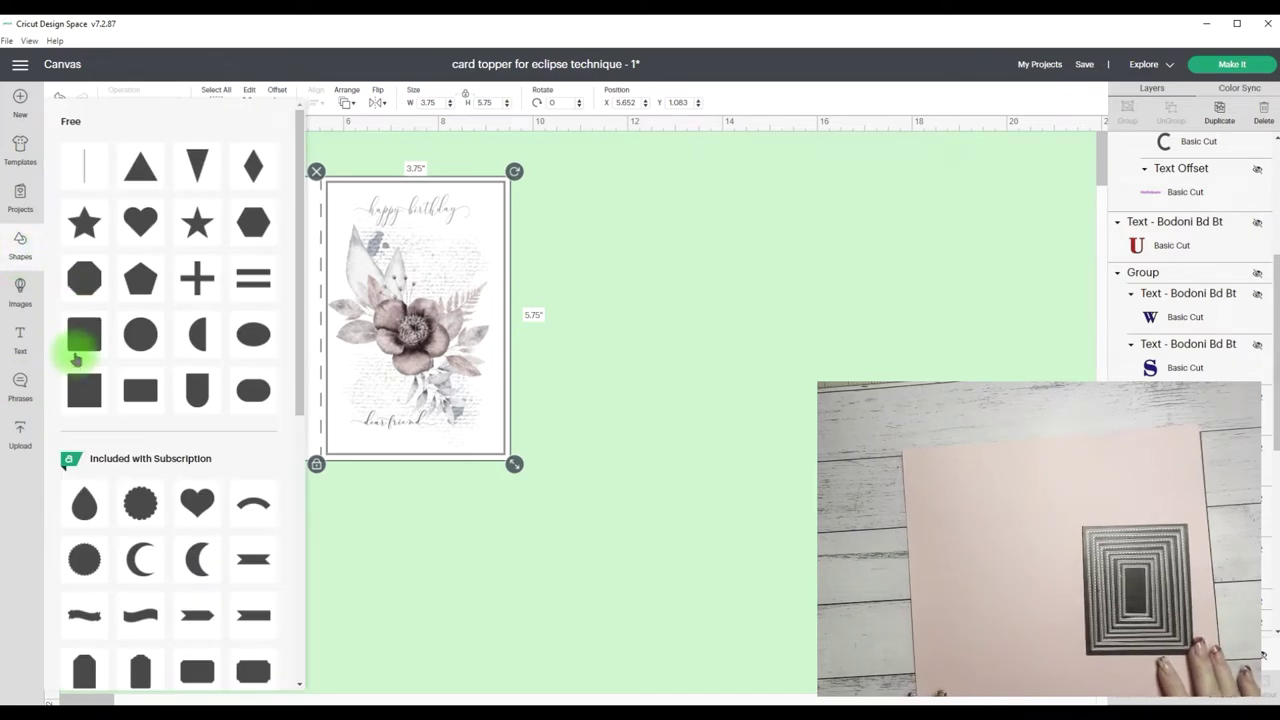
left_click(84, 389)
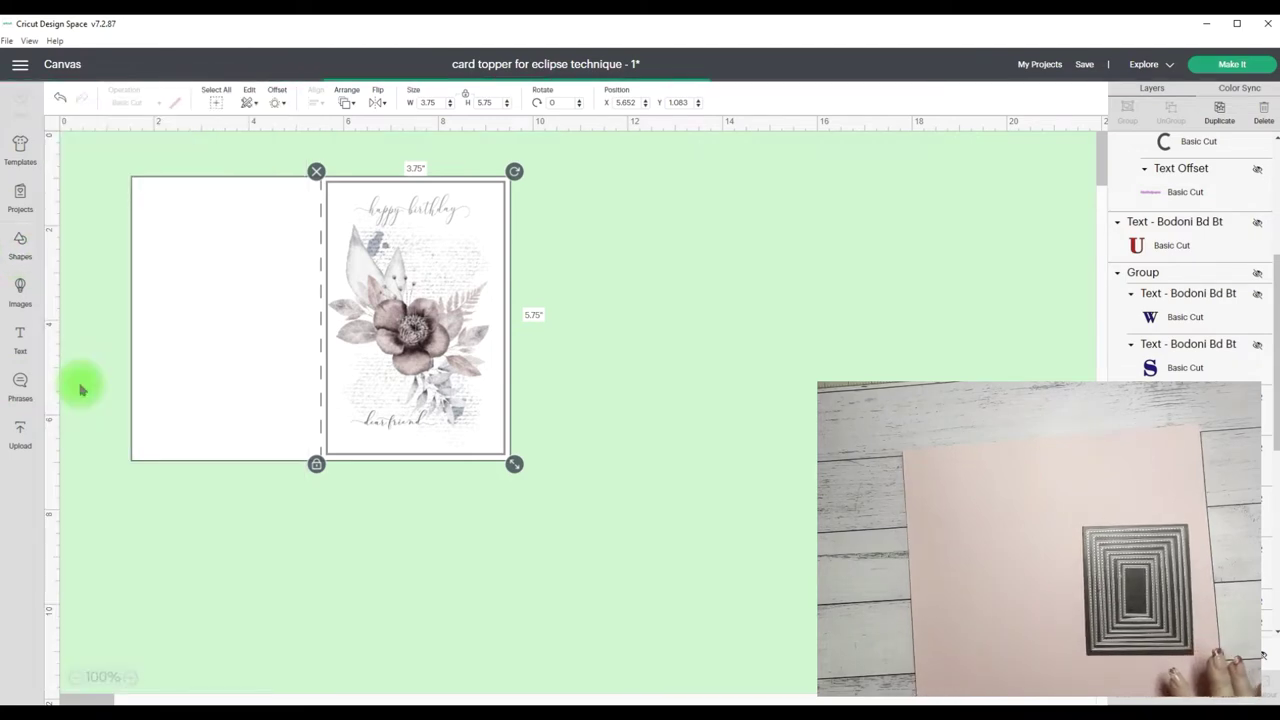
left_click_drag(160, 246, 589, 230)
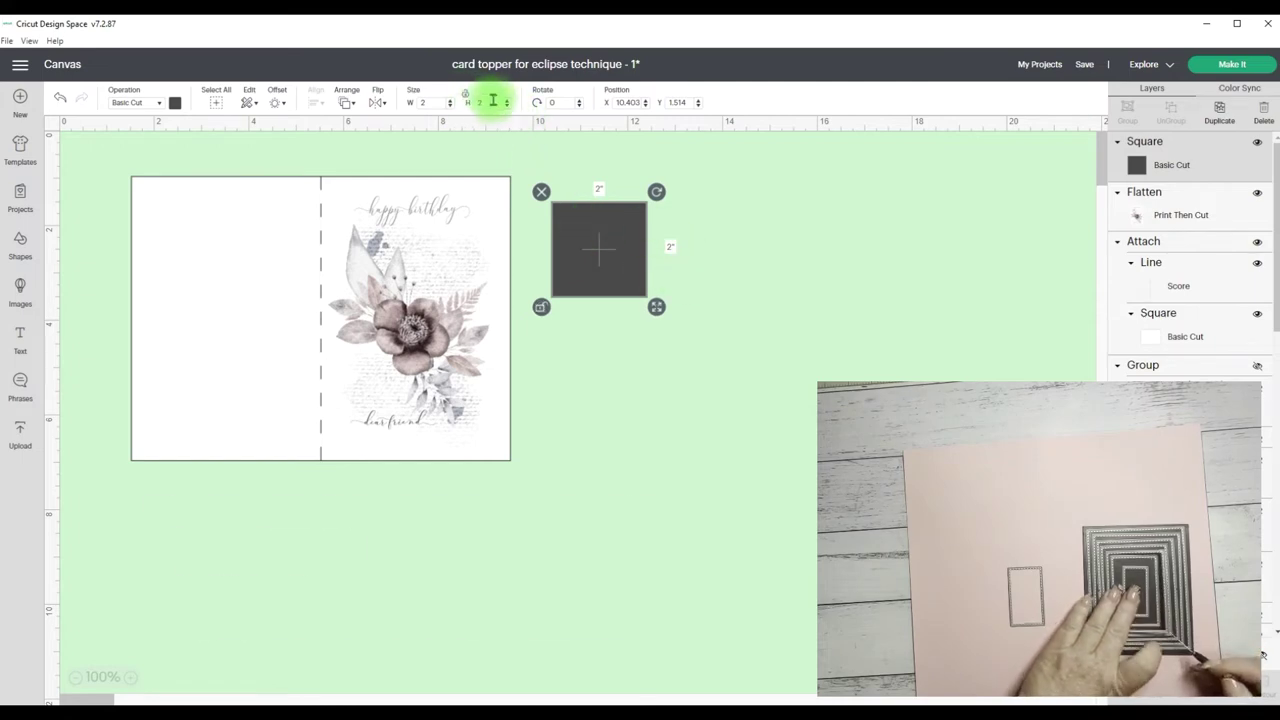
- Set the square's height to 3.25 inches and its width to 2.5 inches for the outer frame die
double_click(490, 101)
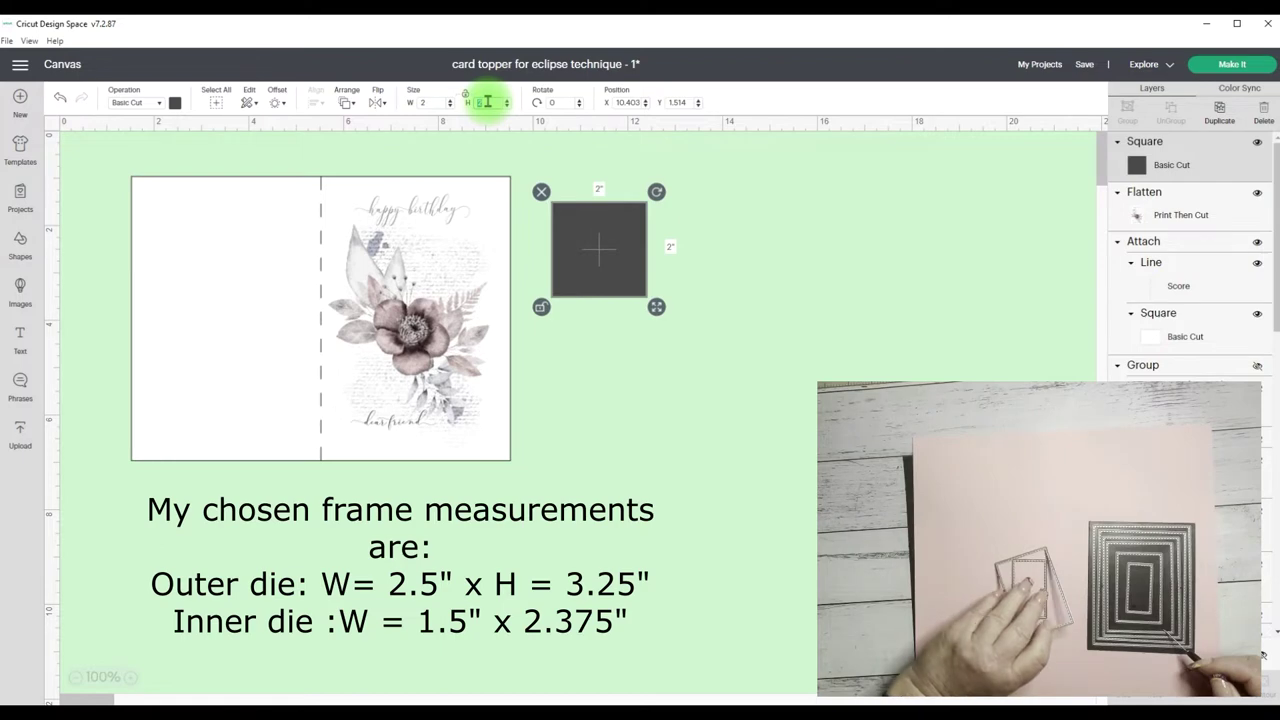
type("3.25")
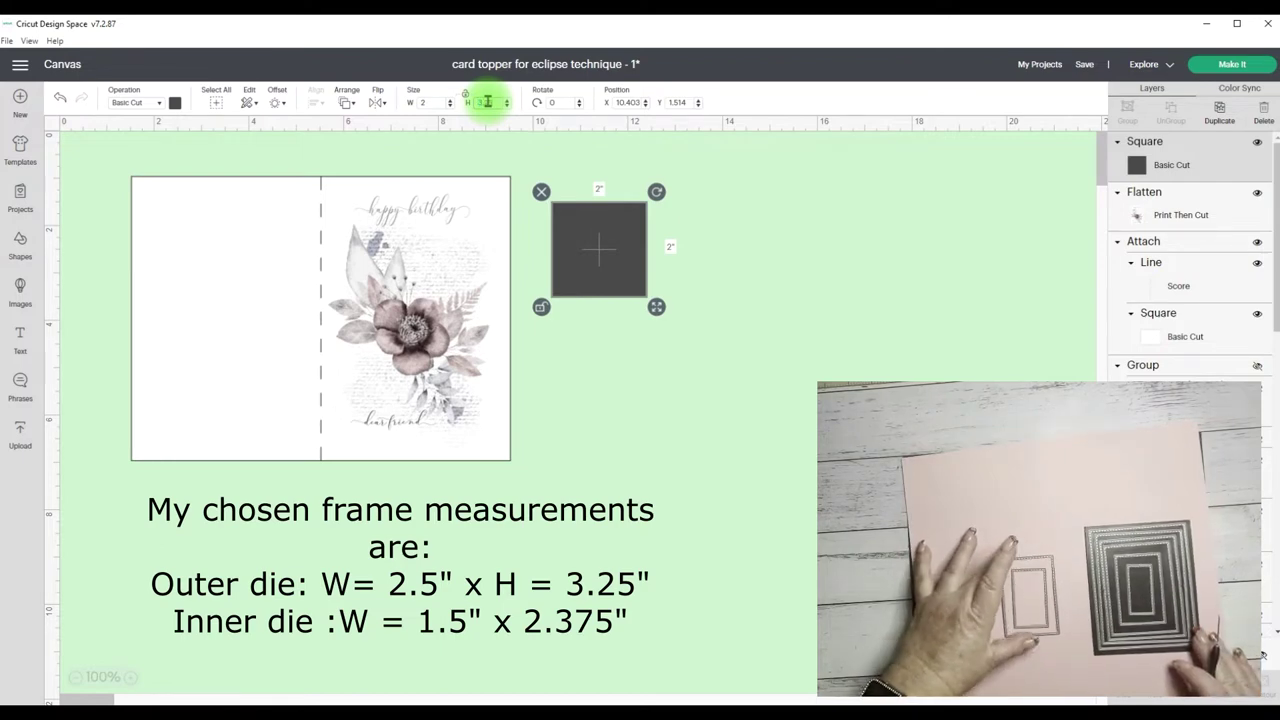
key("Return")
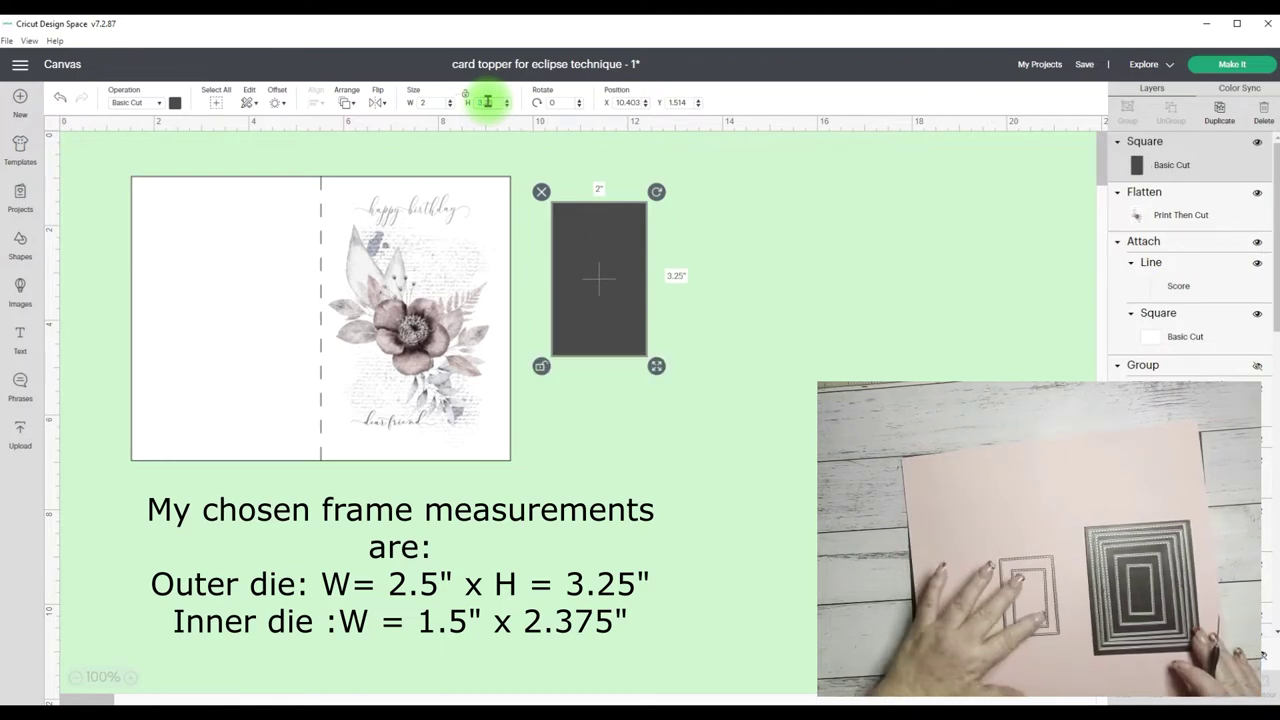
double_click(431, 101)
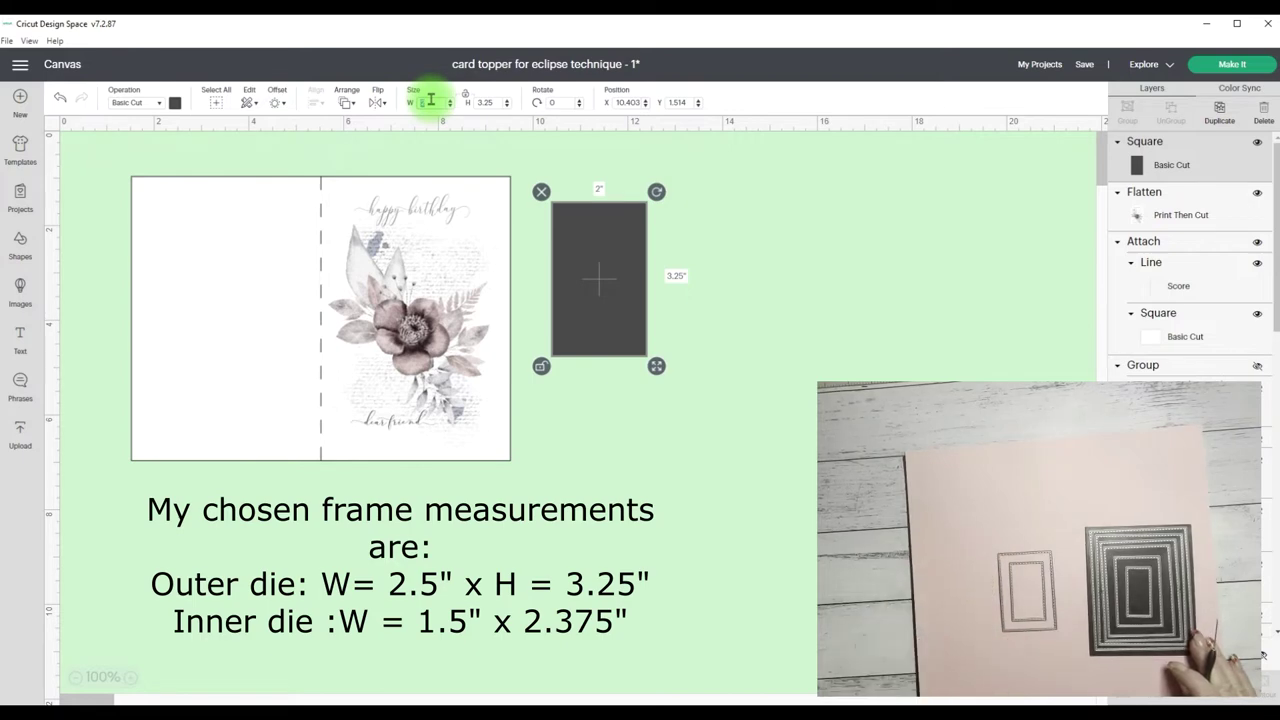
type("2.5")
key("Return")
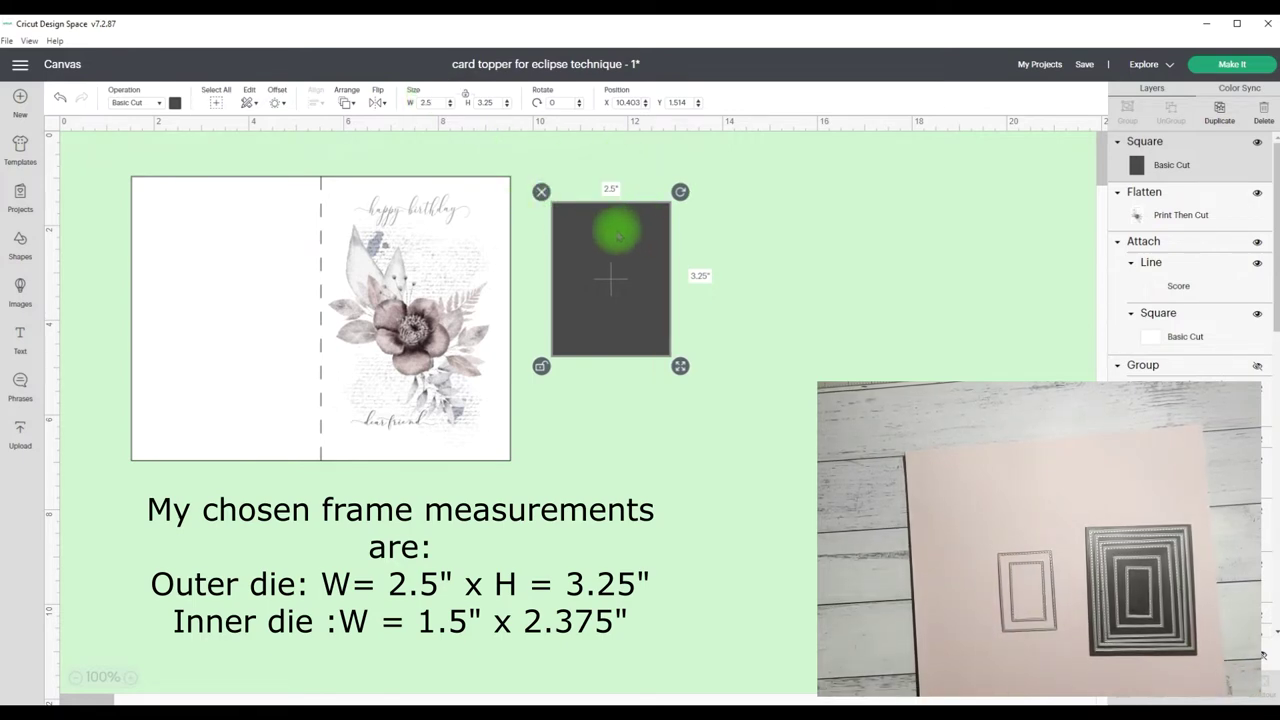
- Duplicate the outer frame rectangle over the original, setting the copy's height to 2.375 inches and its width to 1.5 inches with proportions locked
left_click(1222, 120)
left_click_drag(614, 355, 610, 239)
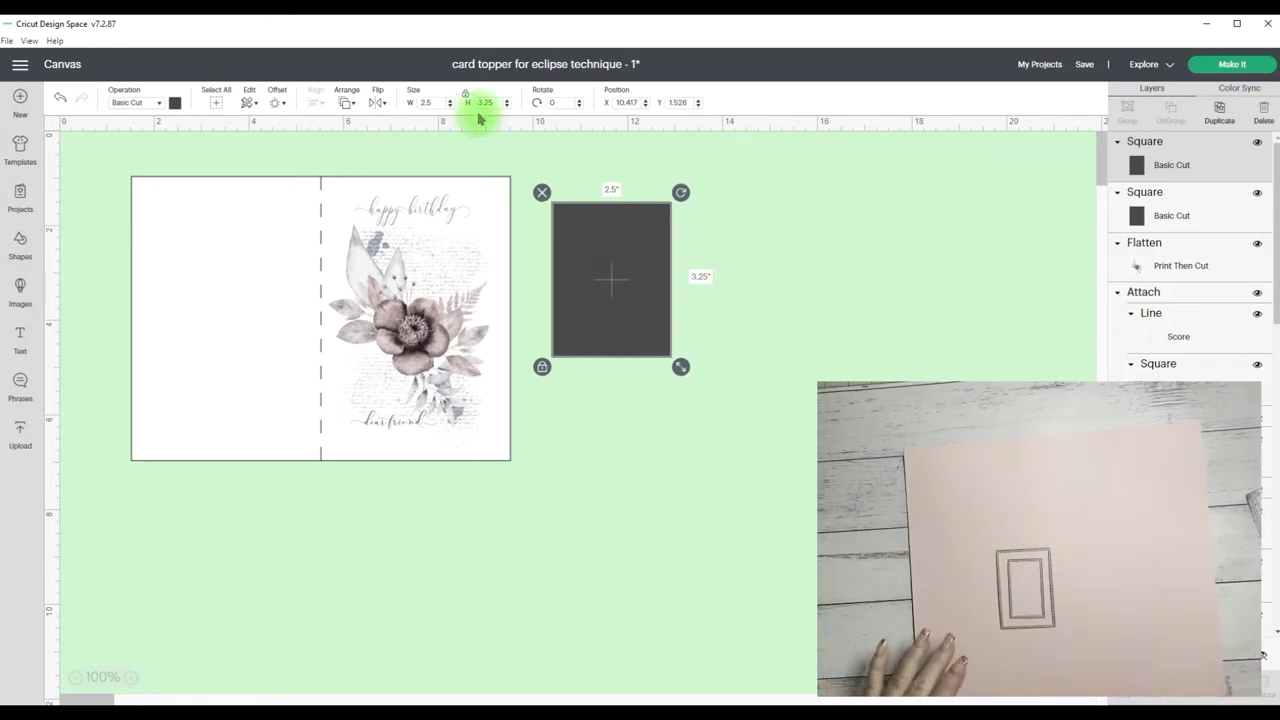
left_click(498, 104)
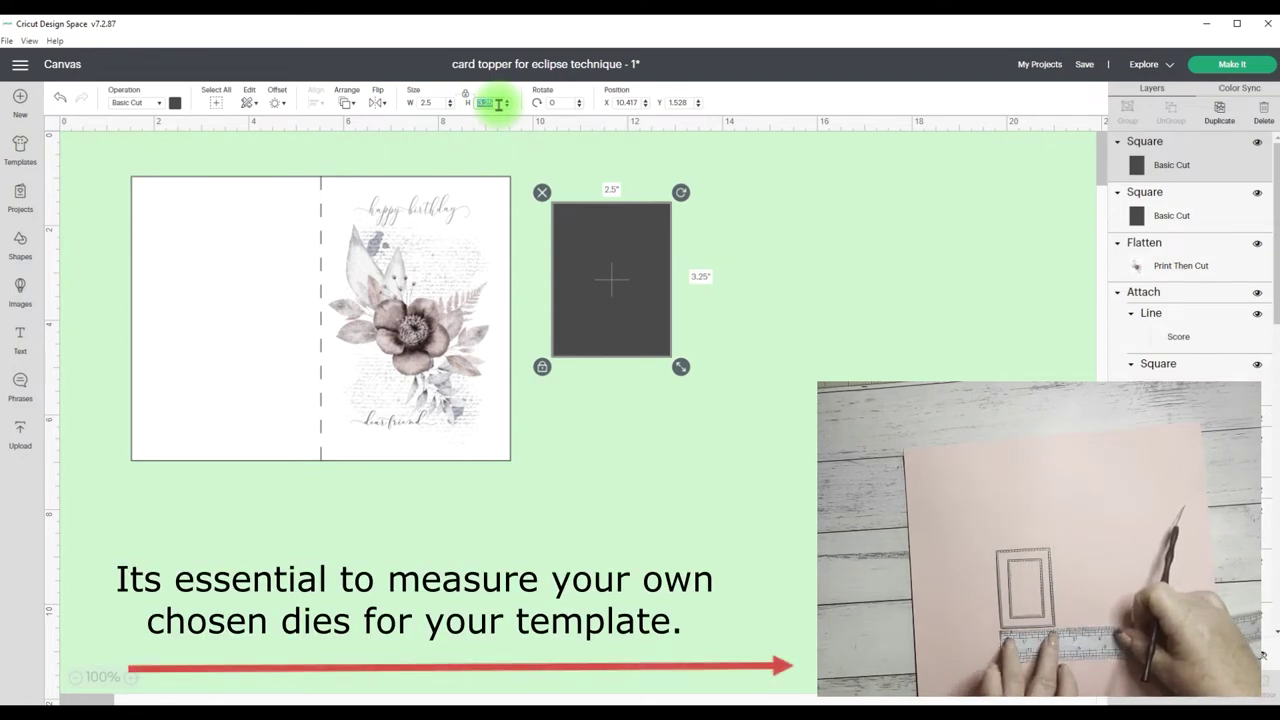
type("2")
type(".31")
key("Return")
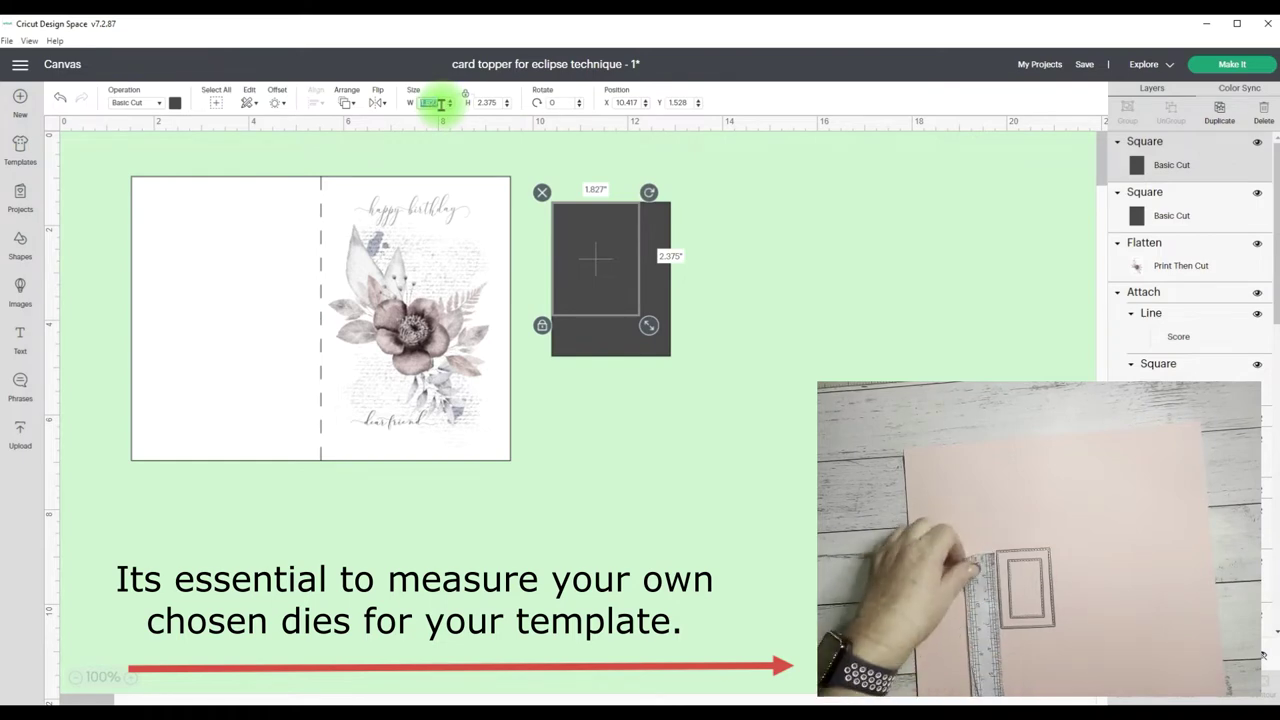
type("1.5")
key("Return")
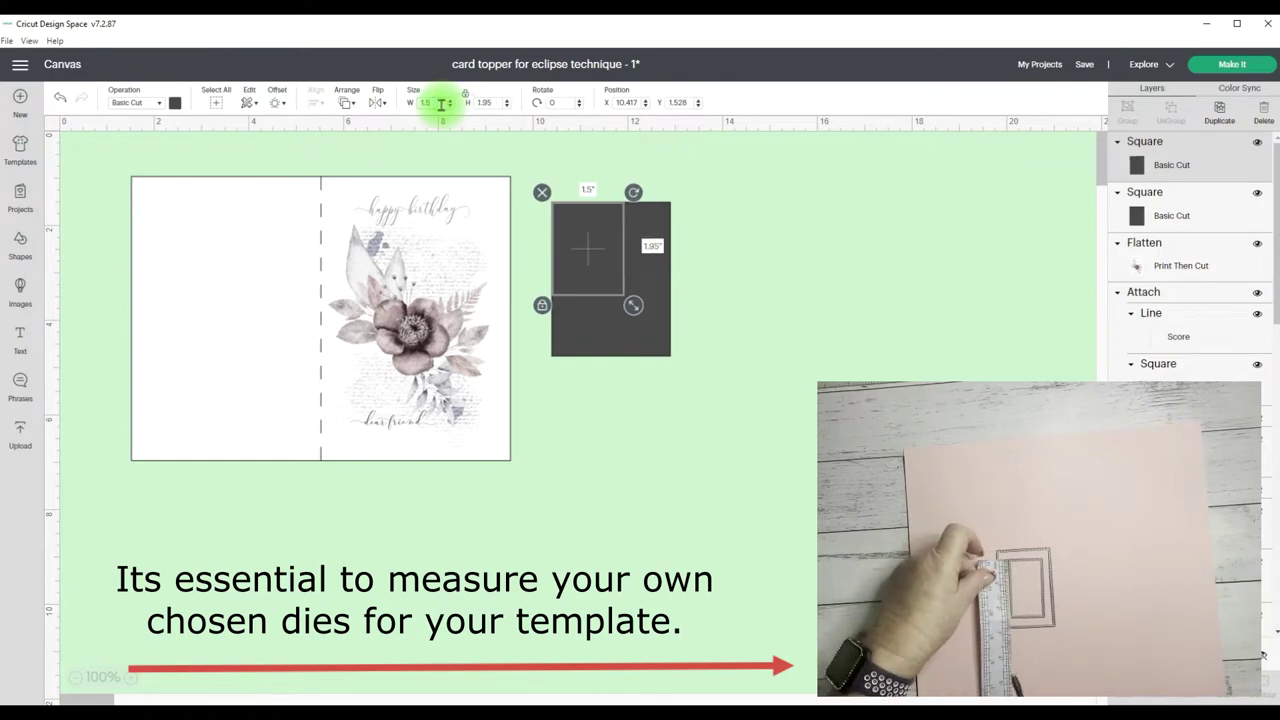
- Select both frame rectangles and centre them on each other horizontally and vertically
left_click_drag(548, 155, 686, 429)
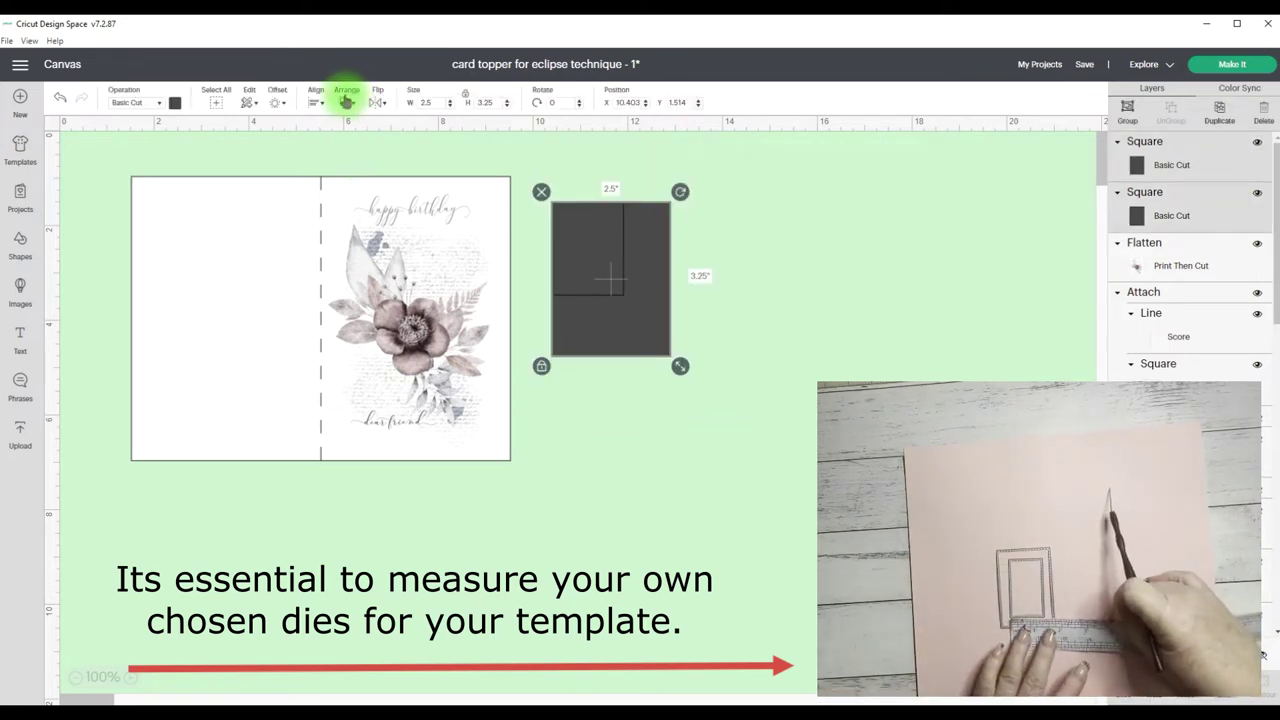
left_click(316, 97)
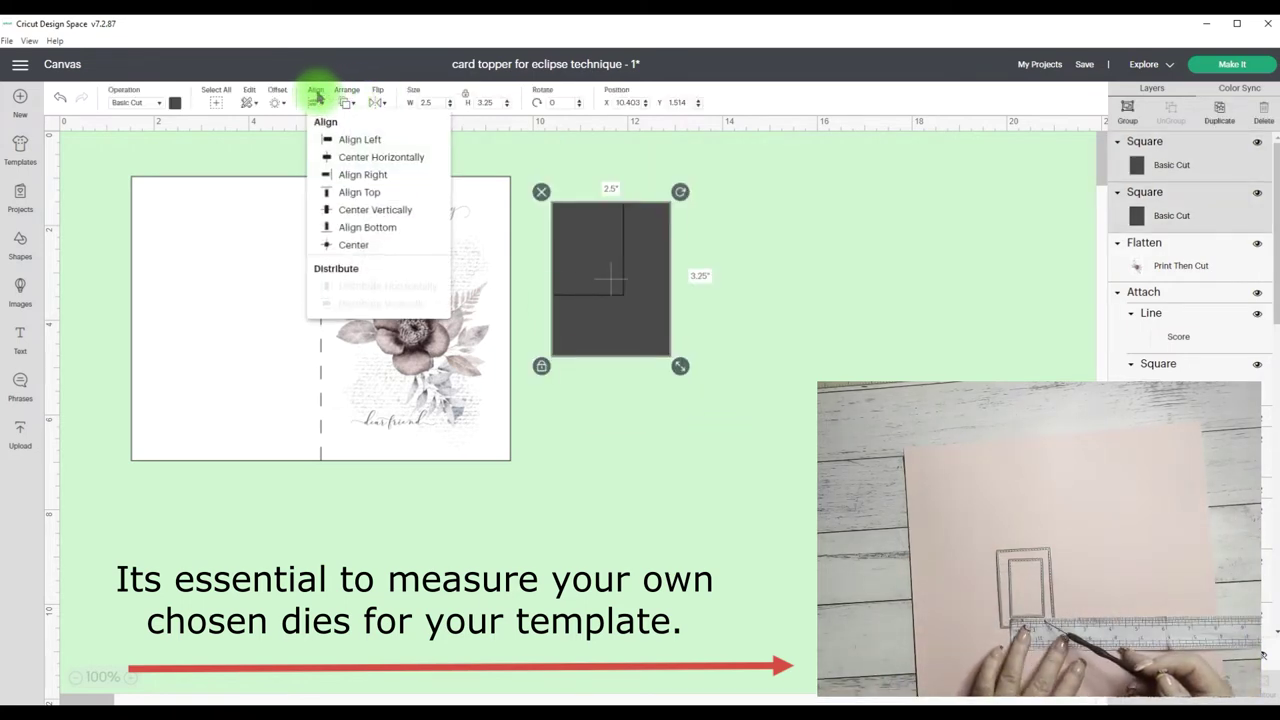
left_click(349, 246)
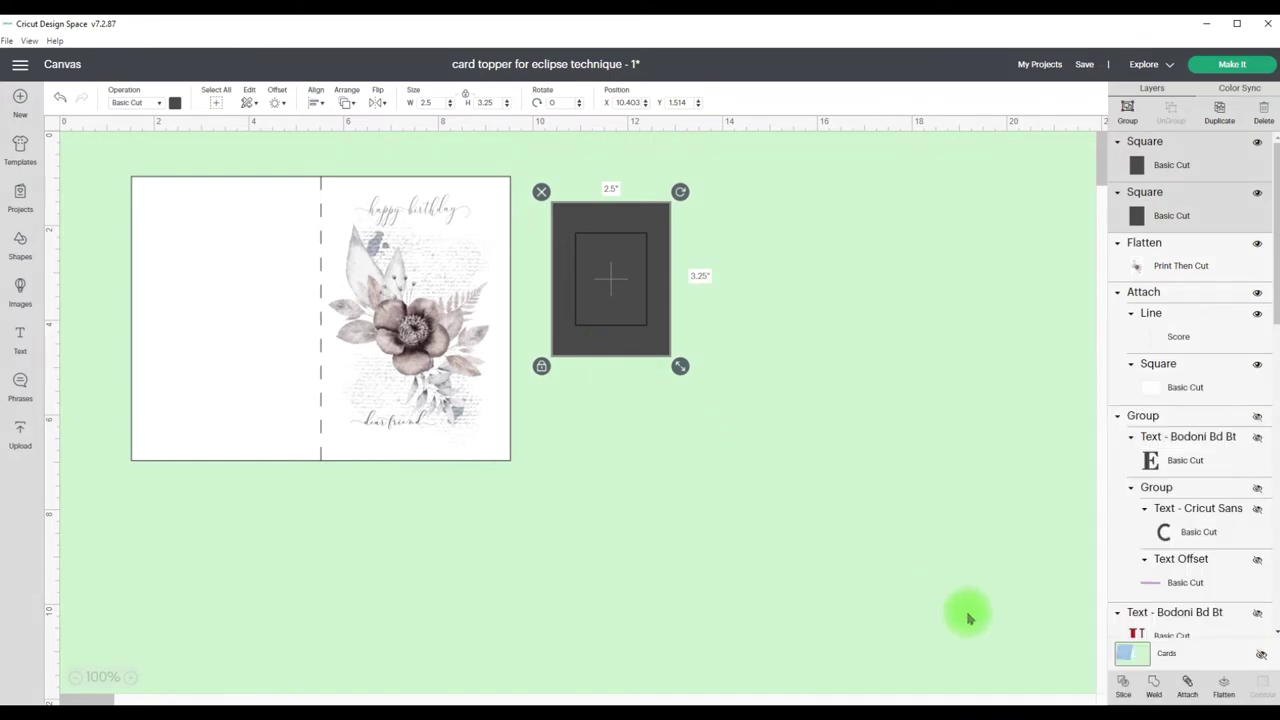
- Slice the two rectangles, move the resulting frame clear, and delete the two leftover solid pieces
left_click(1123, 690)
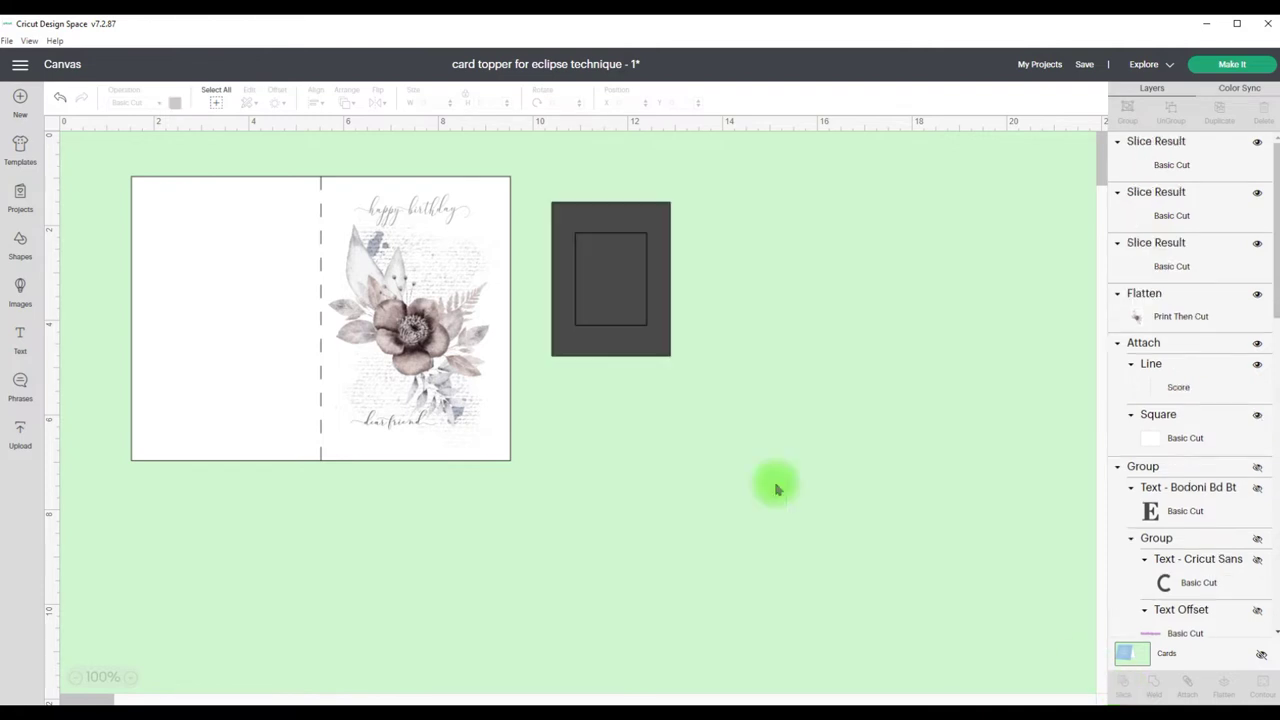
left_click_drag(590, 212, 855, 190)
left_click_drag(588, 272, 575, 347)
left_click_drag(538, 197, 665, 452)
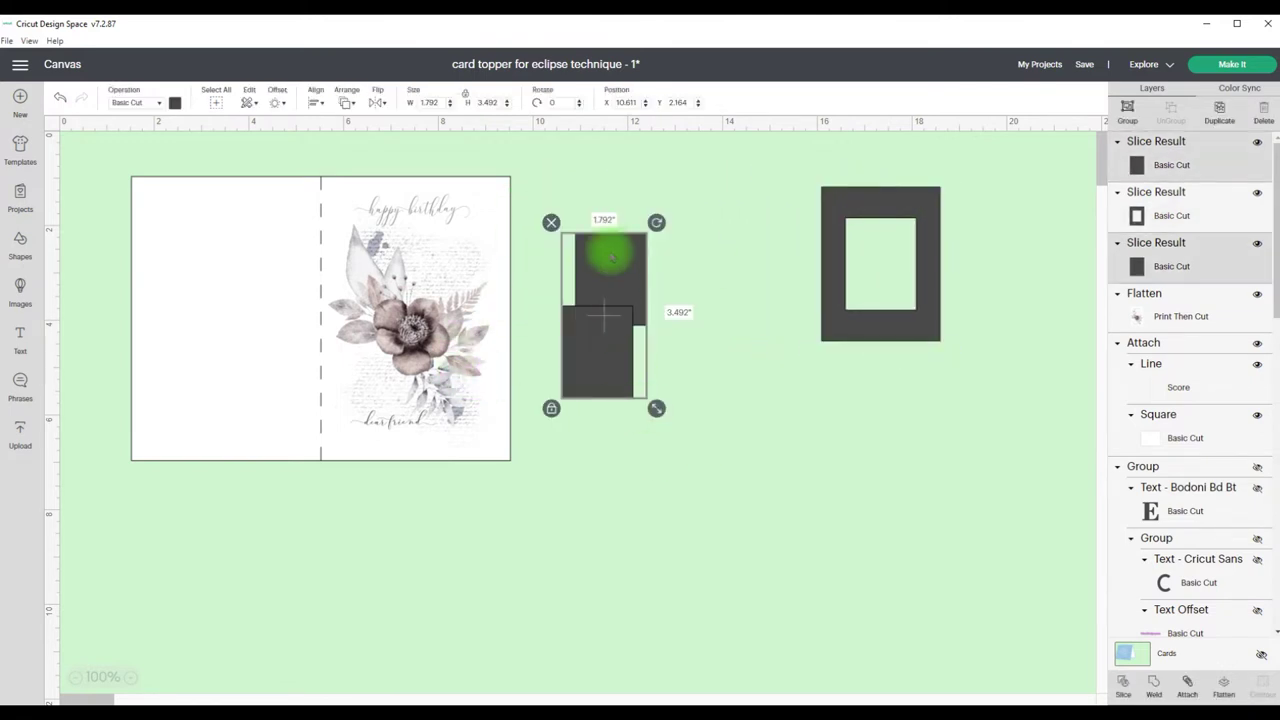
left_click(551, 222)
- Place the sliced frame over the flower on the card topper and change its operation to Pen
left_click_drag(851, 194, 381, 259)
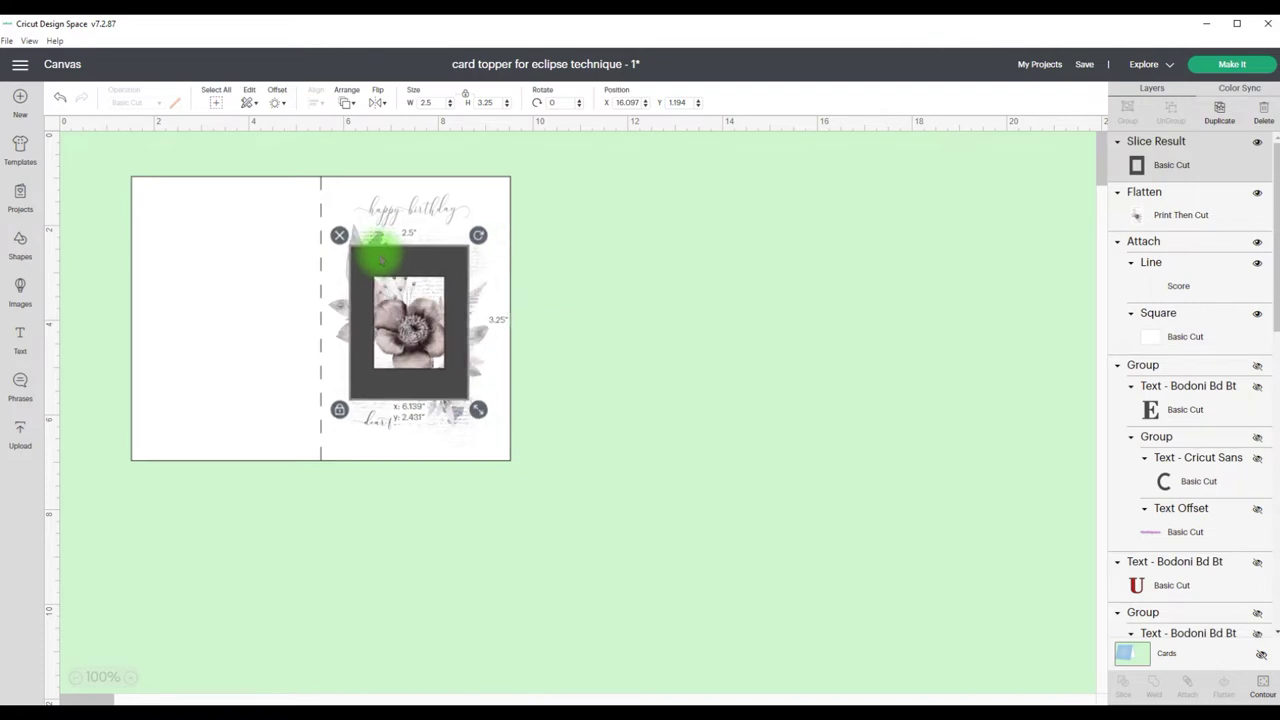
left_click_drag(380, 260, 380, 260)
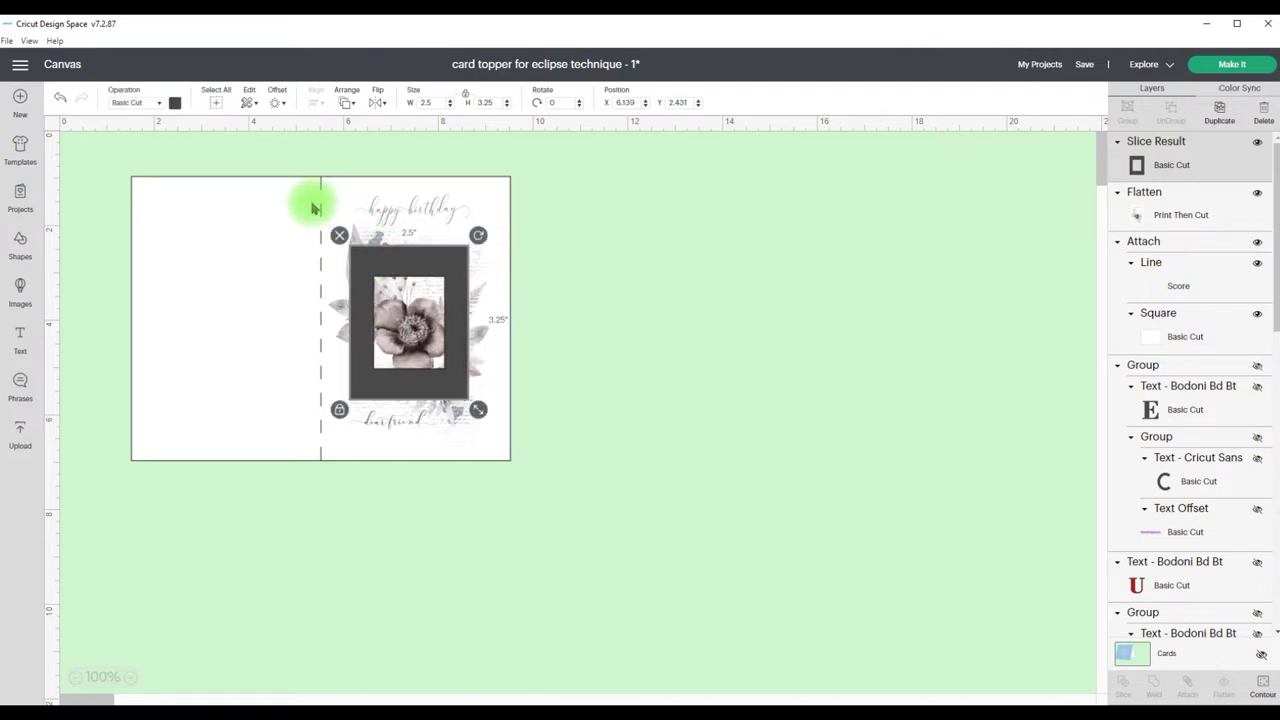
left_click(160, 104)
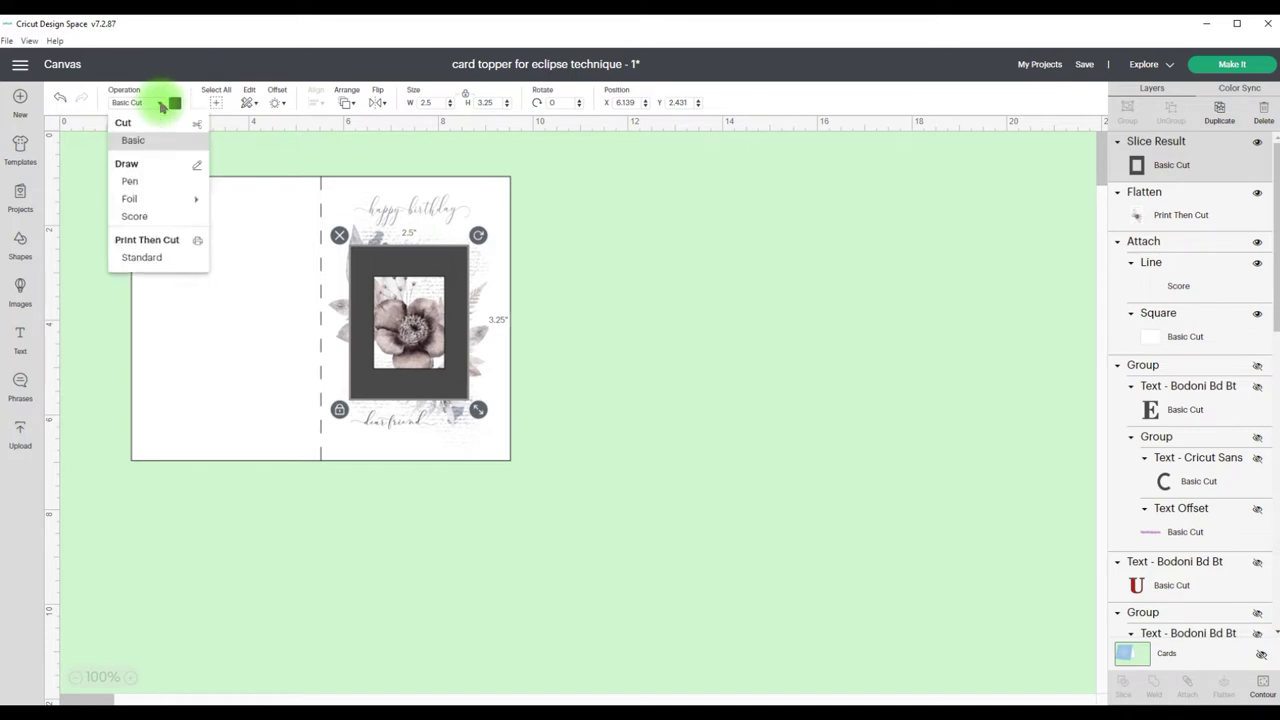
left_click(140, 183)
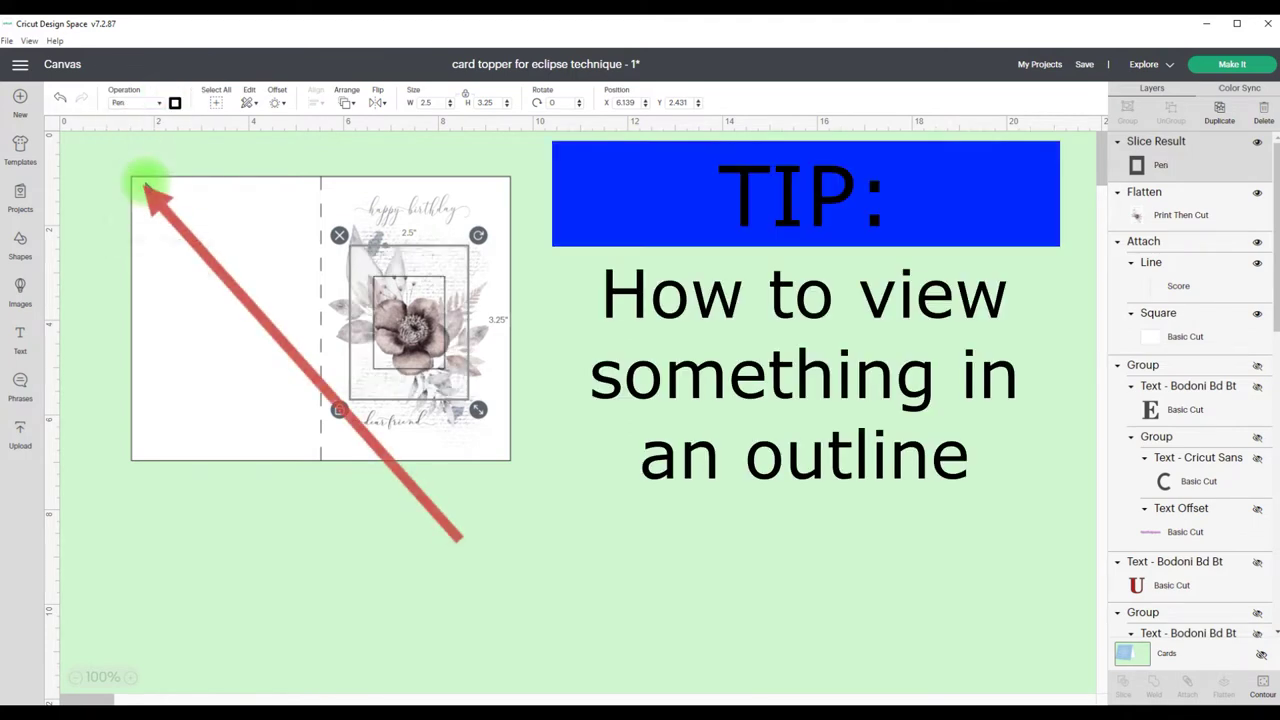
left_click(683, 270)
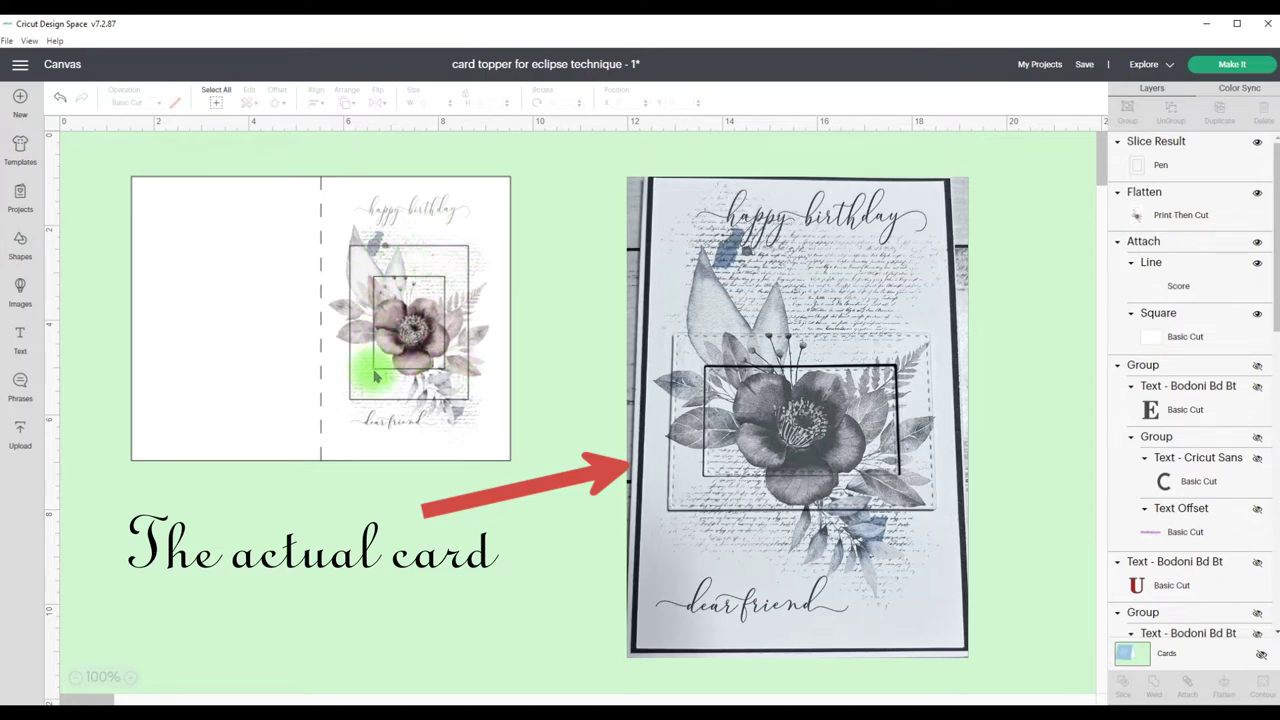
- Reposition the frame outline slightly lower over the flower to judge which part of the topper it will frame
mouse_move(398, 254)
left_mouse_down()
mouse_move(391, 244)
mouse_move(389, 264)
left_mouse_up()
mouse_move(387, 274)
left_mouse_down()
mouse_move(411, 257)
mouse_move(401, 260)
left_mouse_up()
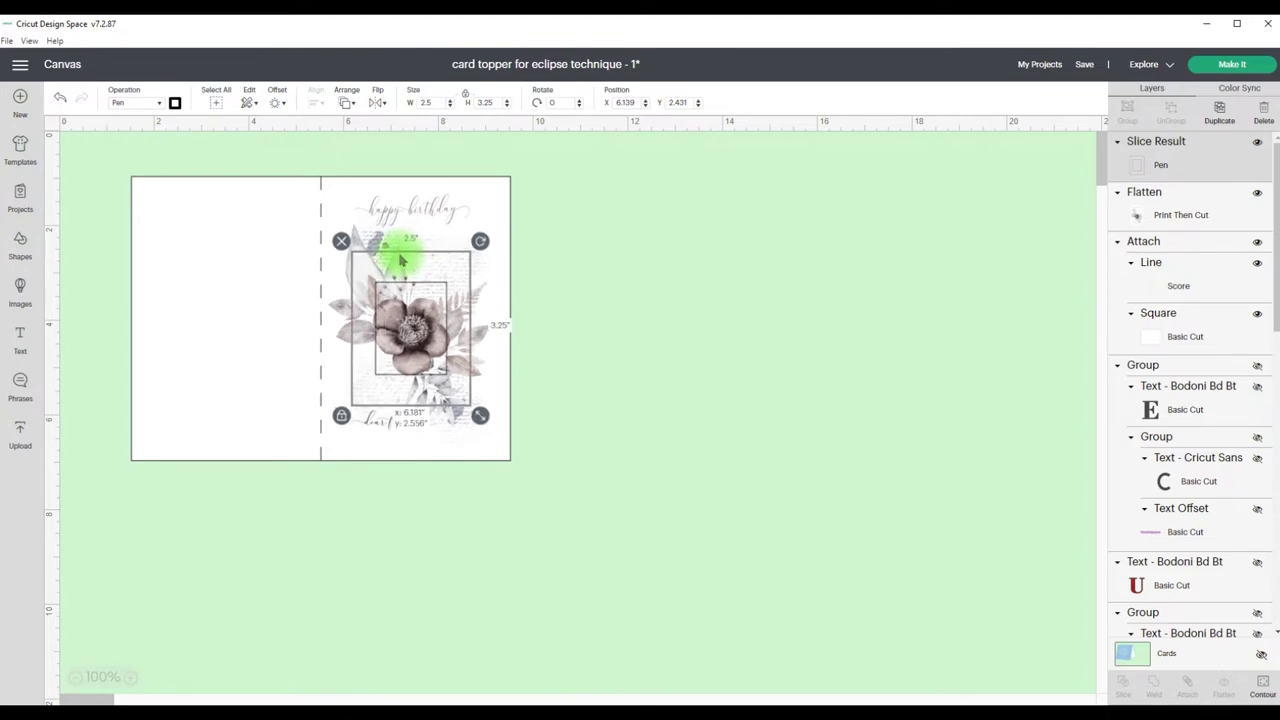
mouse_move(401, 260)
left_mouse_down()
mouse_move(413, 264)
mouse_move(401, 268)
left_mouse_up()
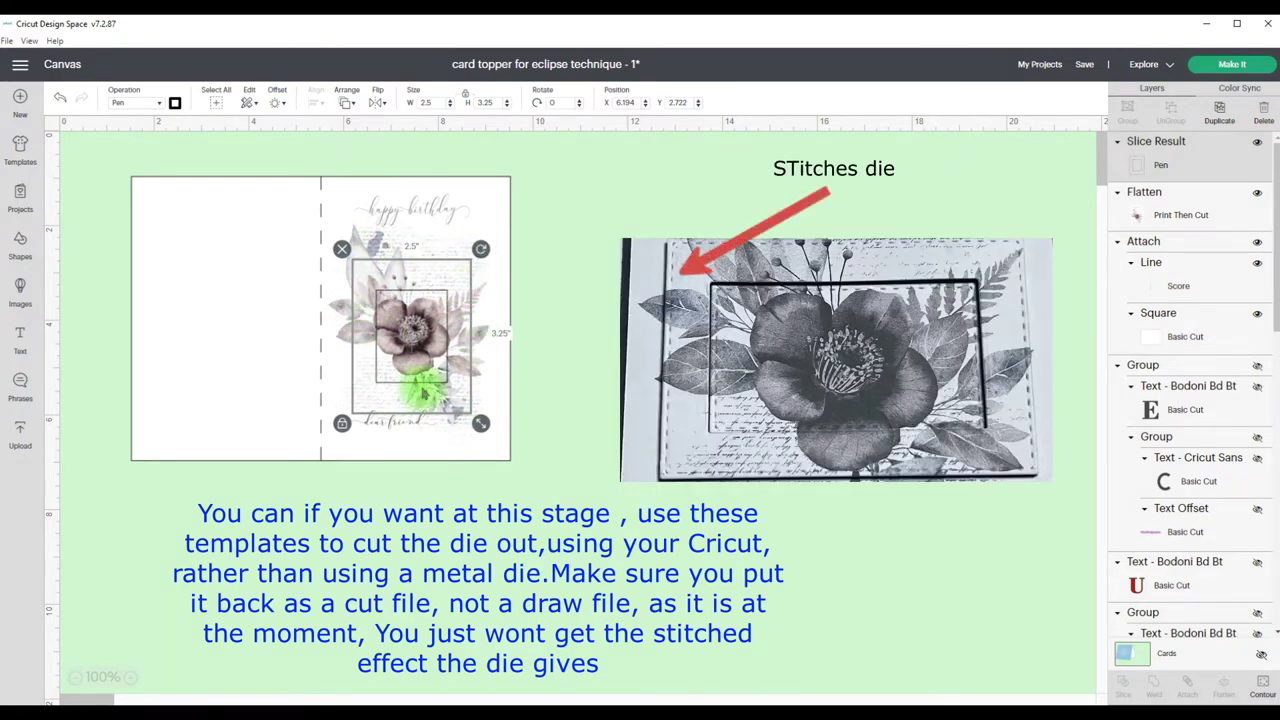
left_click_drag(419, 393, 420, 385)
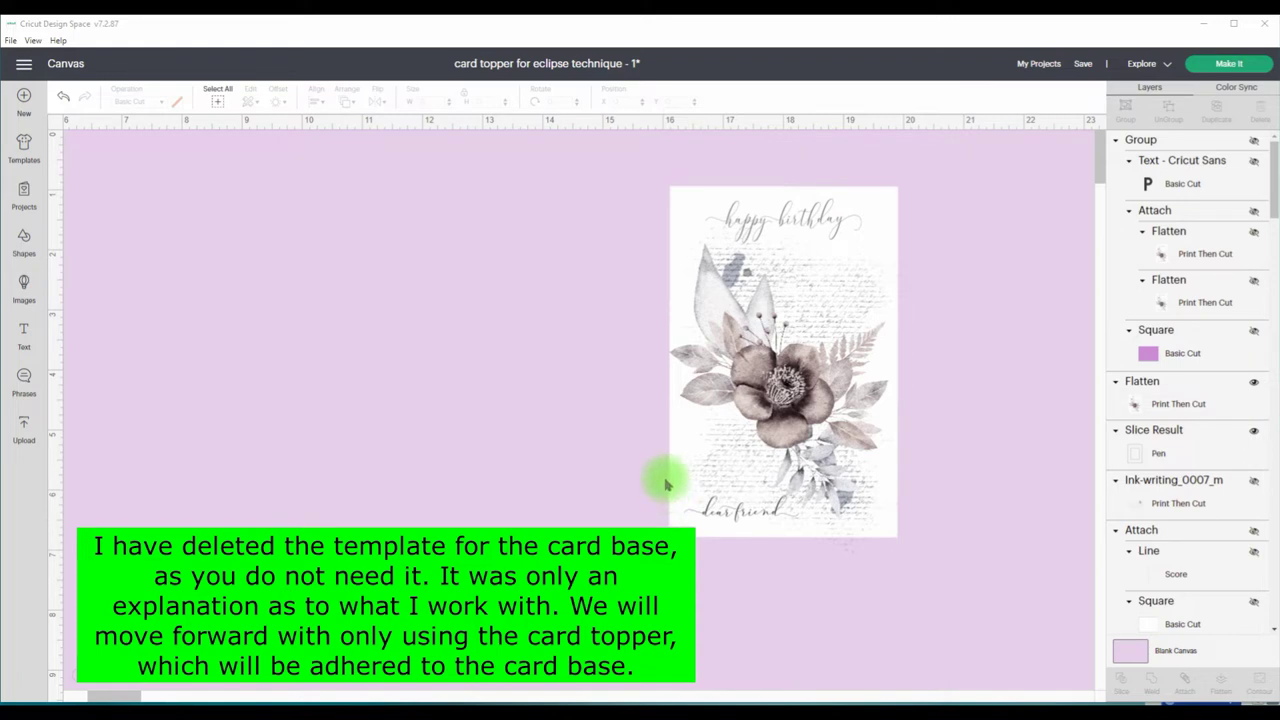
left_click_drag(666, 481, 808, 541)
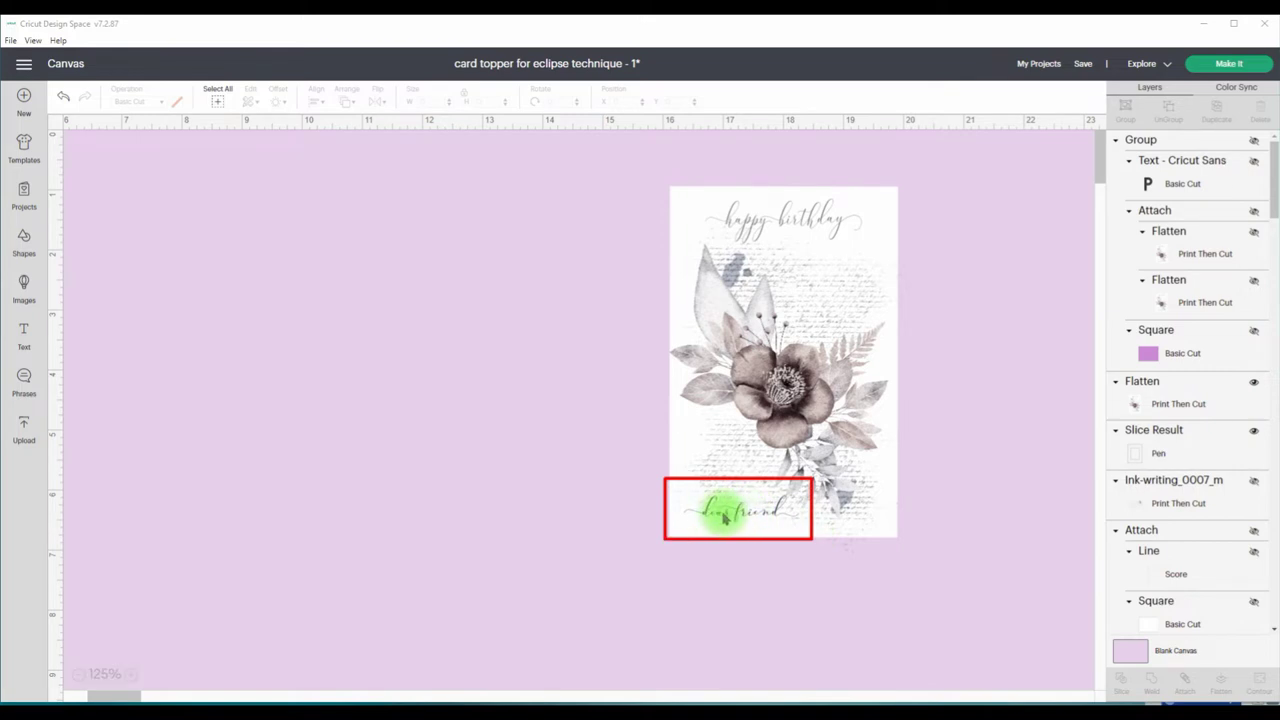
left_click_drag(688, 181, 887, 248)
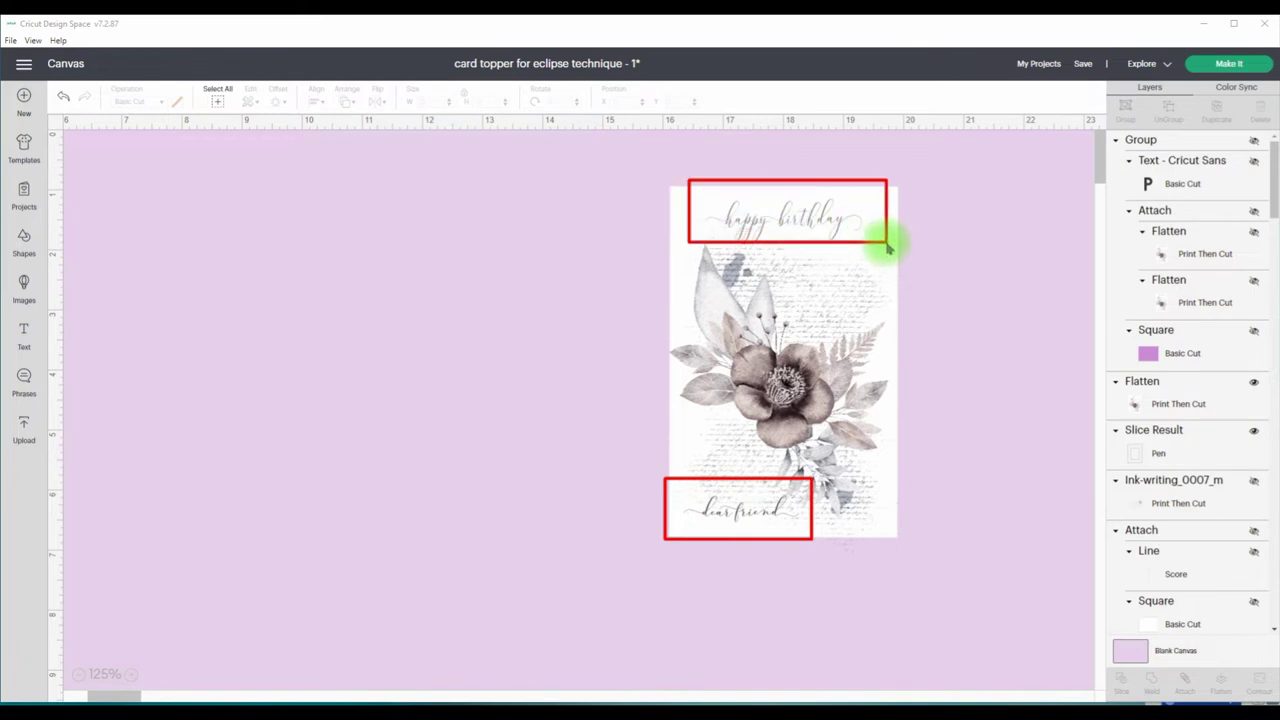
key("Escape")
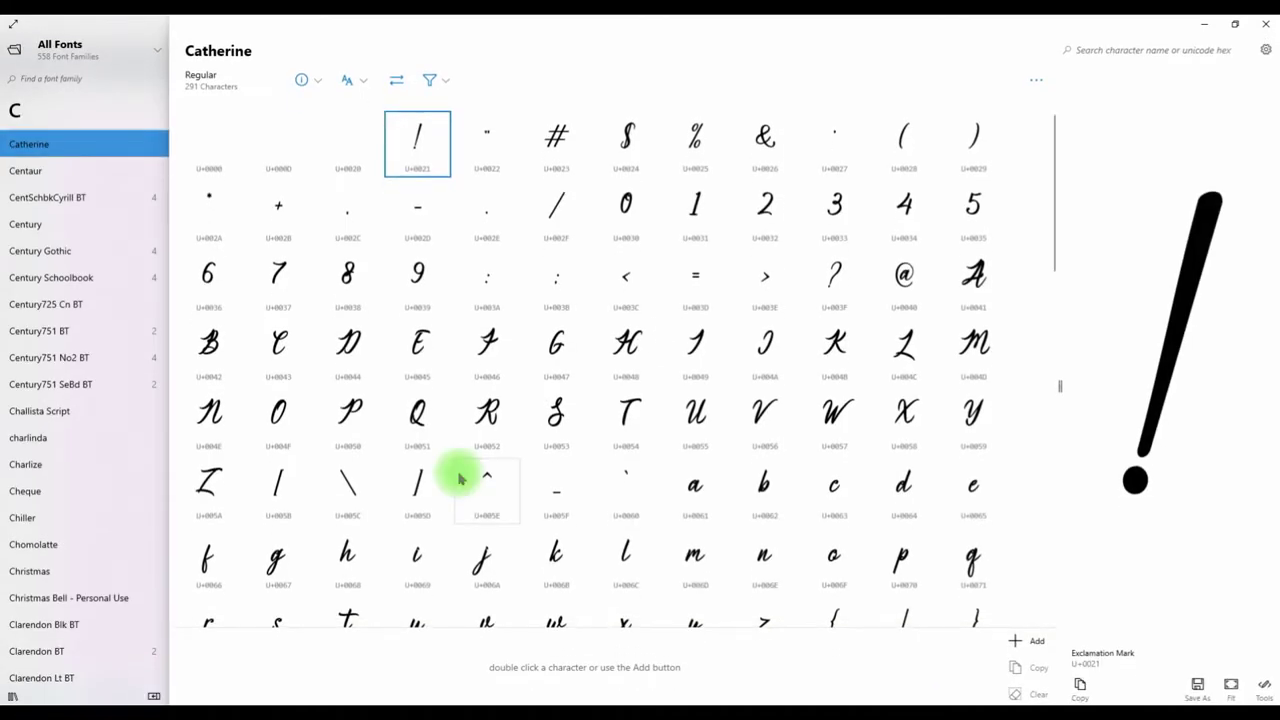
- In the character map app, filter the fonts to the CREATIVE FABRICA collection and open Bitthai Script
left_click(156, 56)
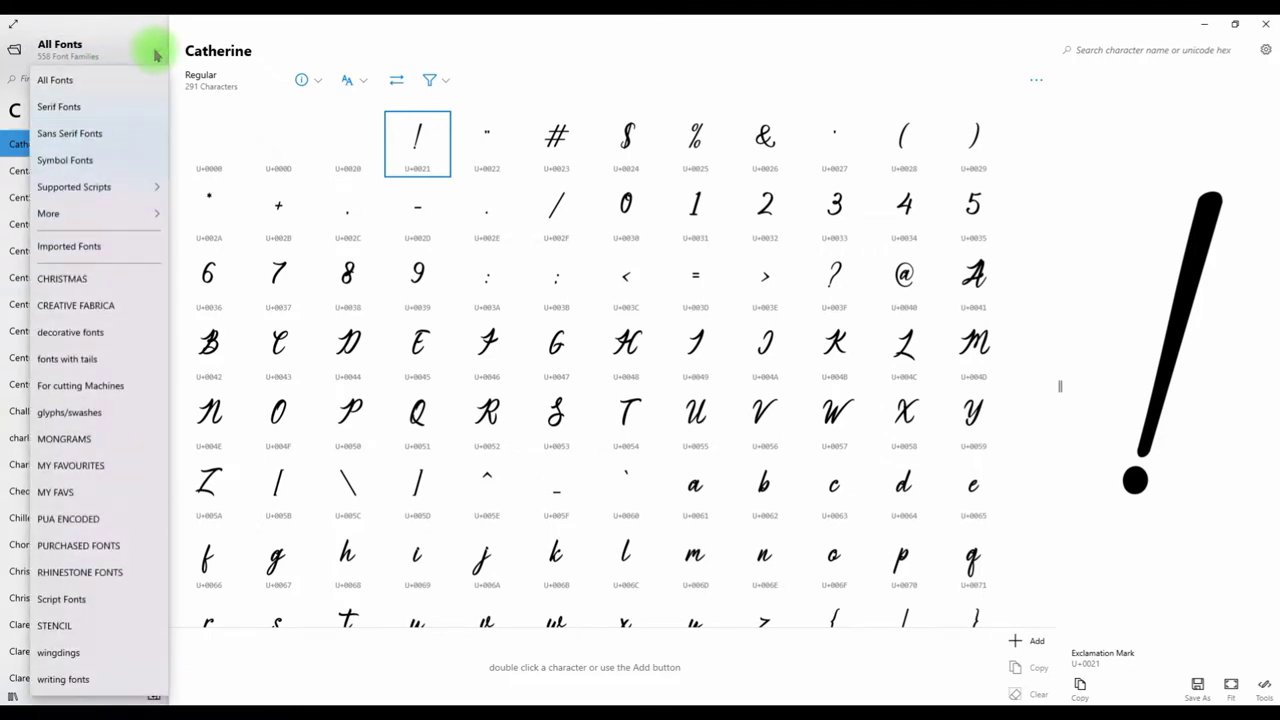
left_click(100, 308)
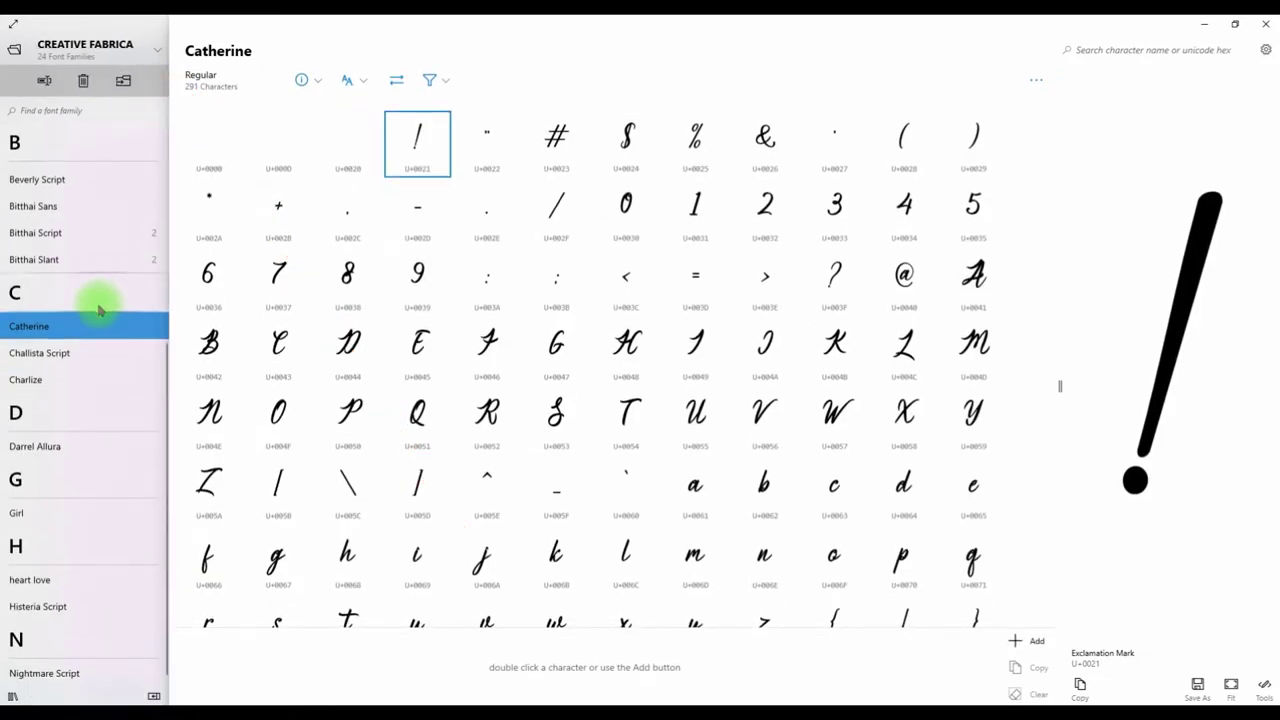
left_click(70, 234)
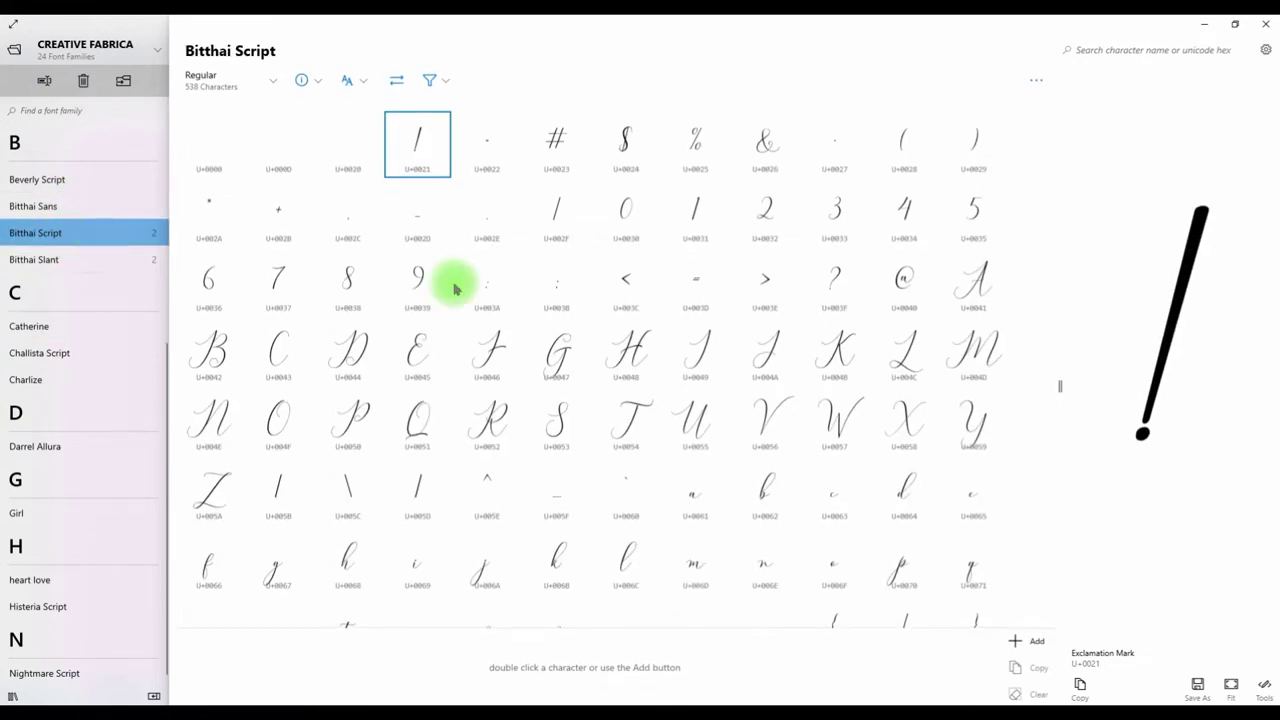
- Examine the Bitthai Script character set, comparing the standard letters with the alternate lowercase glyphs that have swash tails
scroll(600, 320, "down", 3)
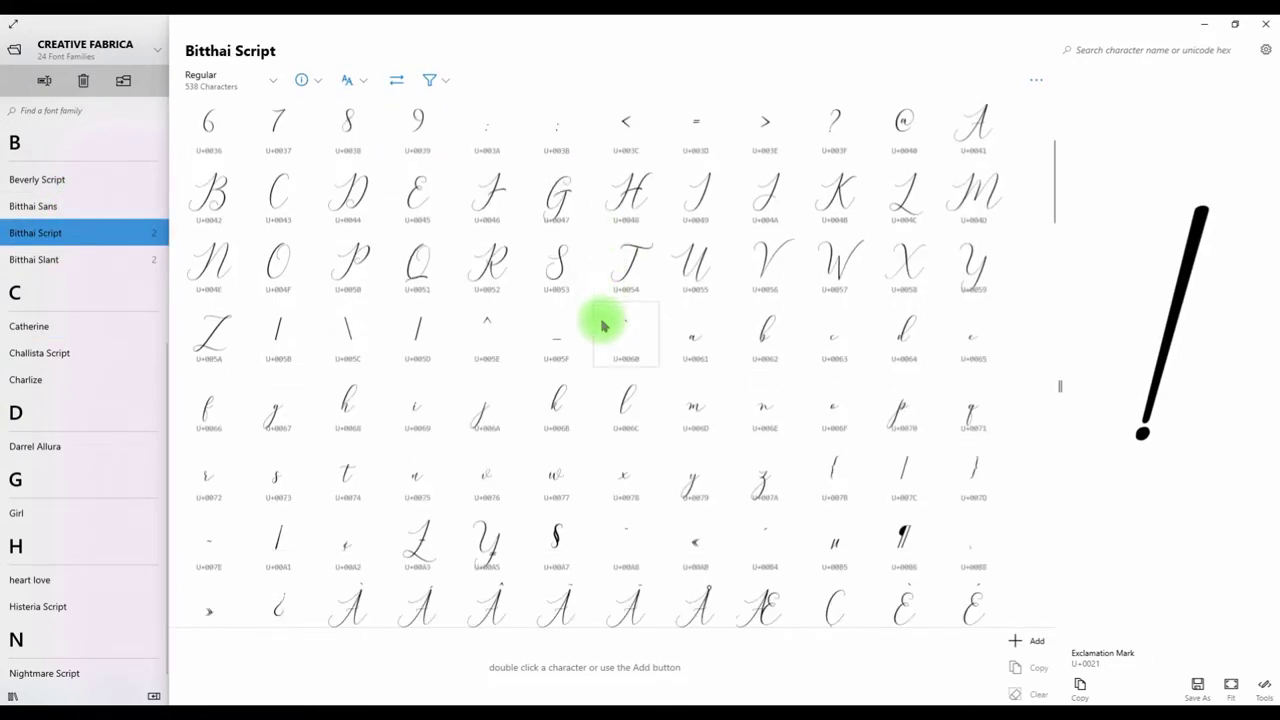
scroll(598, 321, "up", 3)
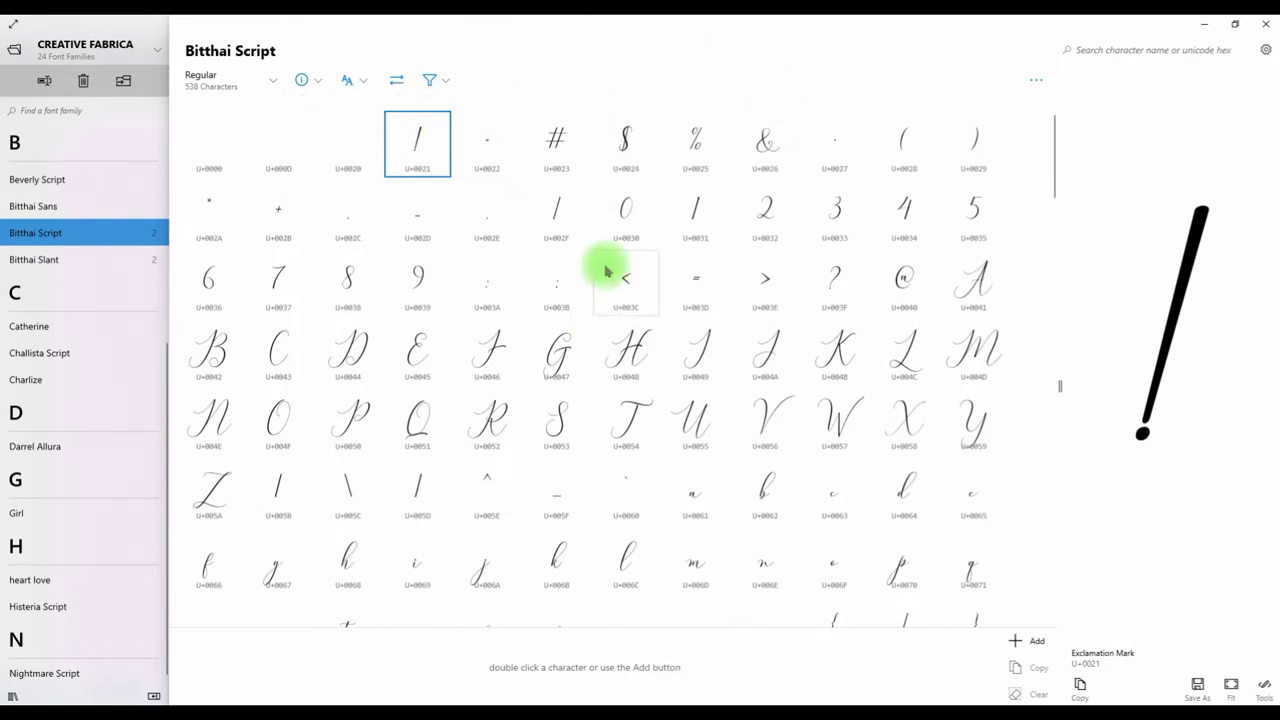
scroll(609, 268, "down", 3)
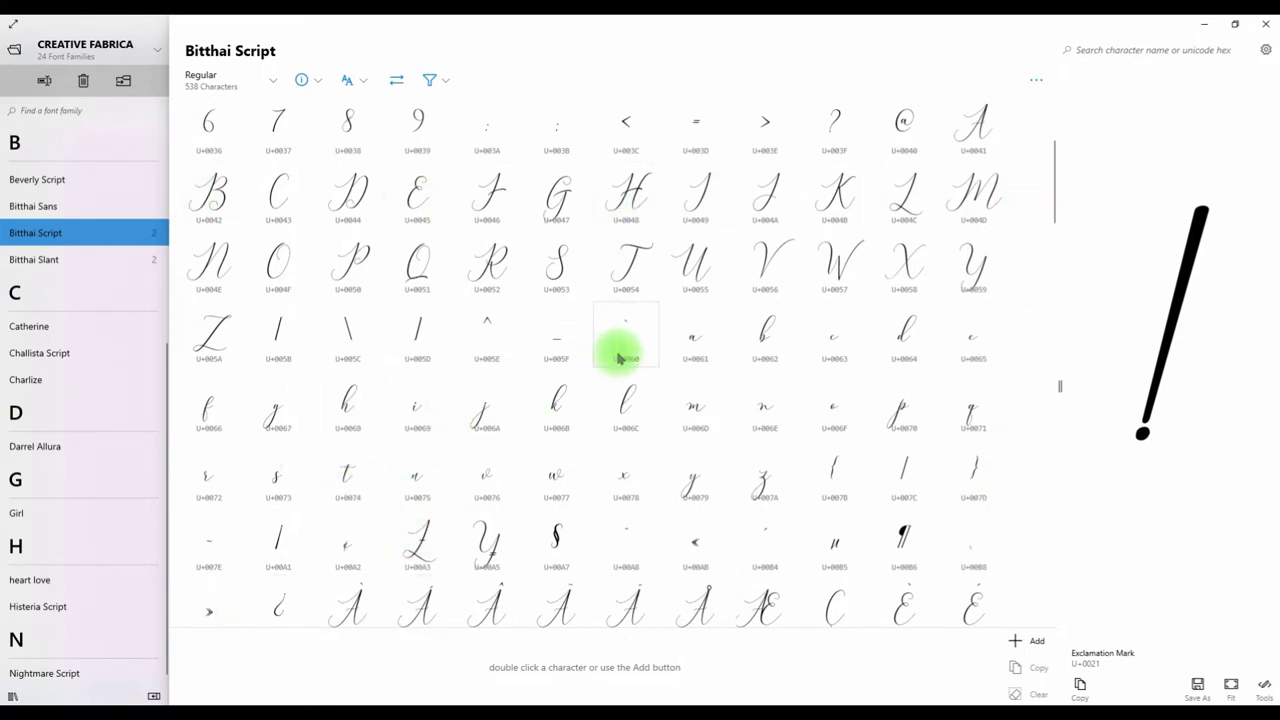
scroll(619, 357, "down", 10)
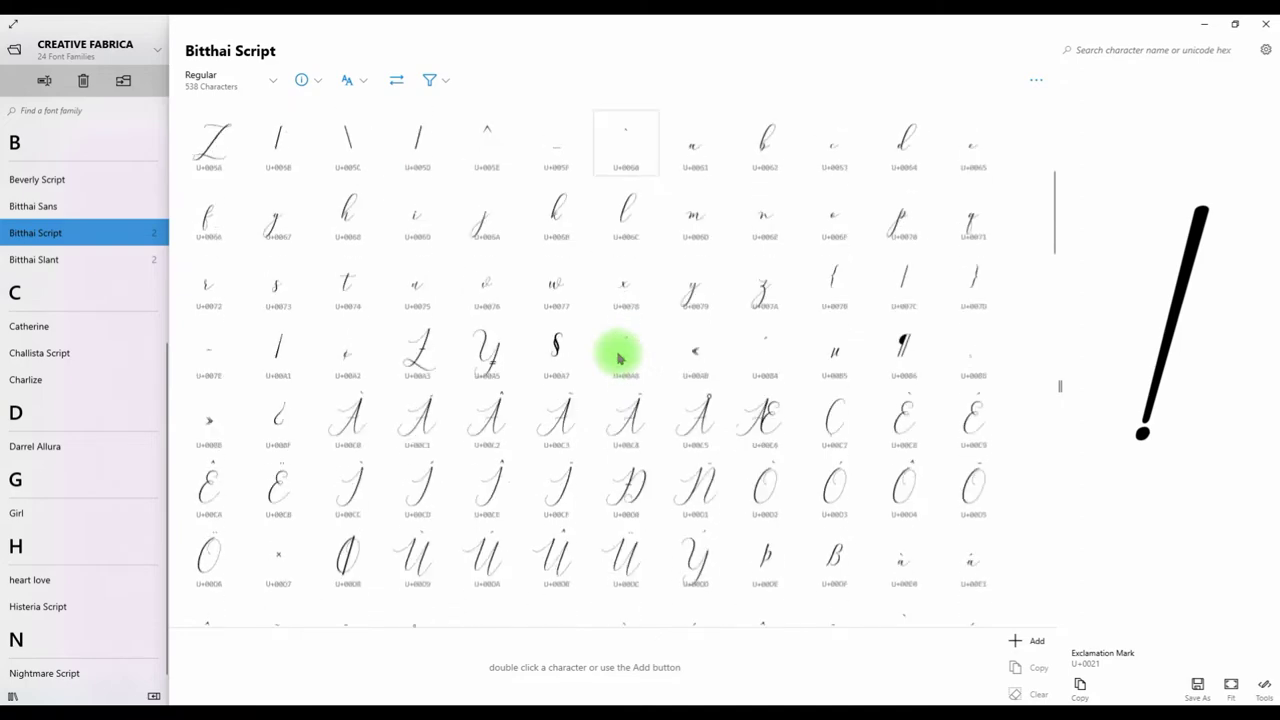
scroll(600, 370, "down", 3)
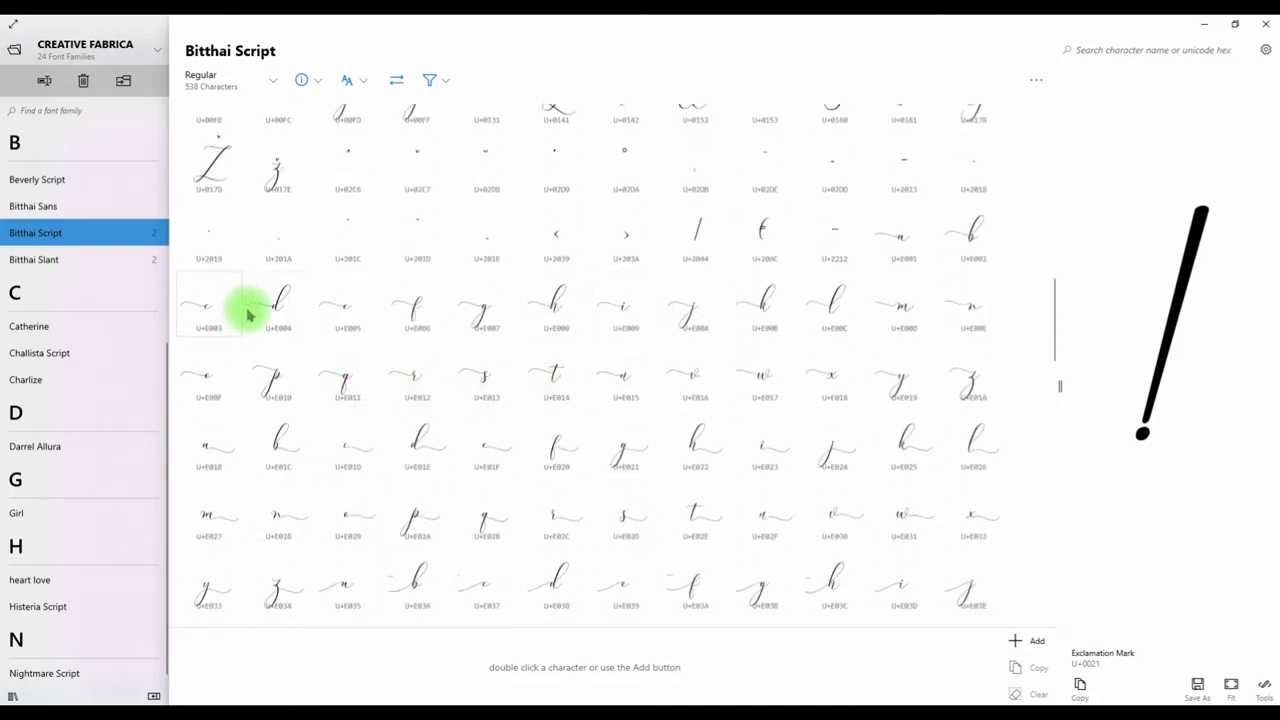
scroll(620, 345, "up", 2)
scroll(627, 360, "up", 10)
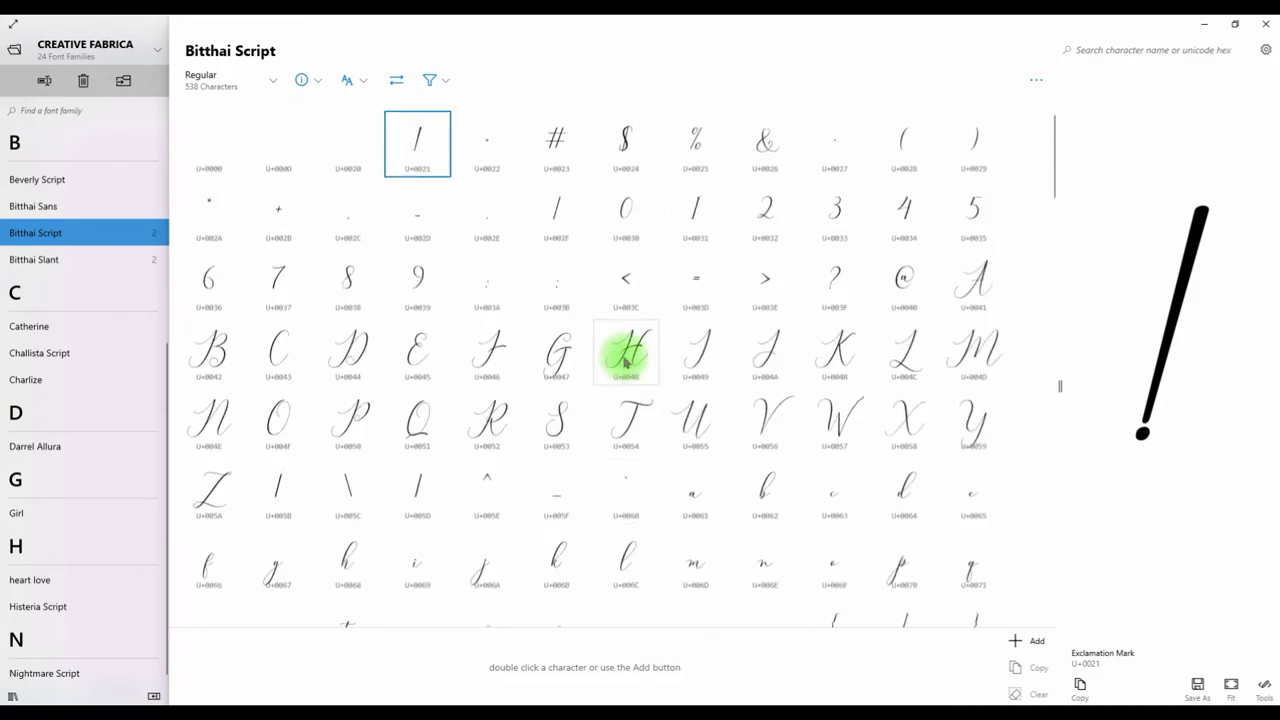
scroll(624, 362, "down", 5)
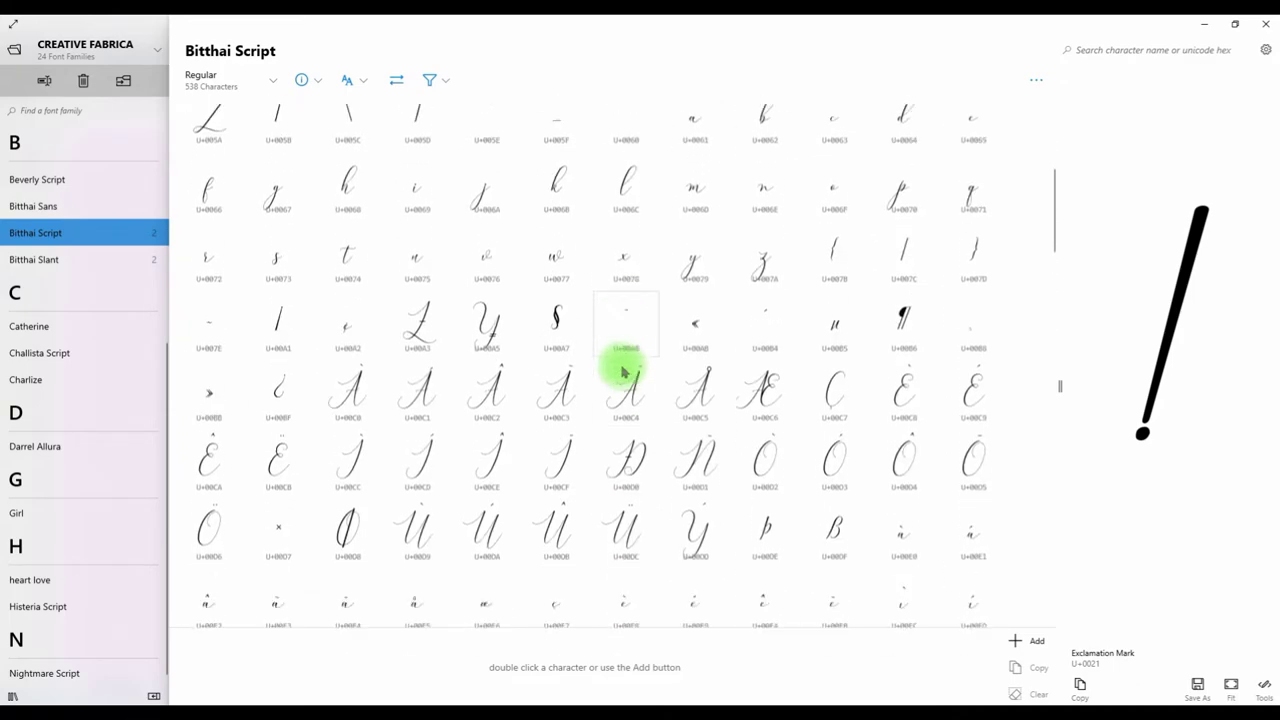
scroll(622, 368, "up", 5)
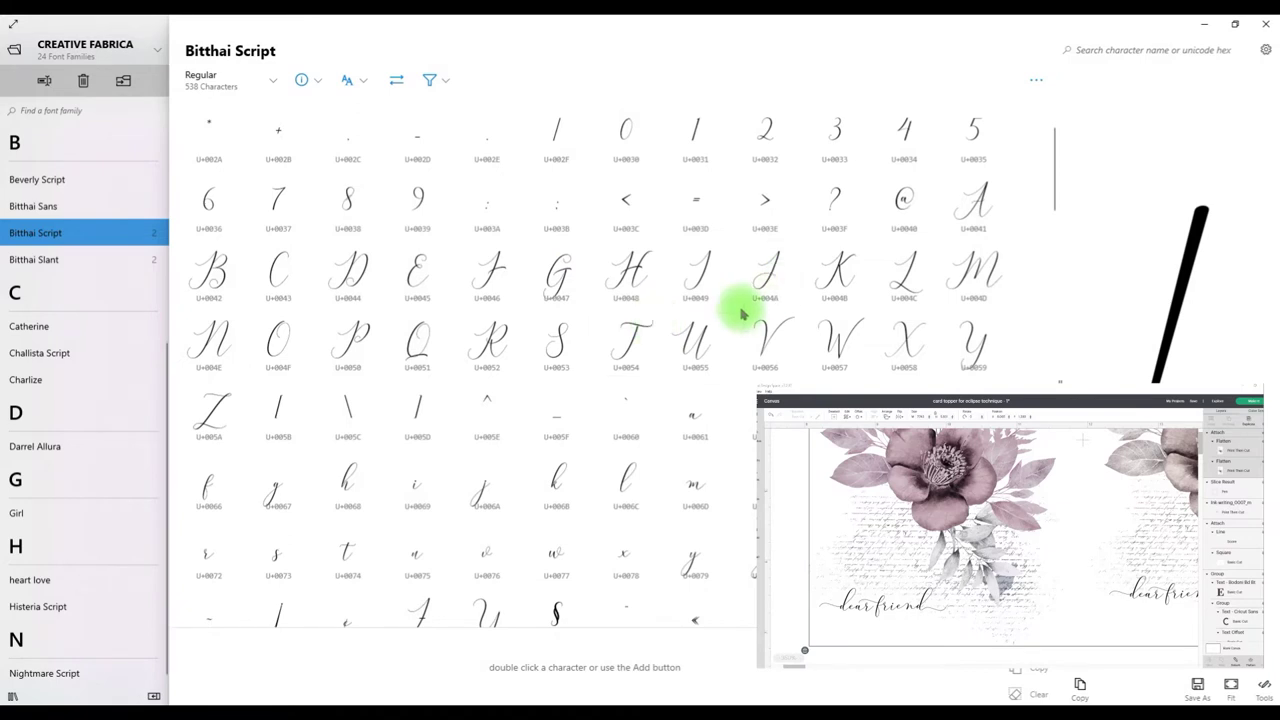
- Add the plain Bitthai Script letters e, a and r to the composed text for the middle of "dear"
left_click(249, 674)
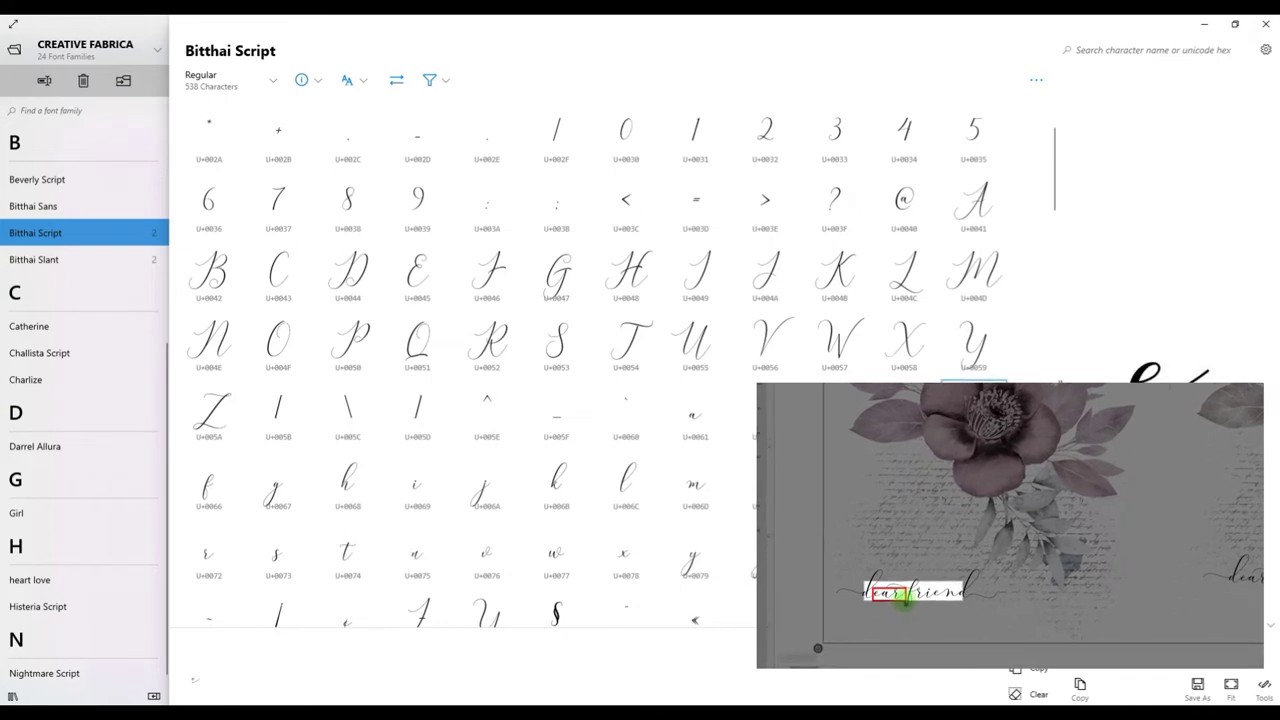
left_click(698, 411)
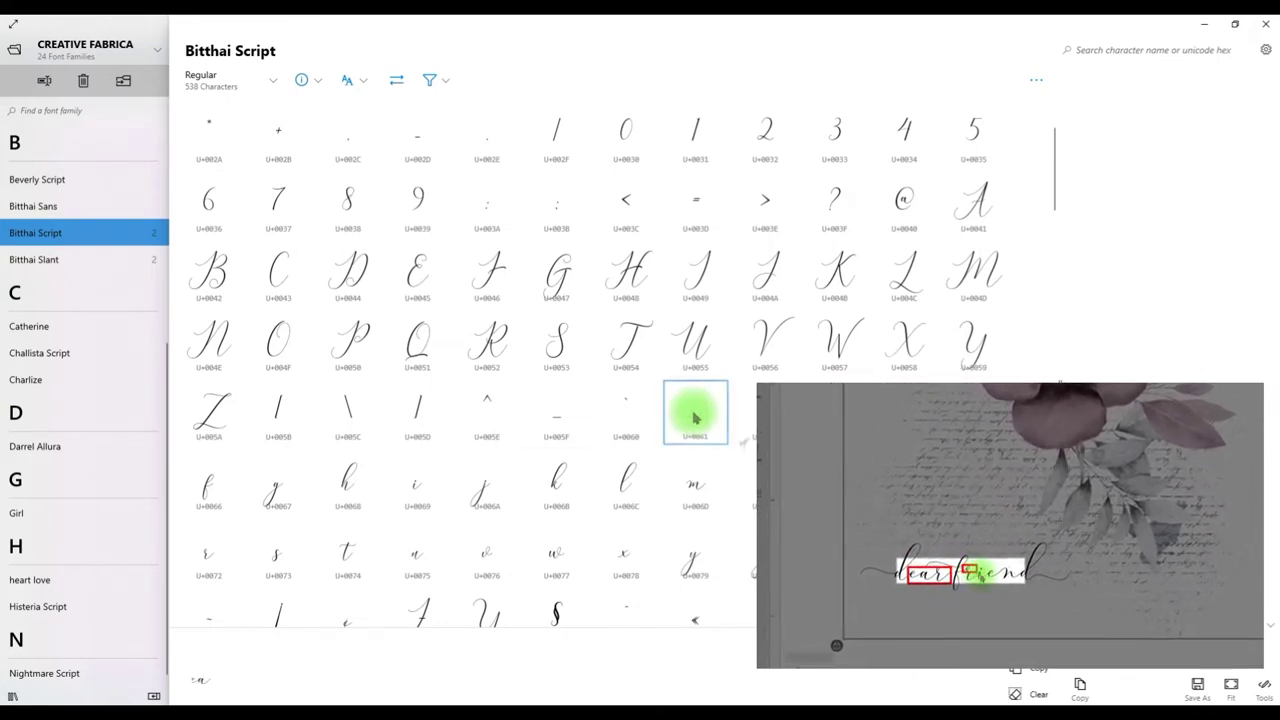
double_click(218, 560)
- Leave a space after "ear" and add the plain letters r, i, e and n to the composed text
left_click(238, 680)
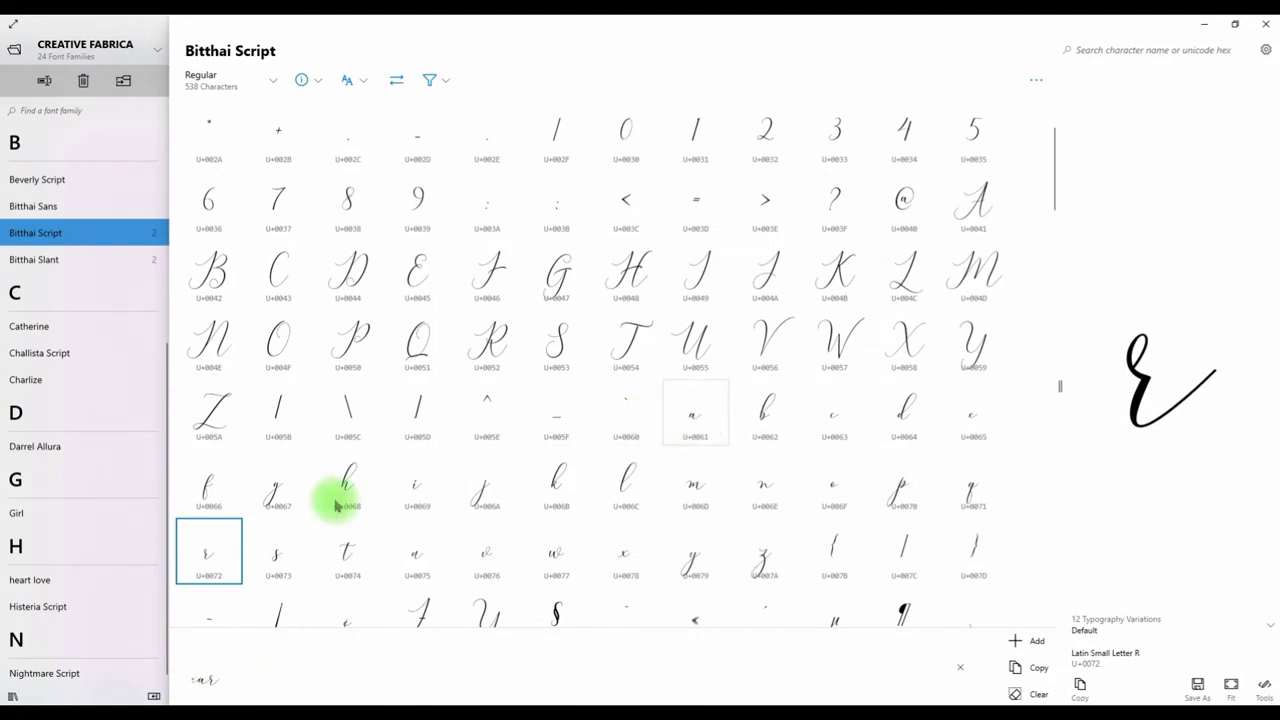
double_click(207, 558)
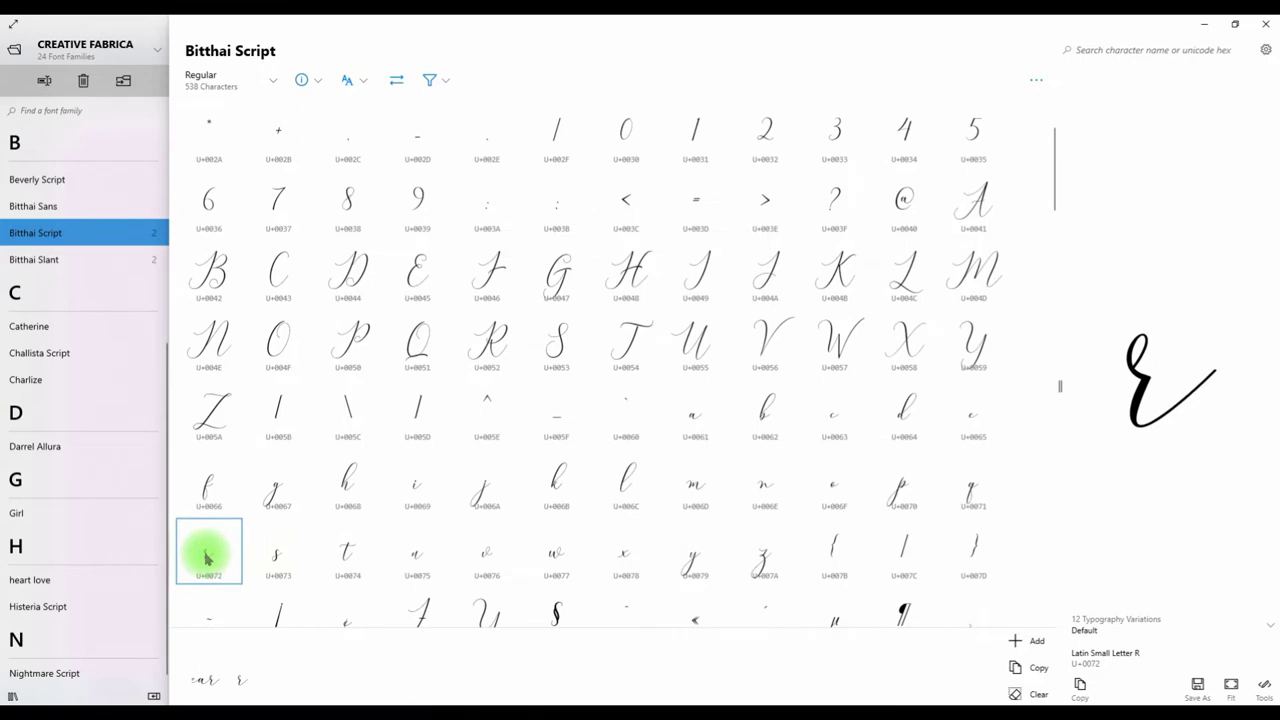
double_click(421, 508)
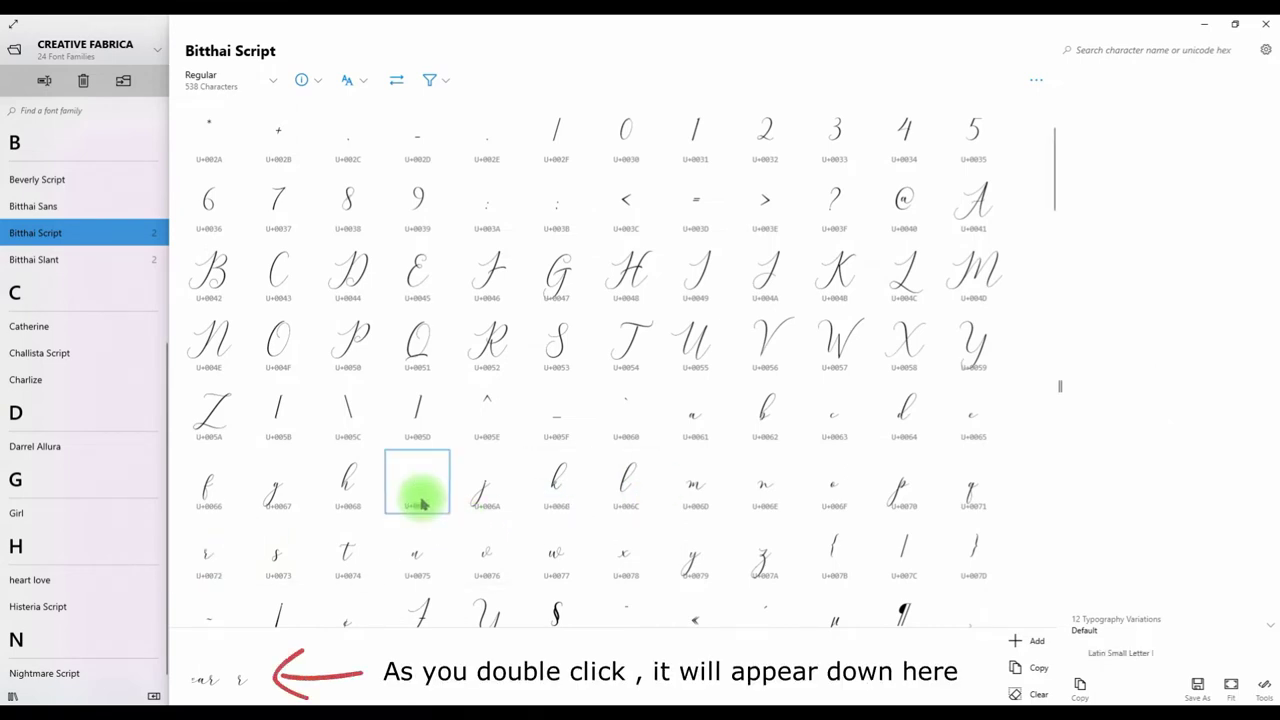
double_click(967, 418)
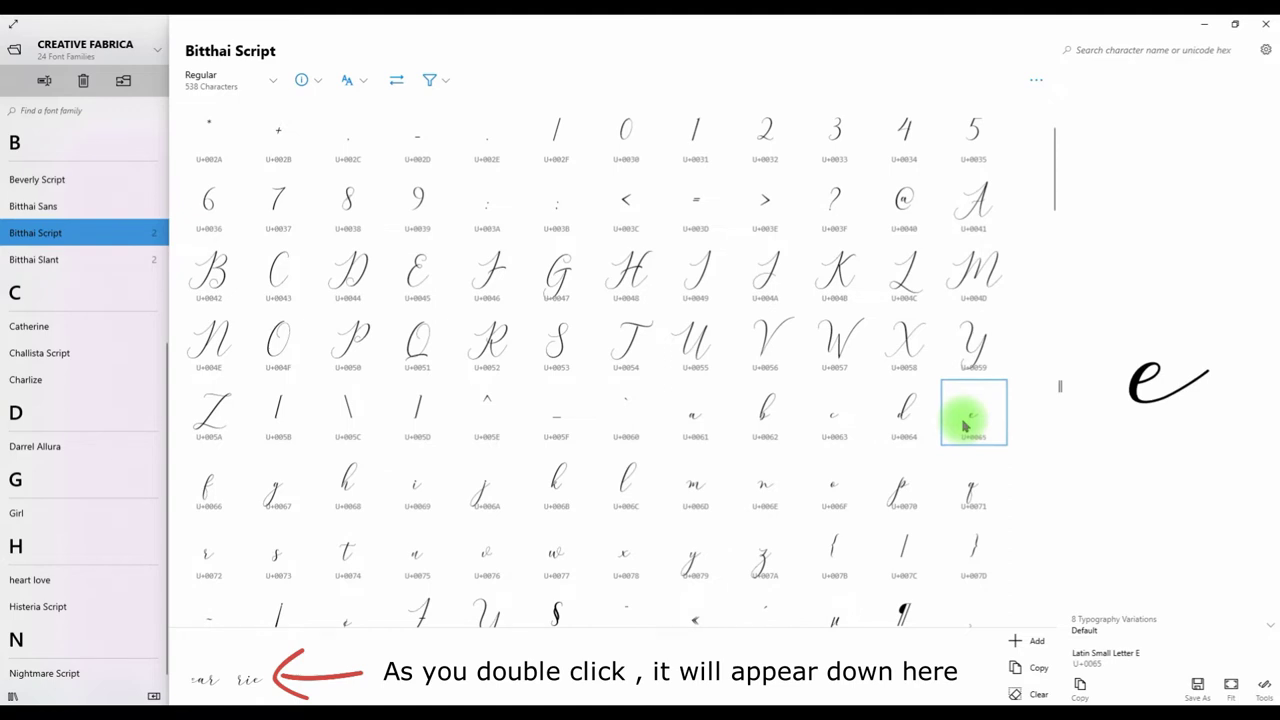
double_click(762, 488)
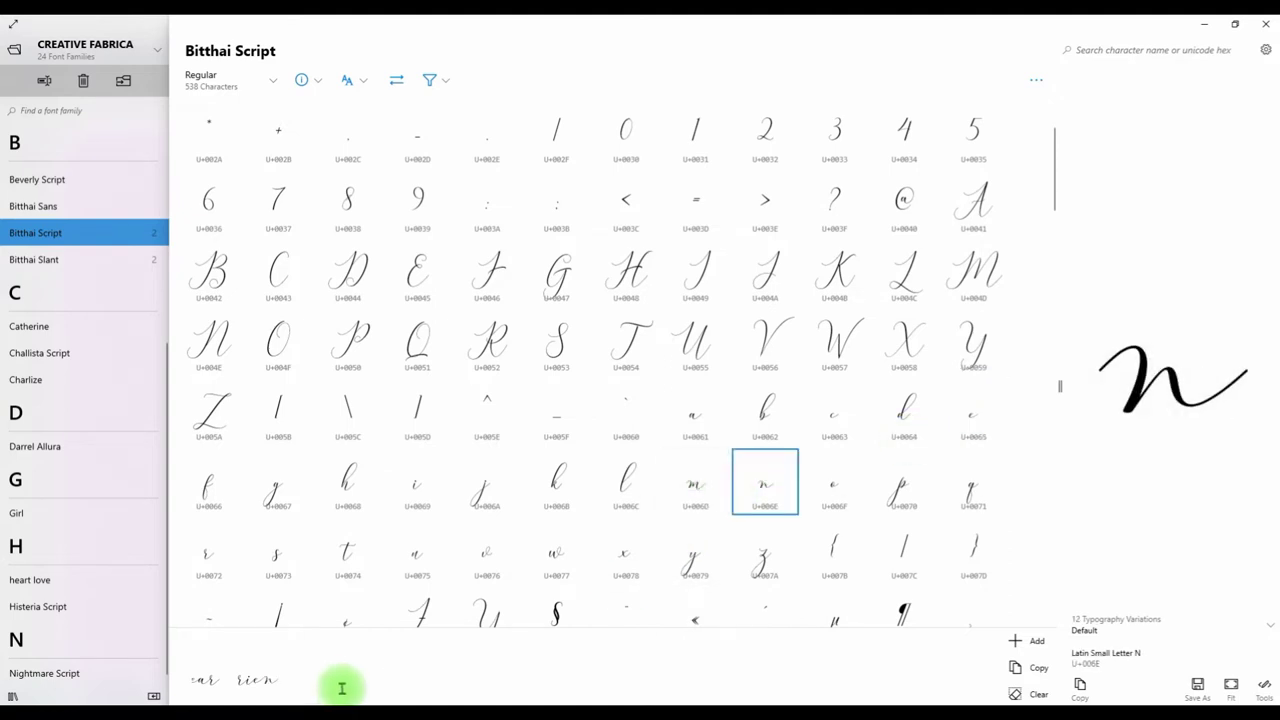
- Insert the lowercase d with the leading swash (U+E004) before "ear" in the composed text
left_click(205, 683)
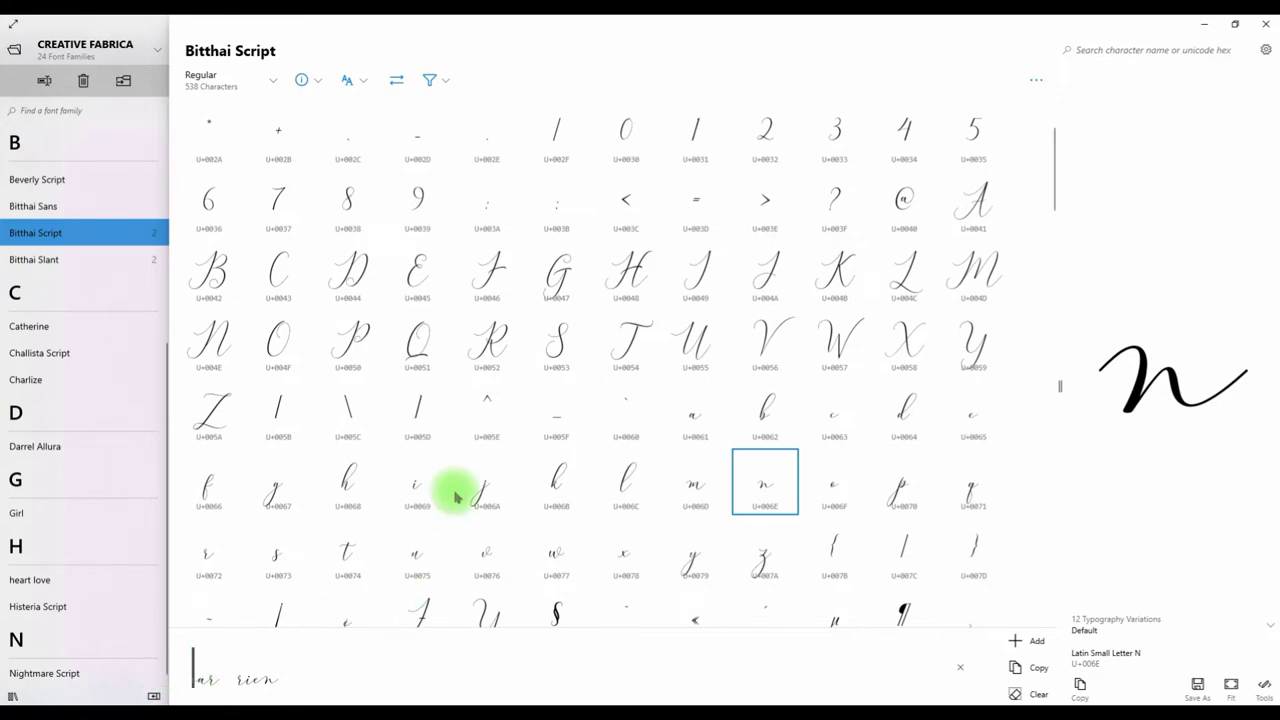
scroll(453, 494, "down", 1)
scroll(453, 494, "down", 5)
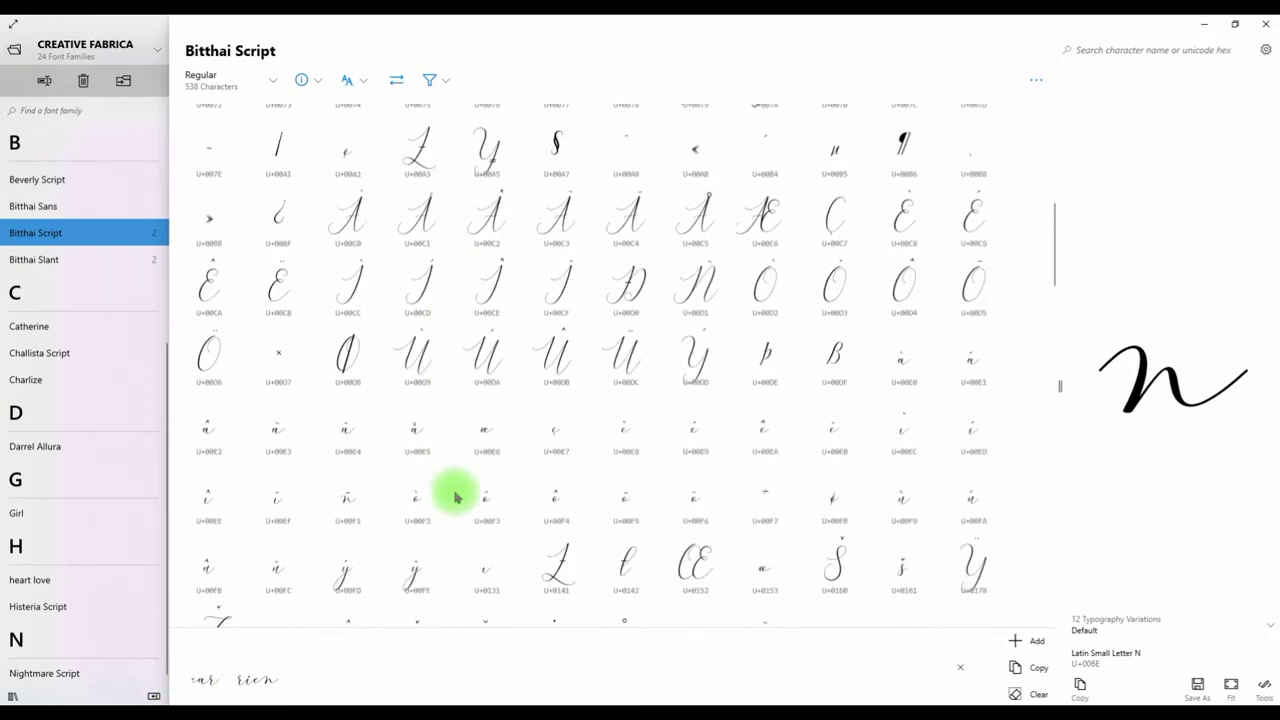
scroll(455, 492, "down", 3)
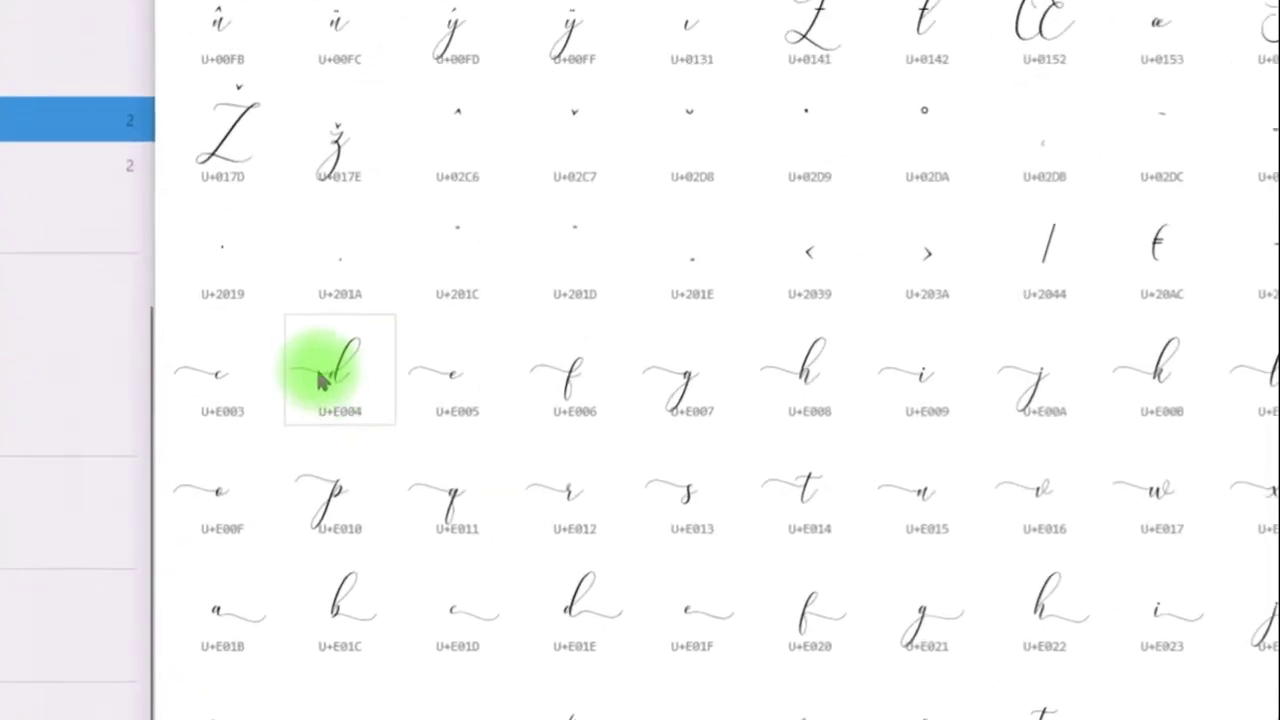
left_click(400, 378)
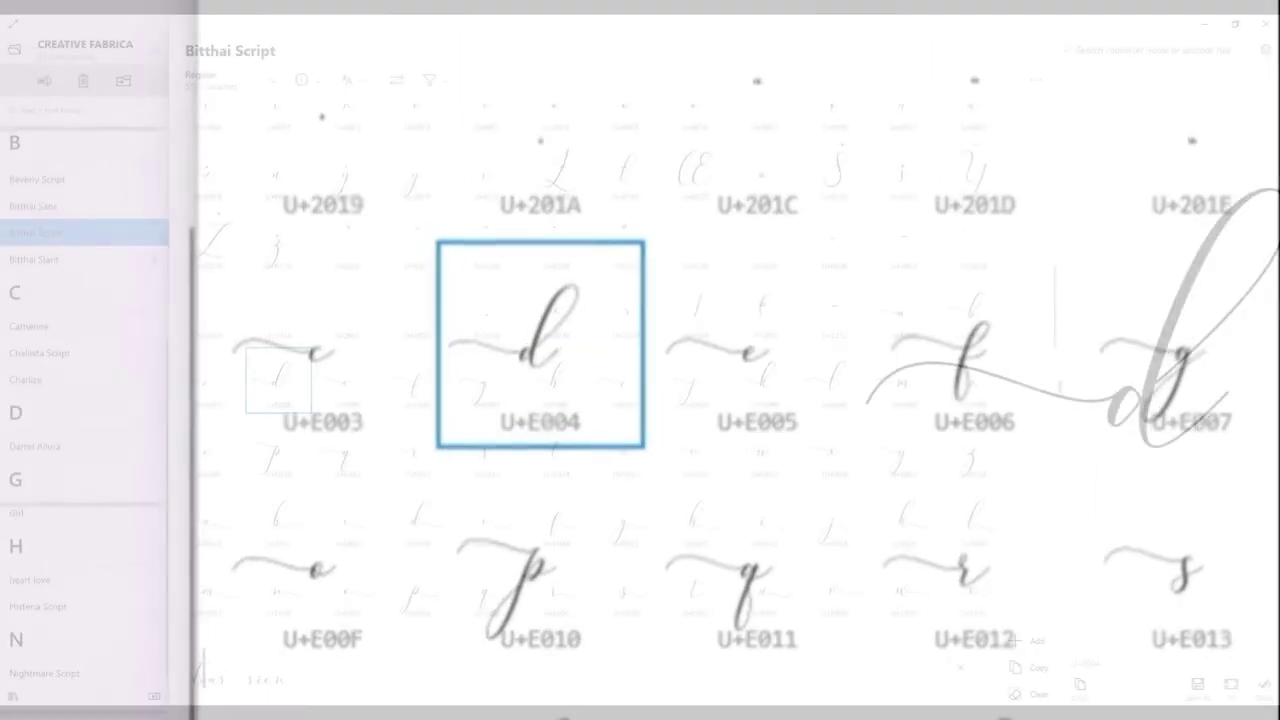
- Insert the leading-swash f (U+E006) before "rien" and finish the word with the trailing-swash d (U+E01E)
left_click(246, 678)
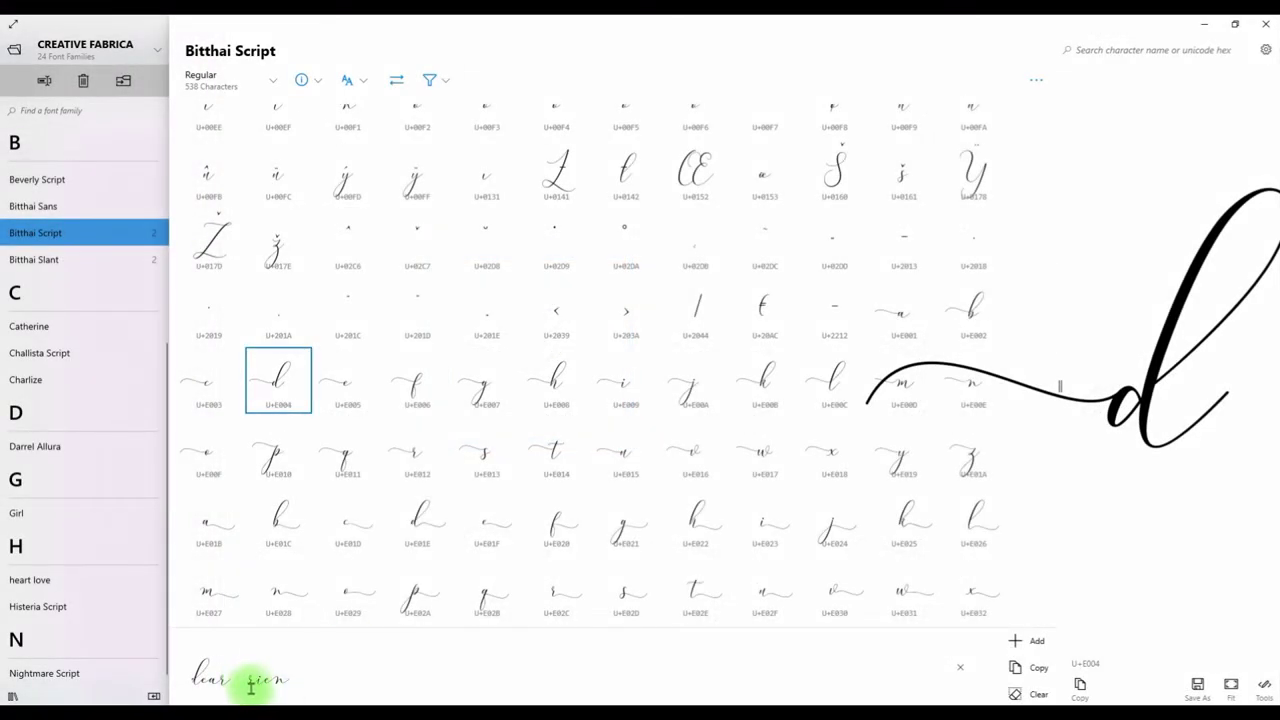
left_click(421, 397)
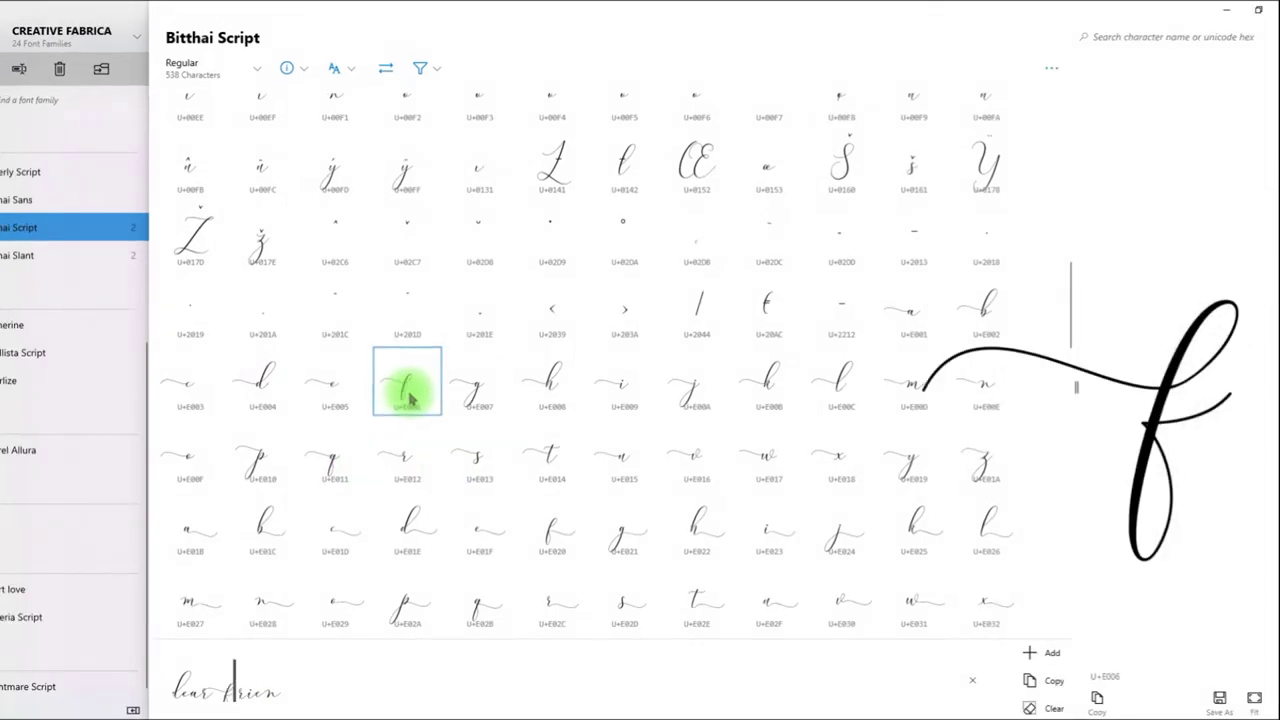
left_click(282, 688)
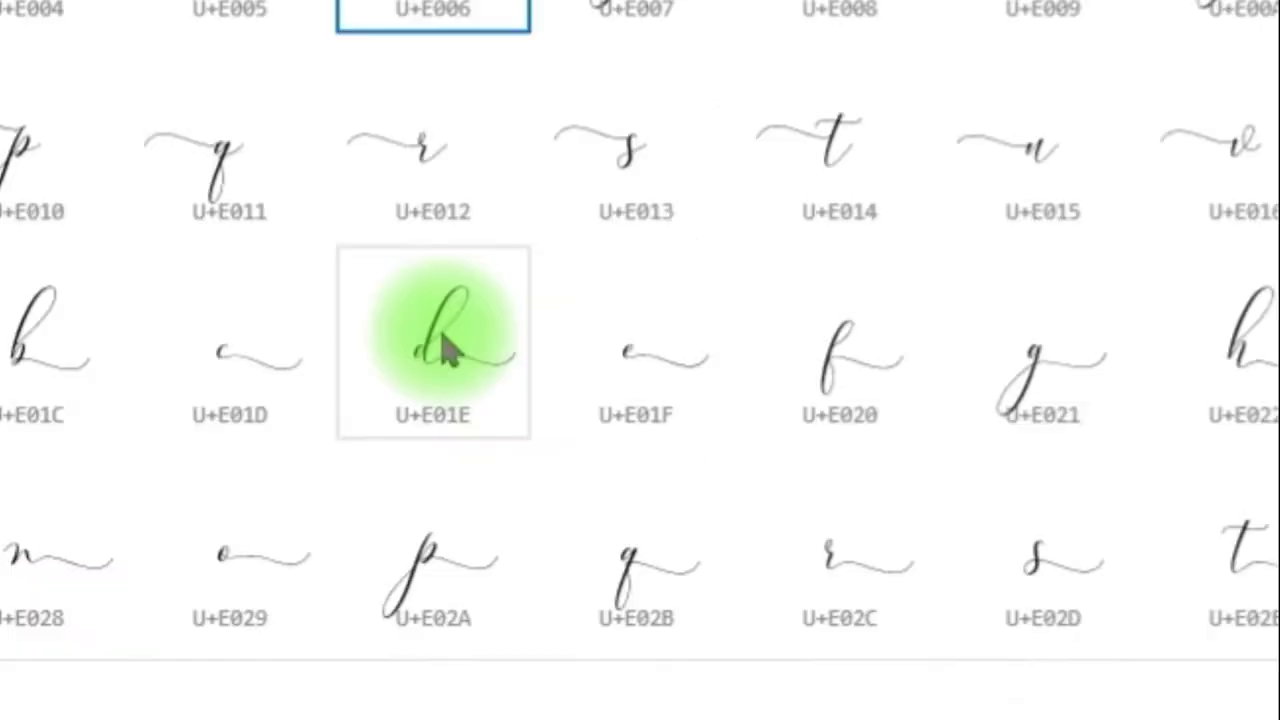
left_click(447, 348)
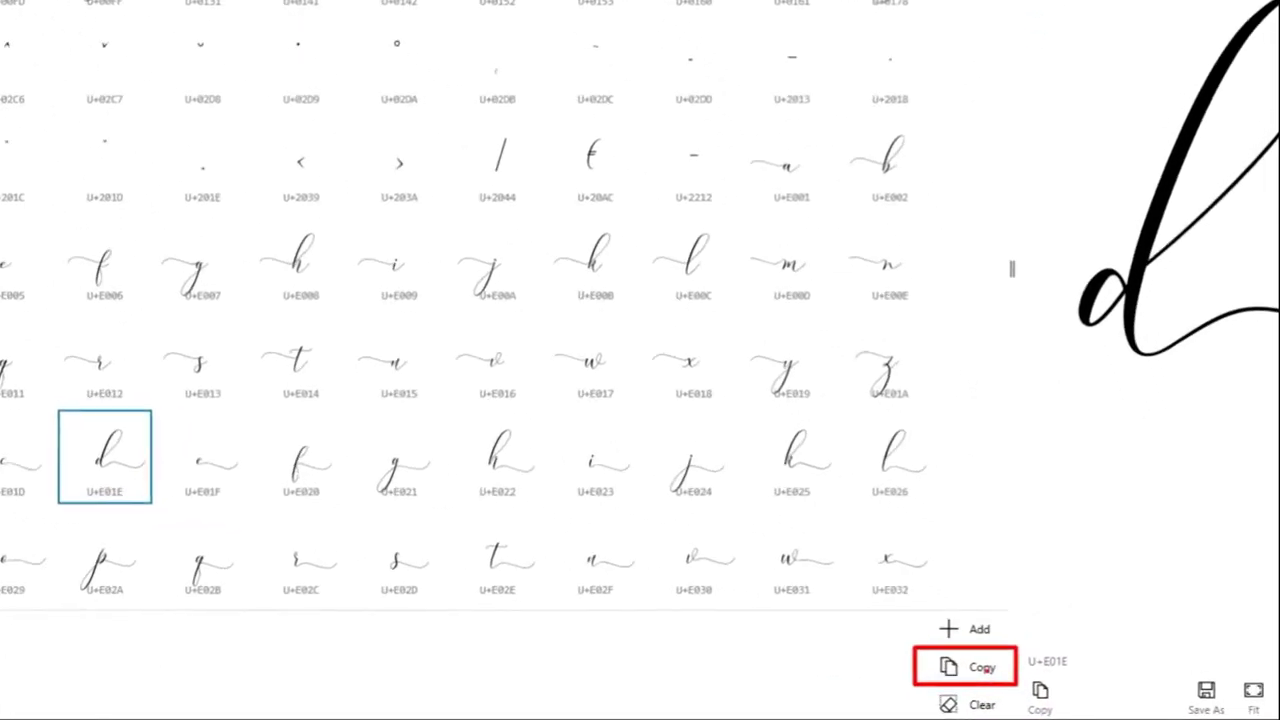
- Copy the composed "dear friend" text and switch back to Cricut Design Space
left_click(790, 635)
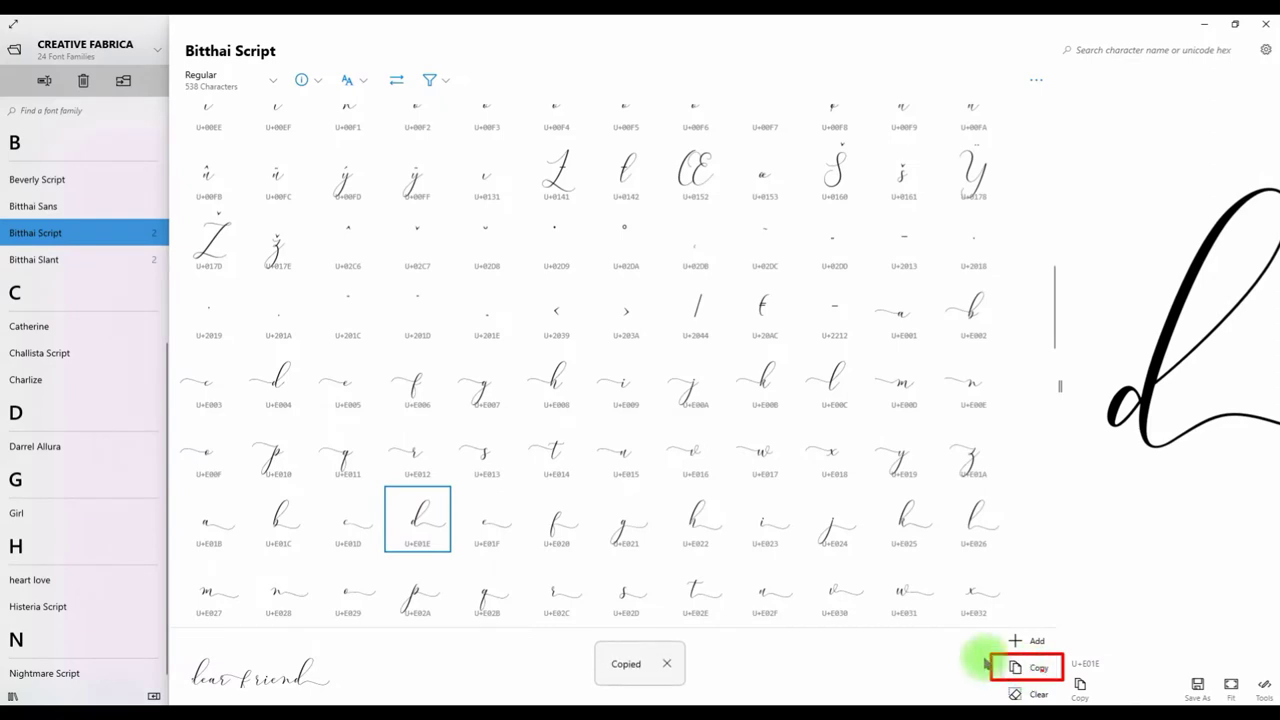
left_click(666, 664)
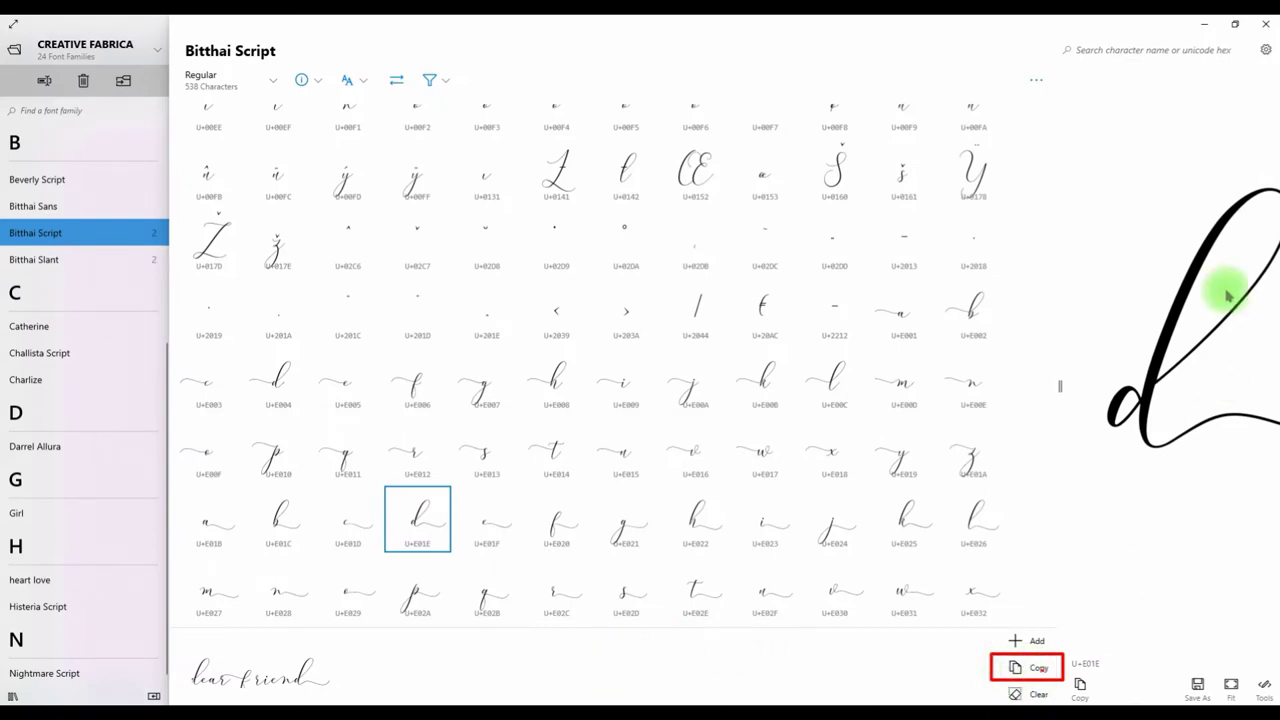
left_click(1205, 24)
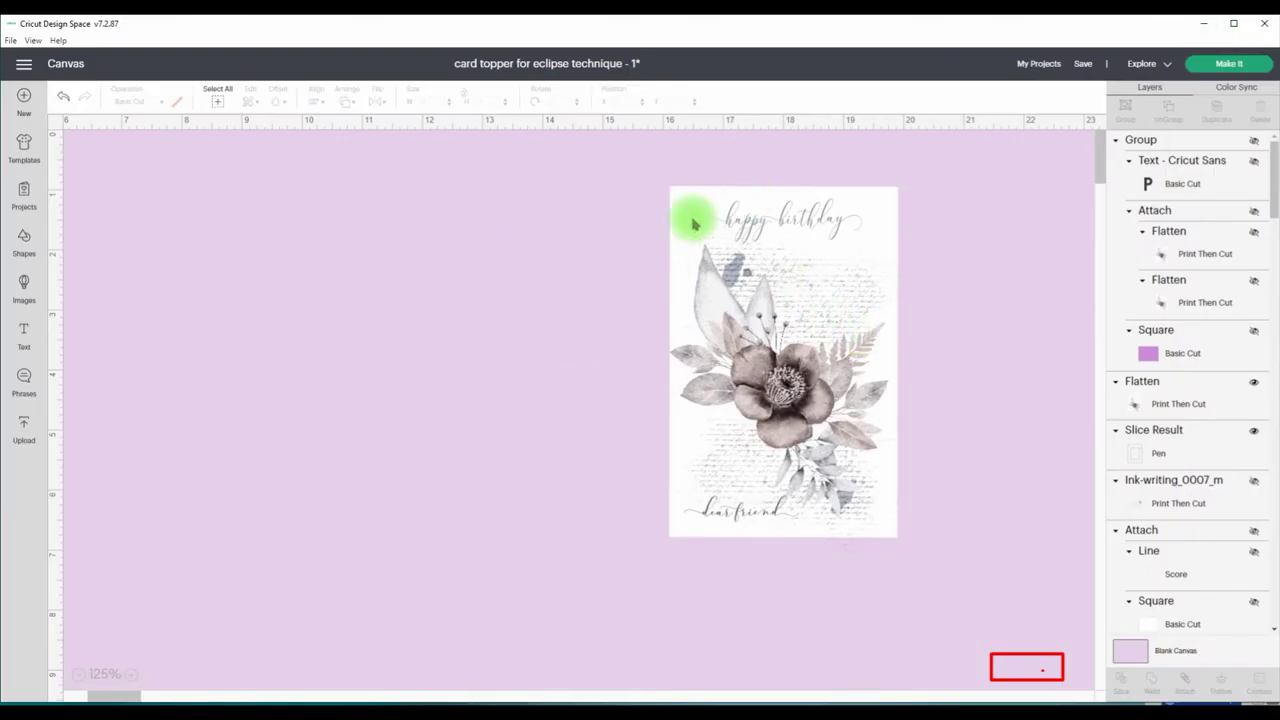
- Add a text object to the canvas, search the fonts for "bitthai" and choose Bitthai Script
left_click(26, 336)
left_click(125, 211)
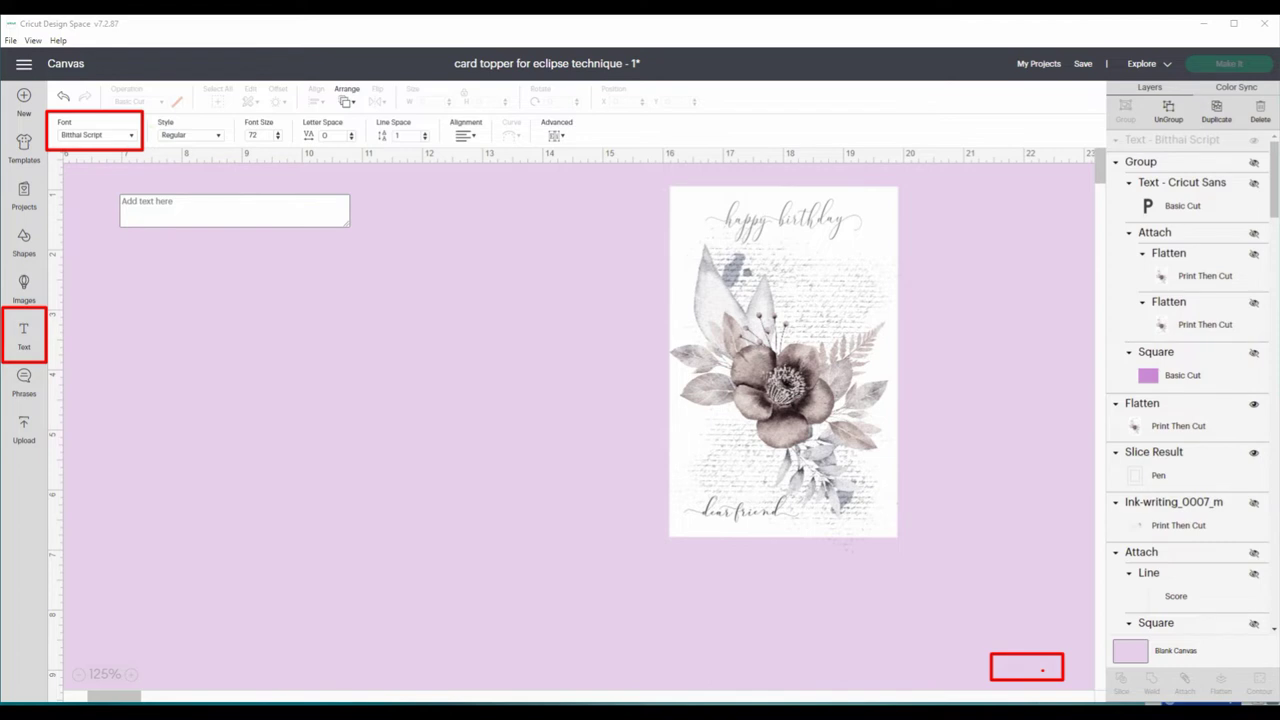
left_click(131, 139)
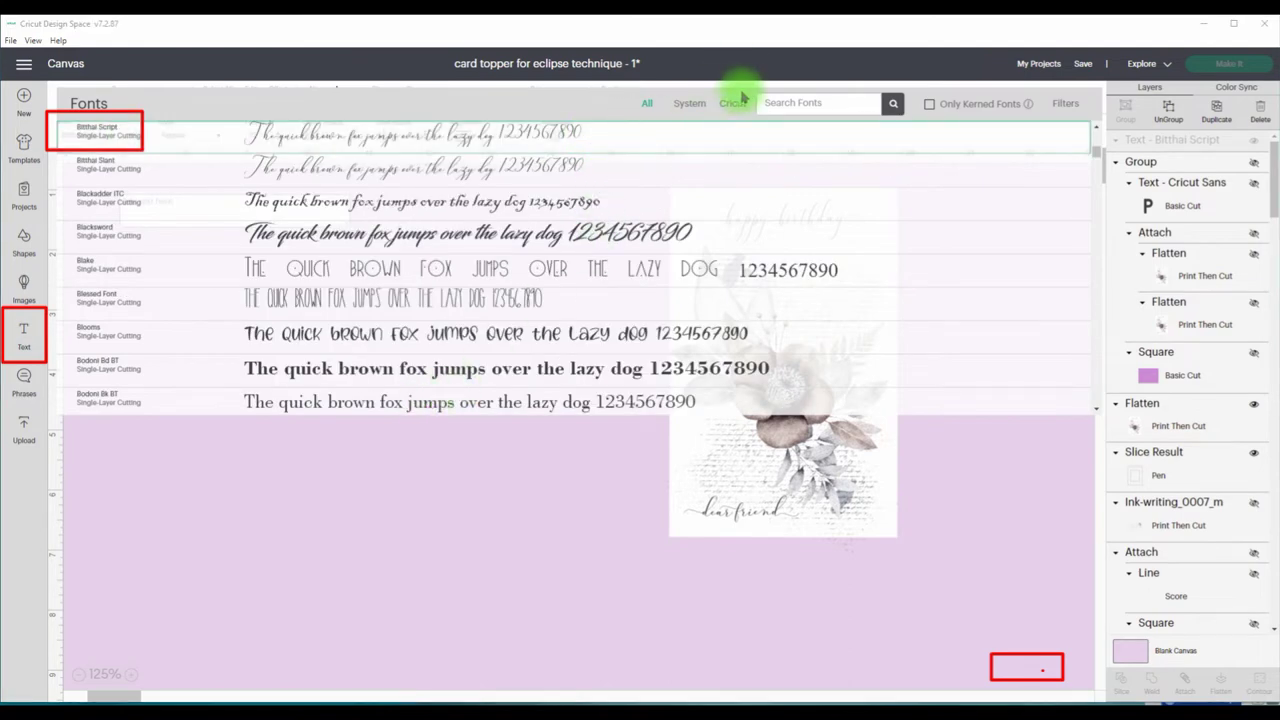
left_click(831, 104)
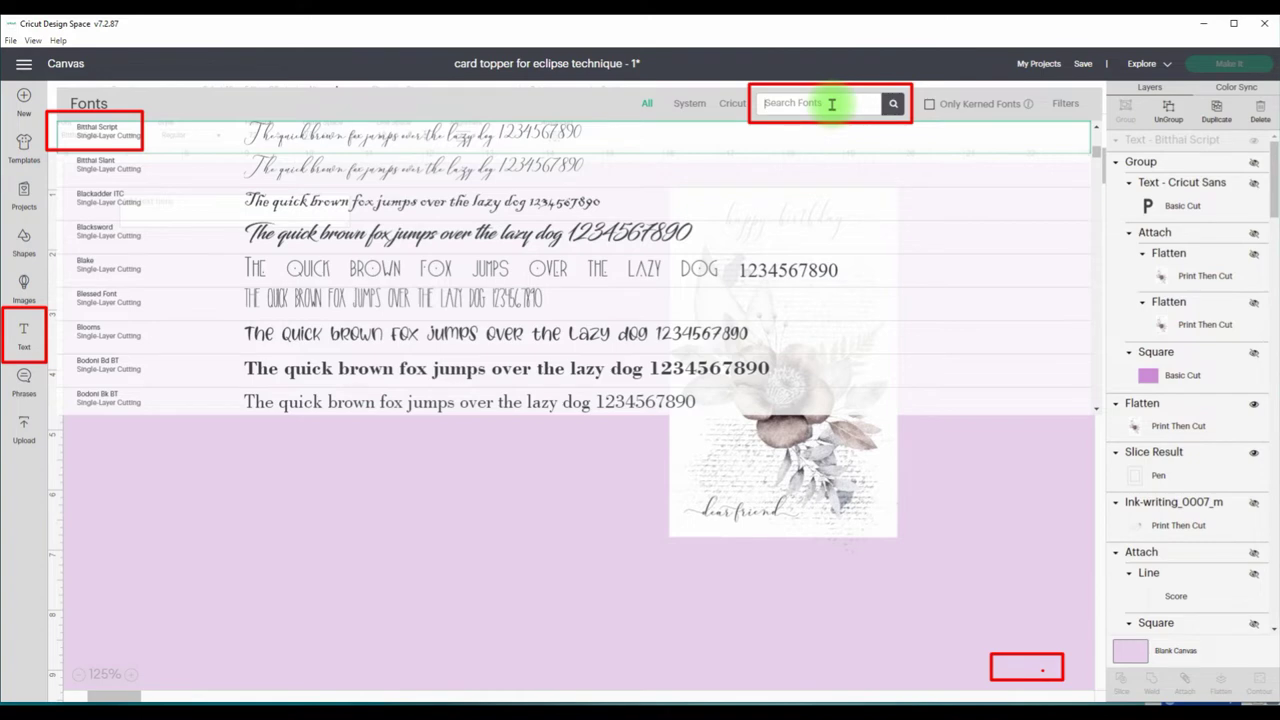
type("bitthai")
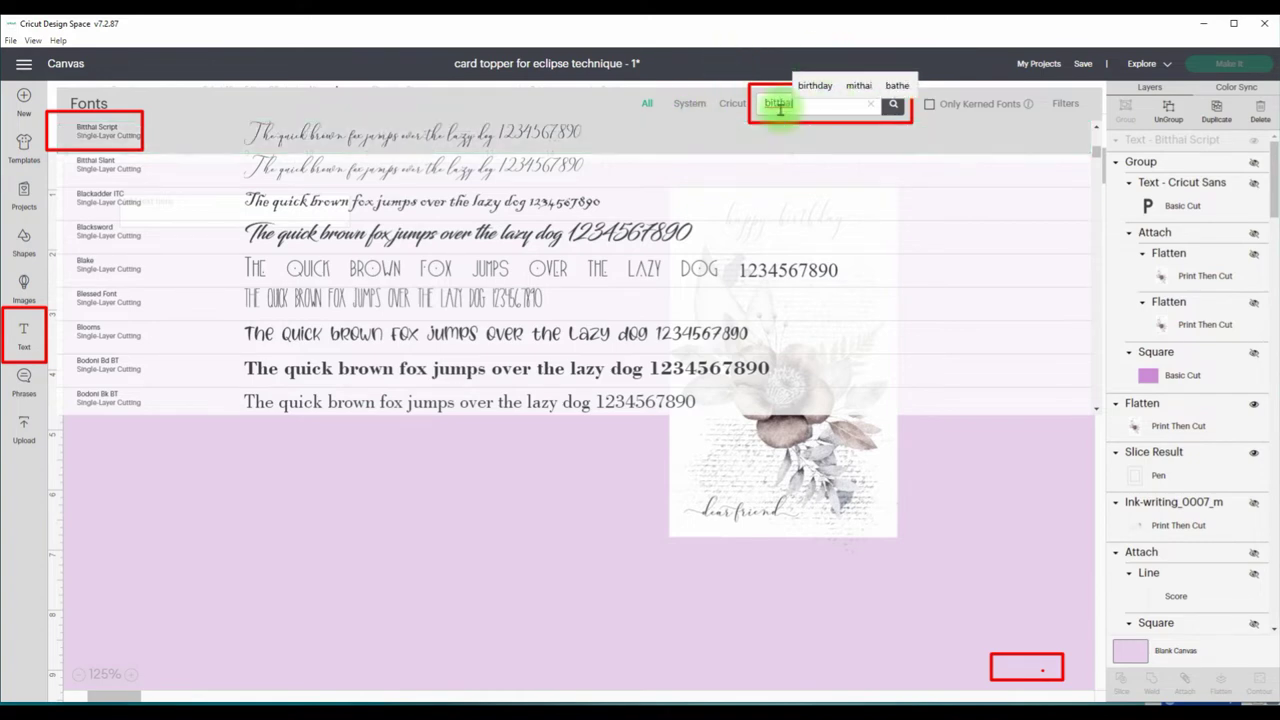
left_click(893, 108)
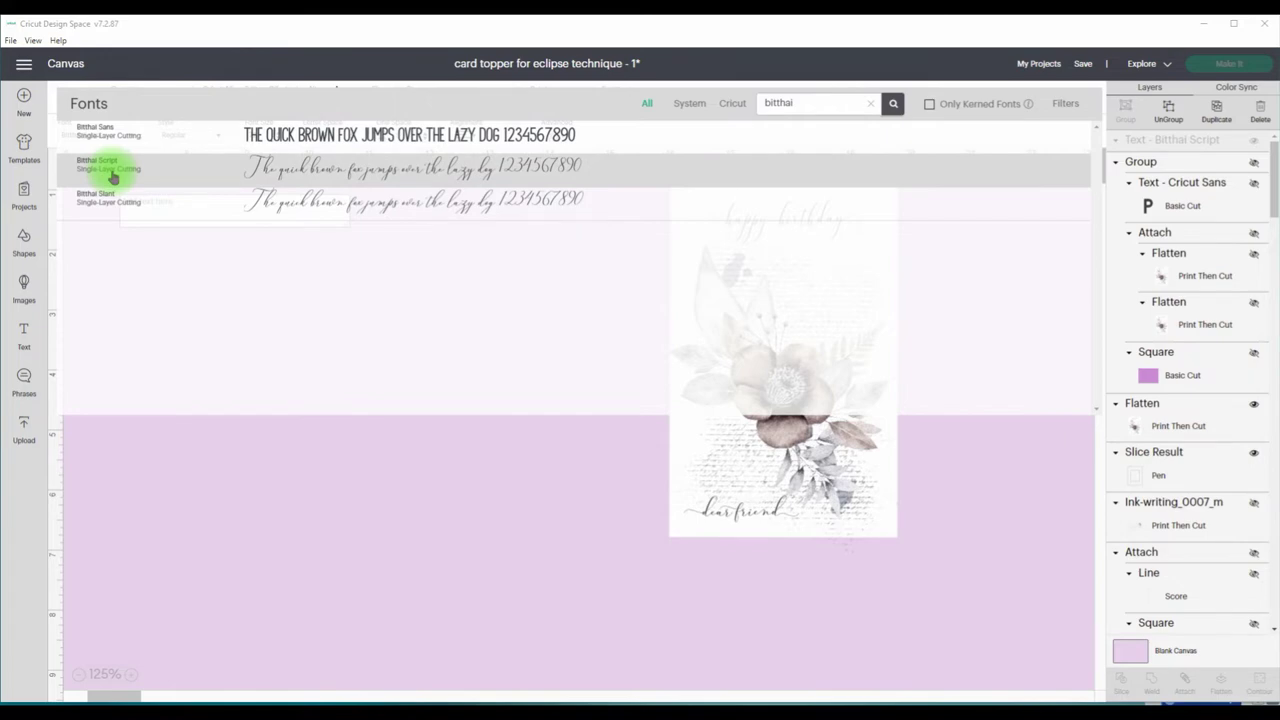
left_click(85, 165)
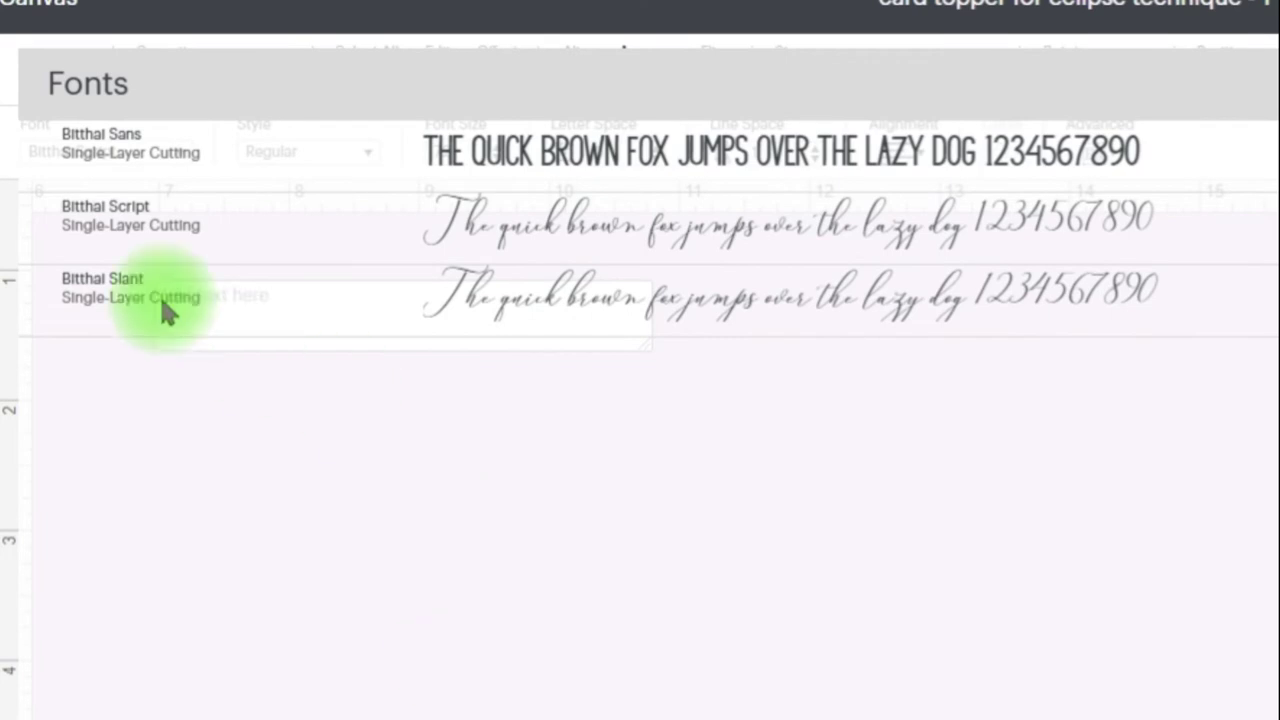
mouse_move(12, 190)
left_mouse_down()
mouse_move(349, 263)
mouse_move(1074, 246)
mouse_move(1211, 263)
mouse_move(1215, 285)
left_mouse_up()
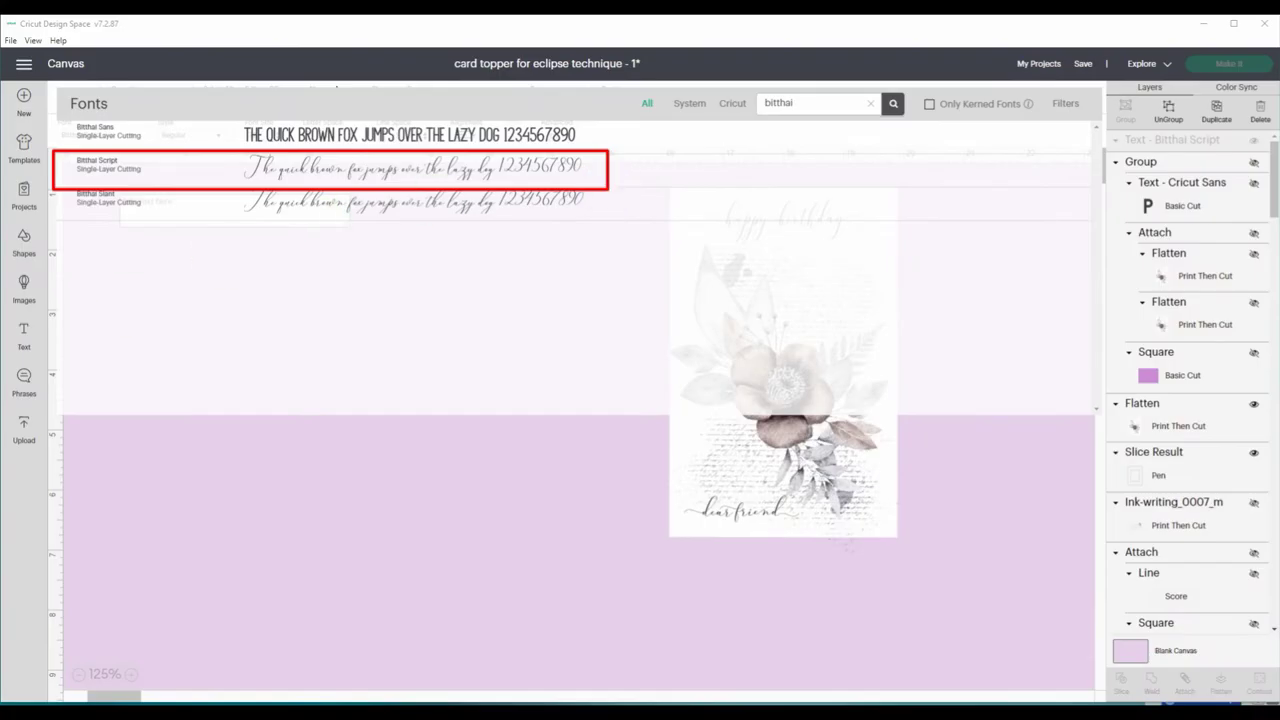
left_click(110, 165)
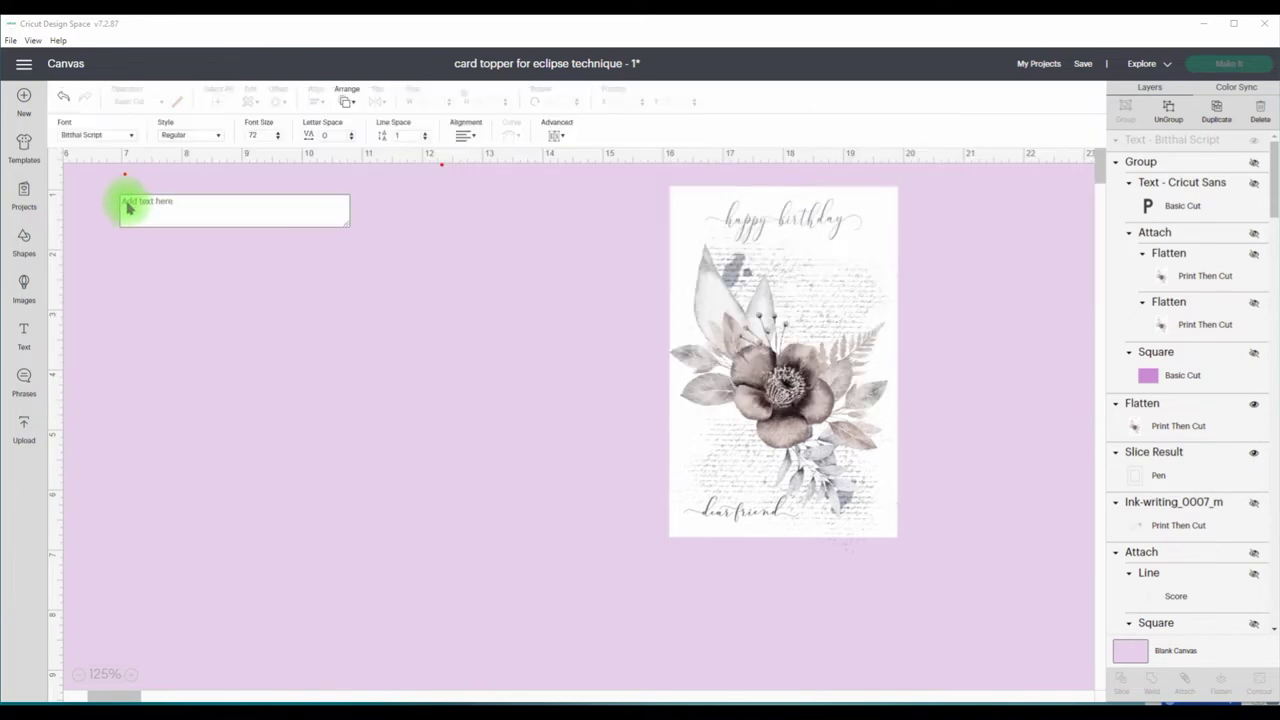
- Paste the copied "dear friend" glyphs into the new text object
left_click_drag(110, 193, 374, 234)
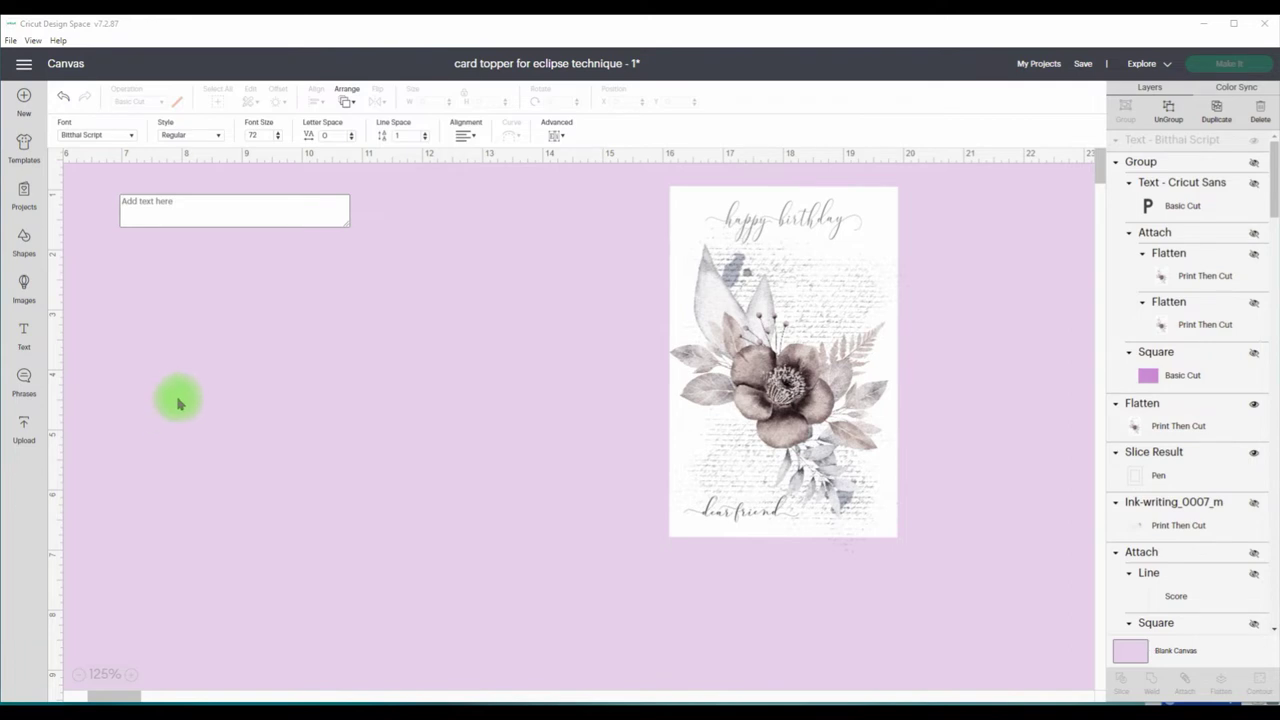
left_click_drag(158, 294, 355, 393)
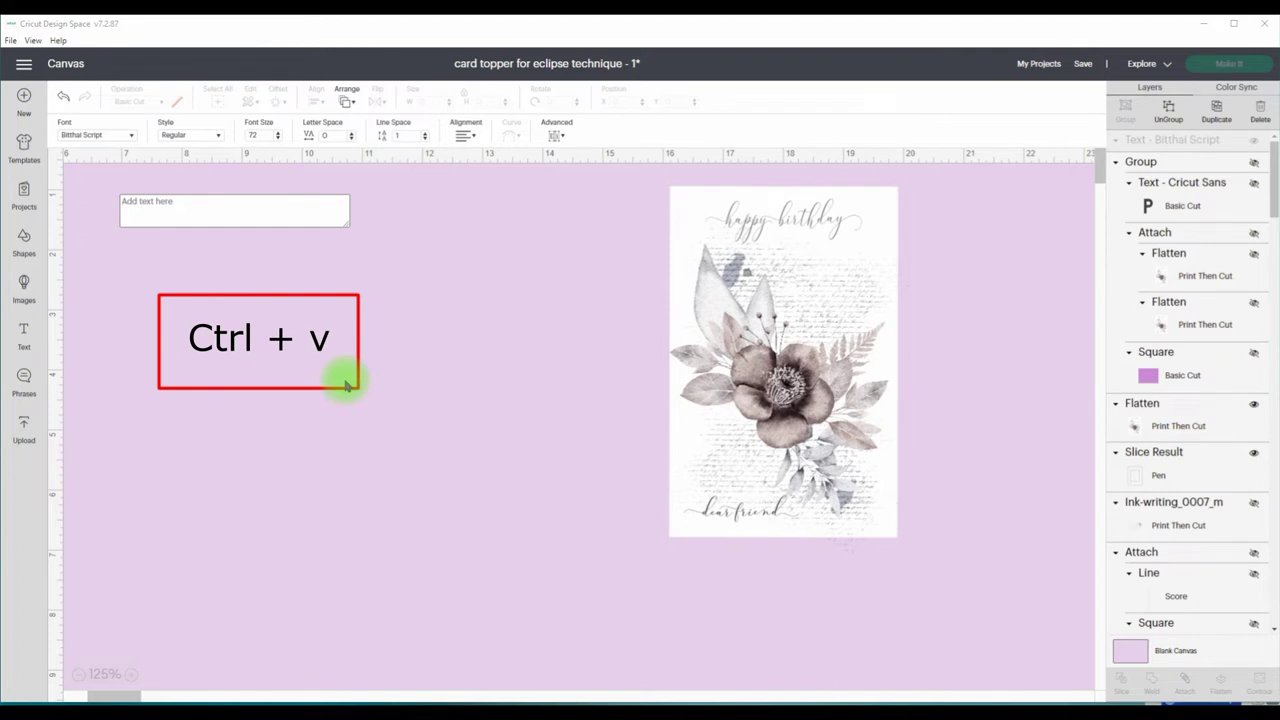
key("ctrl+v")
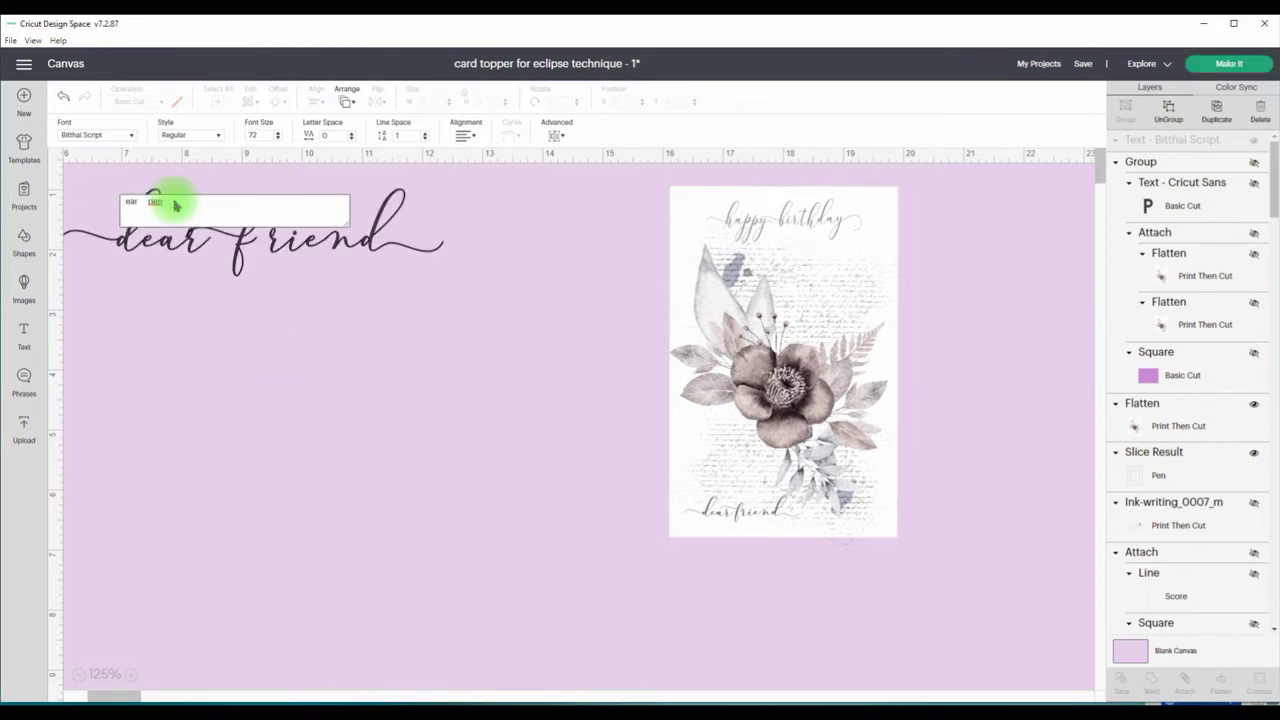
- Move the lettering to an open area, ungroup it to letters and close the gap between the f and "riend"
left_click_drag(186, 237, 301, 350)
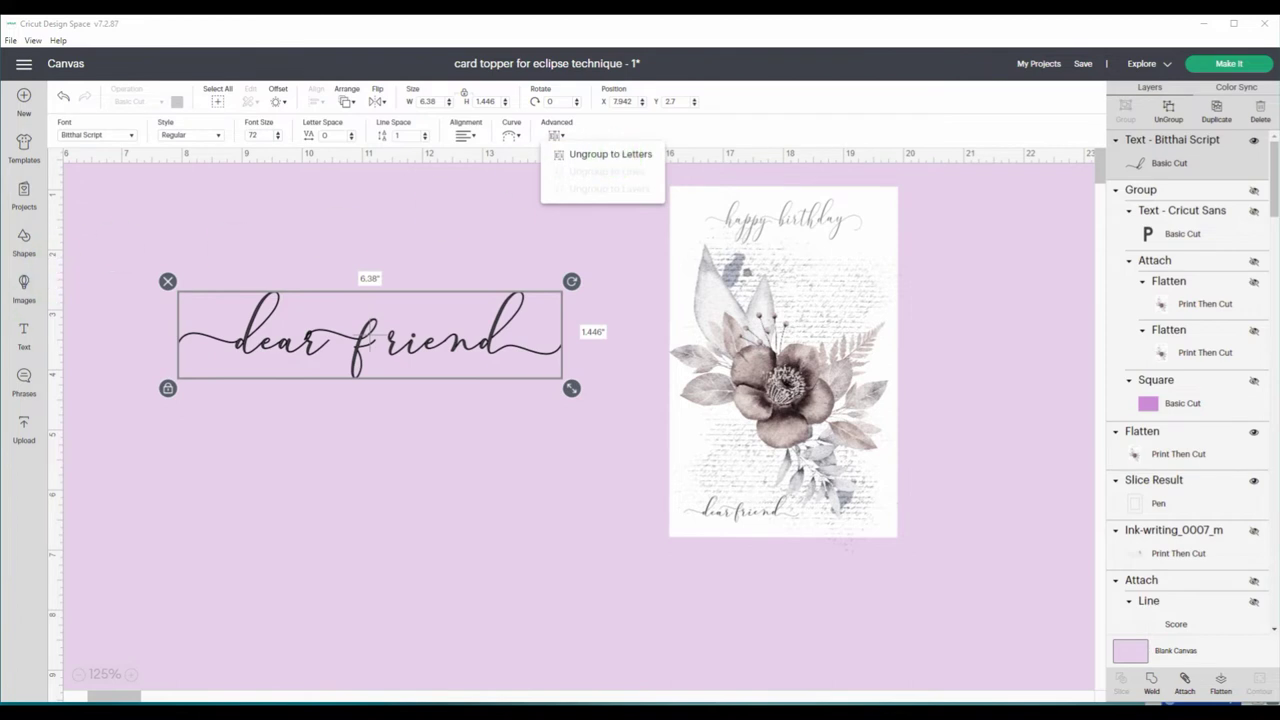
left_click(624, 156)
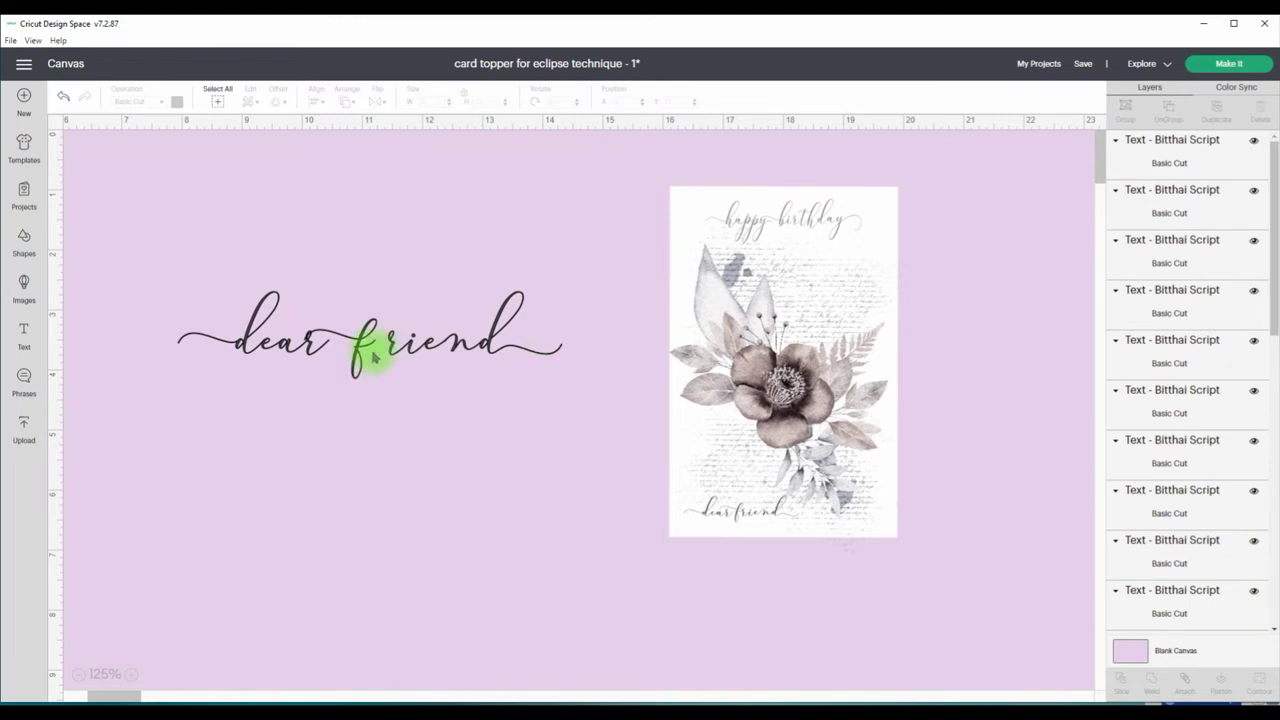
key("ctrl+z")
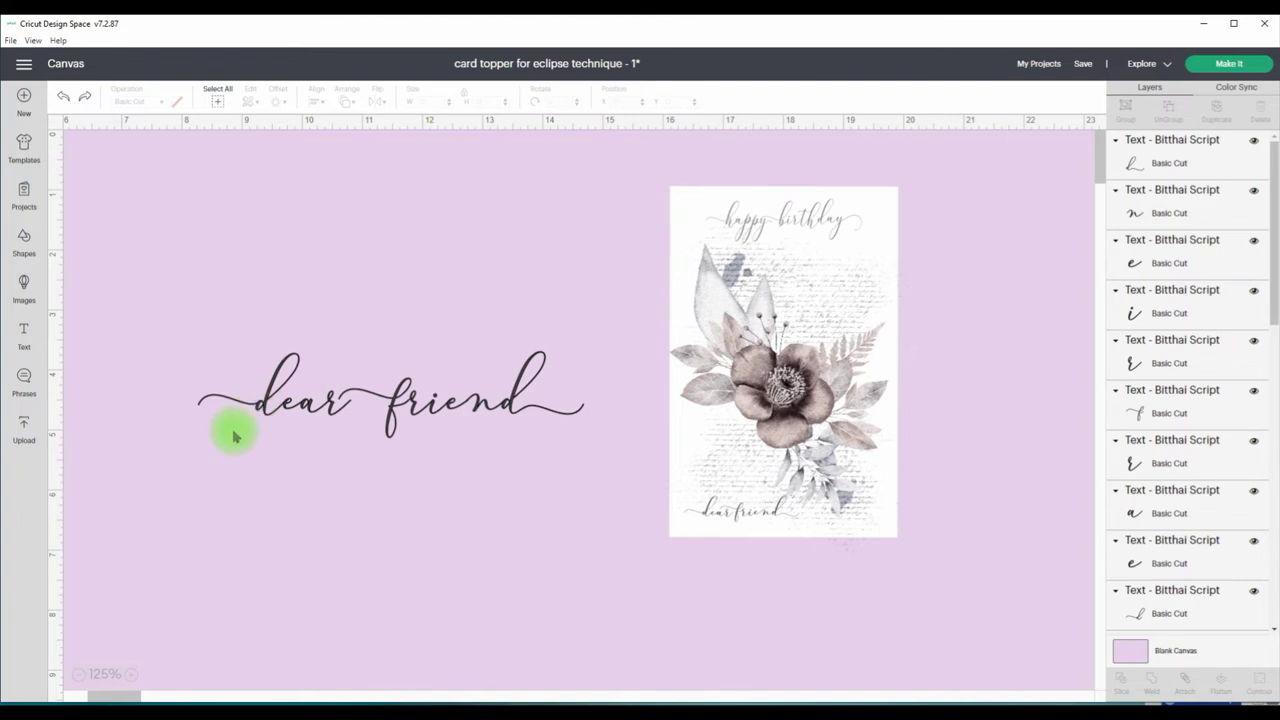
- Select the four letters of "dear" and weld them into one shape
left_click_drag(170, 356, 331, 437)
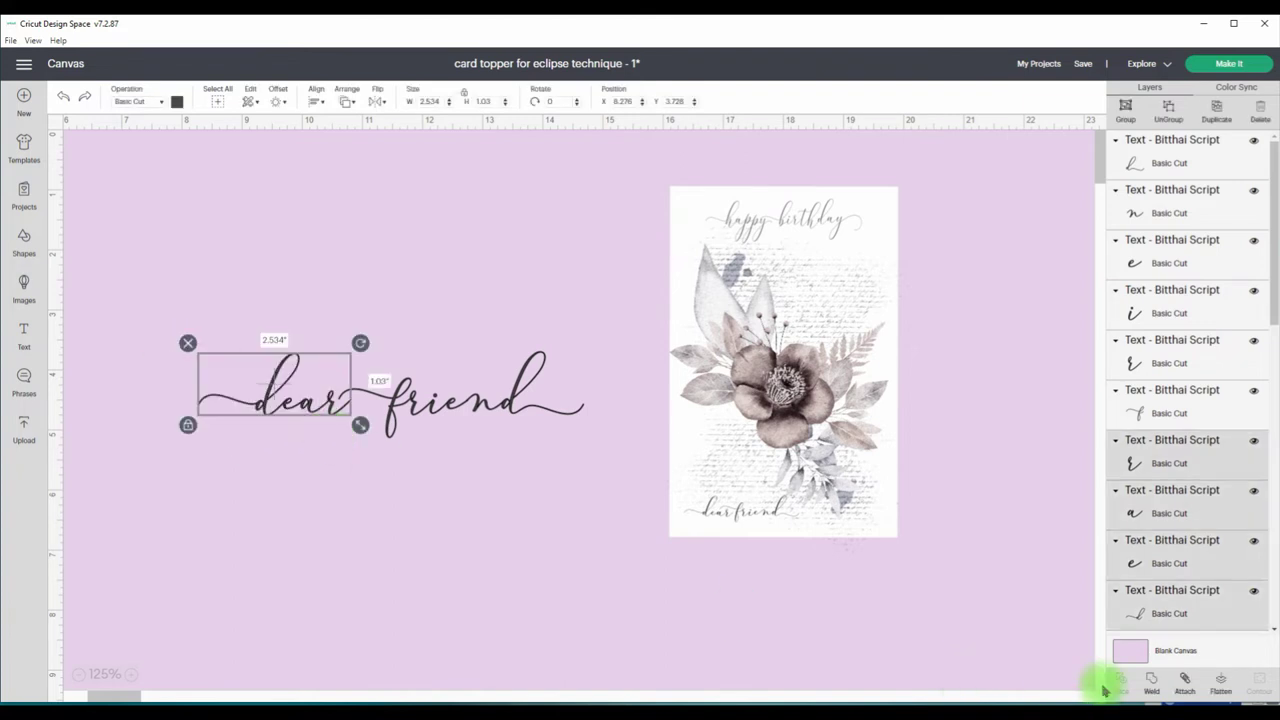
left_click(287, 628)
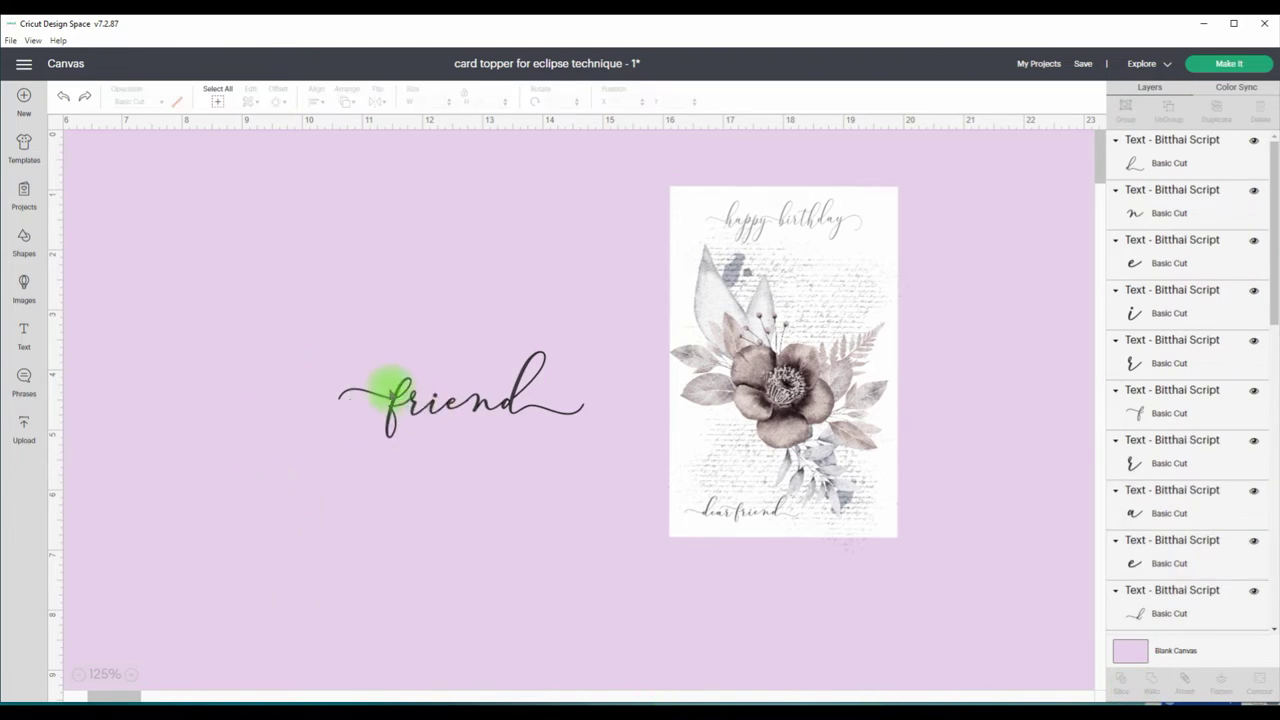
key("ctrl+y")
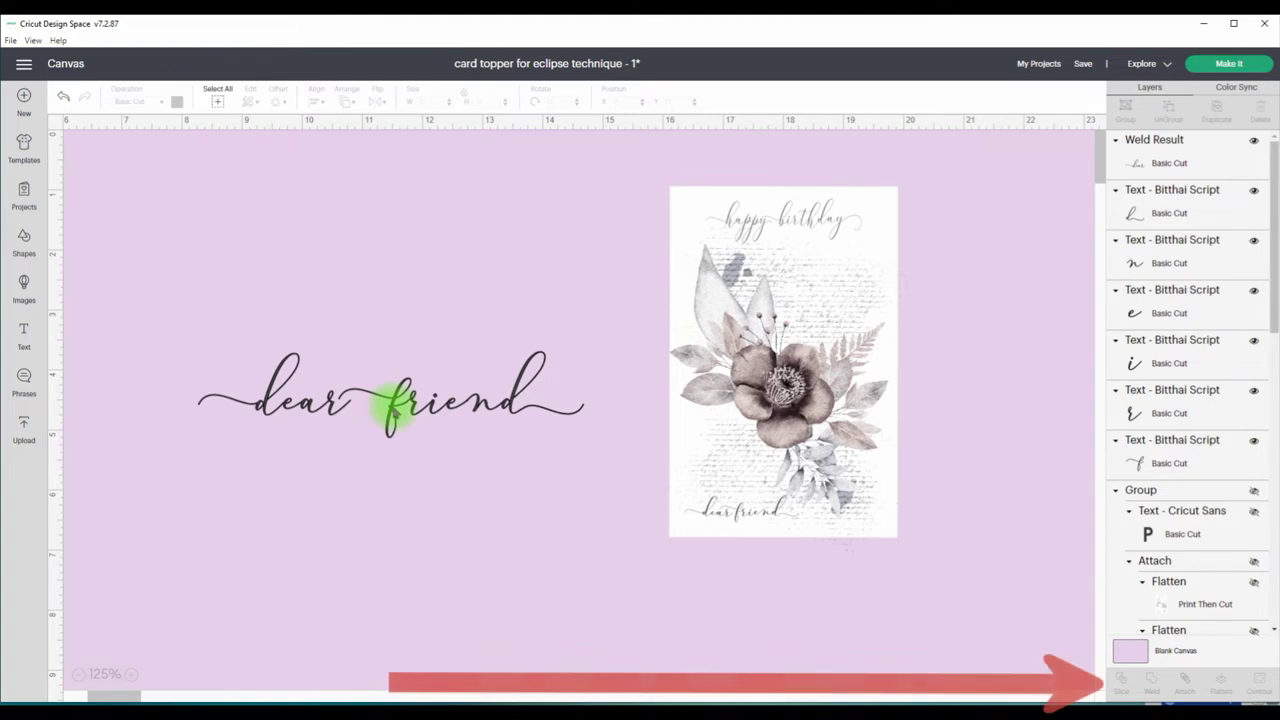
- Move the swash f up against the welded "dear" and weld the letters "riend" together
left_click_drag(393, 410, 364, 404)
left_click(462, 458)
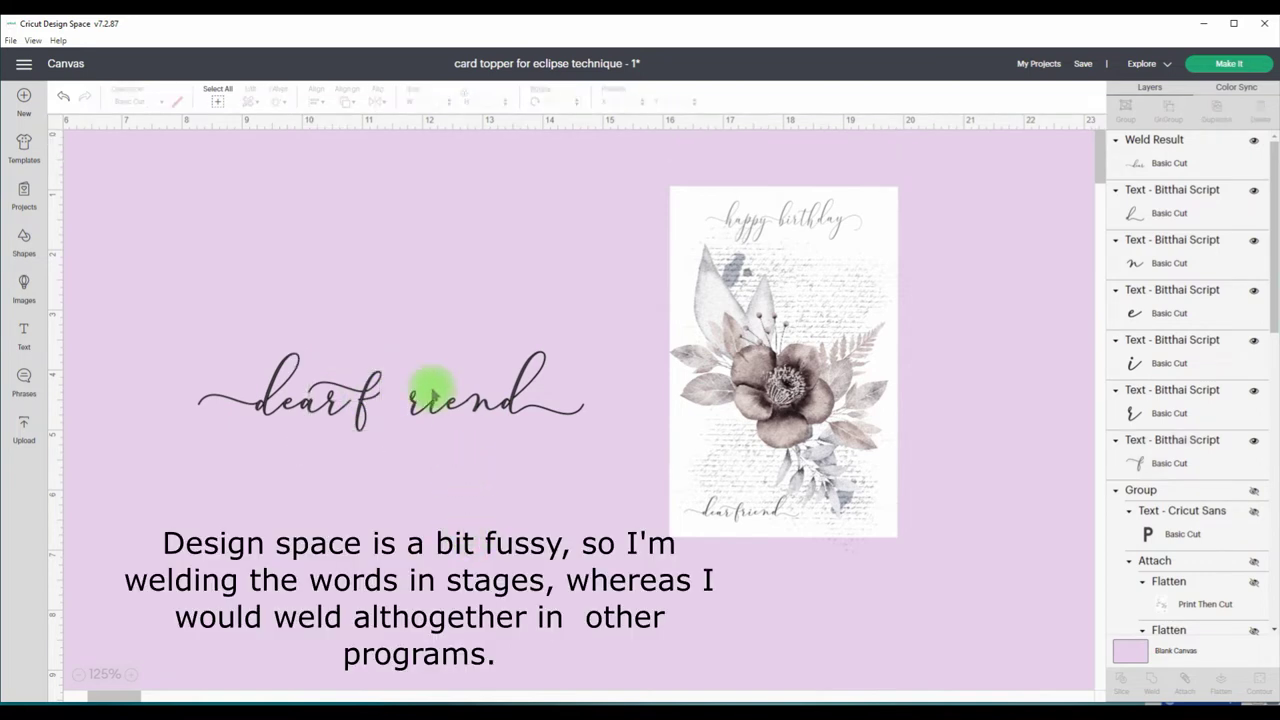
left_click_drag(399, 342, 612, 440)
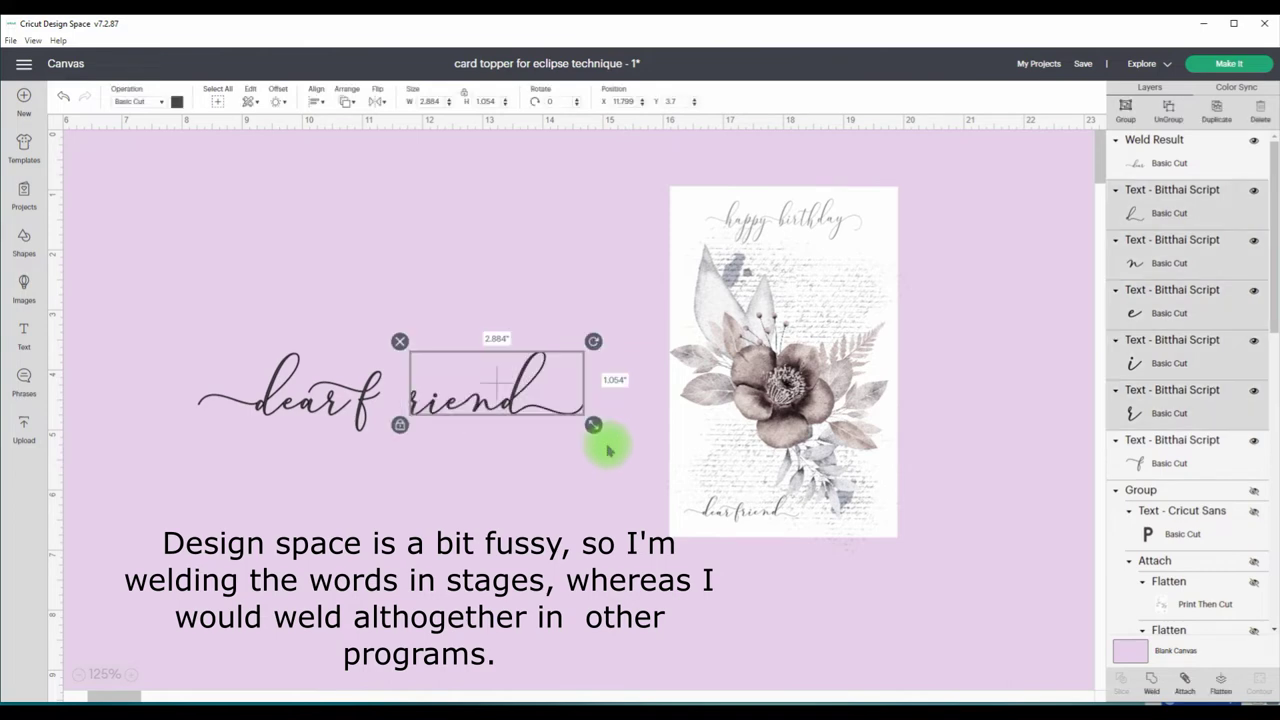
left_click(1151, 687)
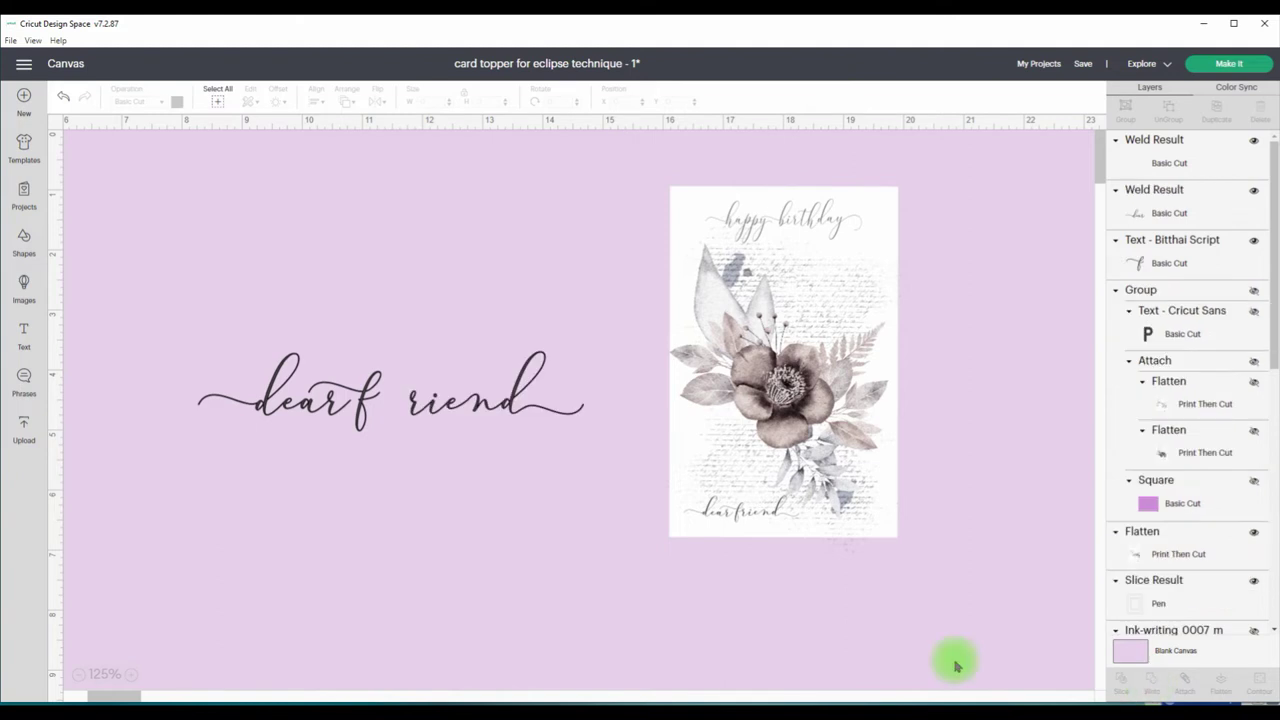
- Move the welded "riend" up against the f and weld all three pieces of "dear friend" into one shape
left_click_drag(477, 405, 457, 412)
left_click(460, 475)
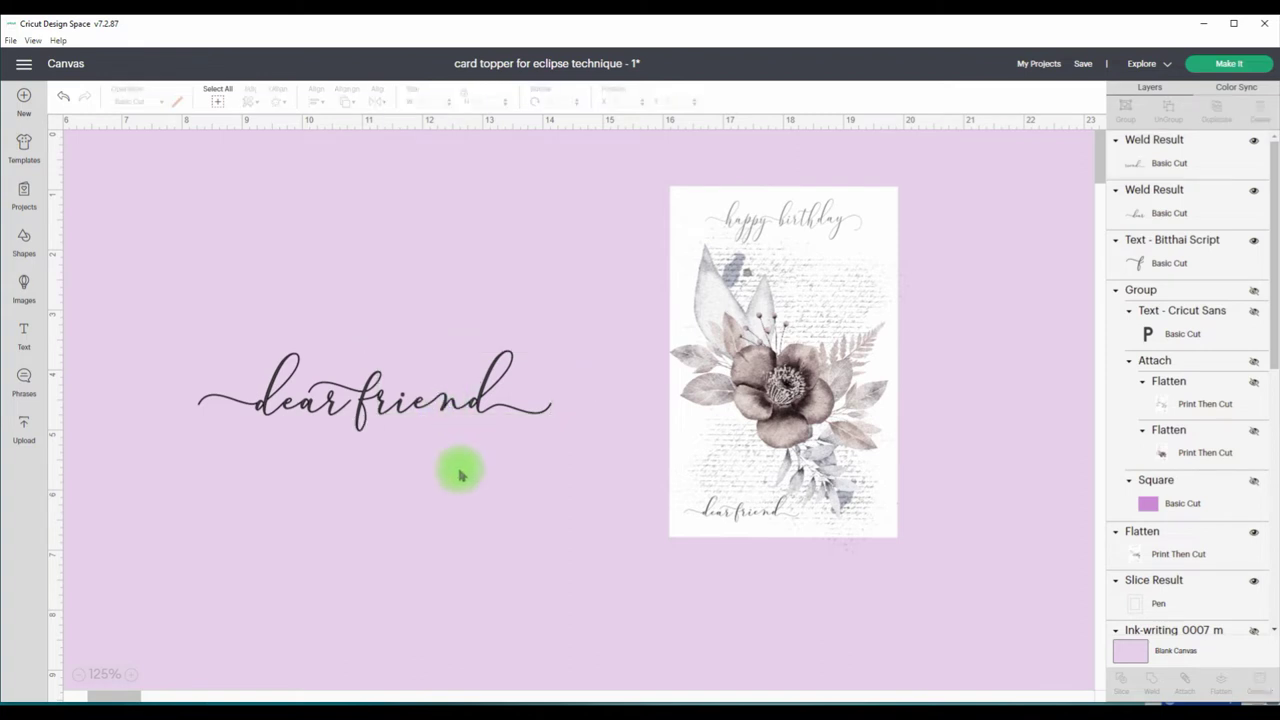
left_click_drag(479, 408, 474, 402)
left_click(449, 486)
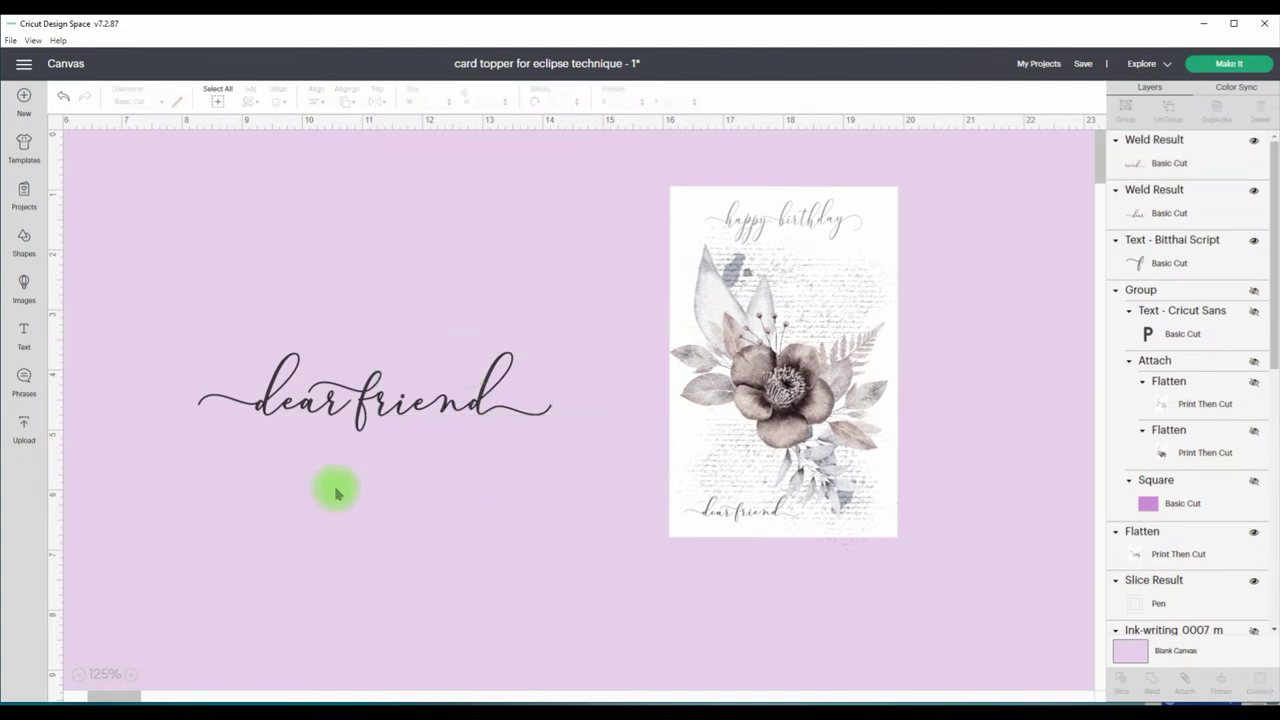
left_click_drag(170, 311, 590, 462)
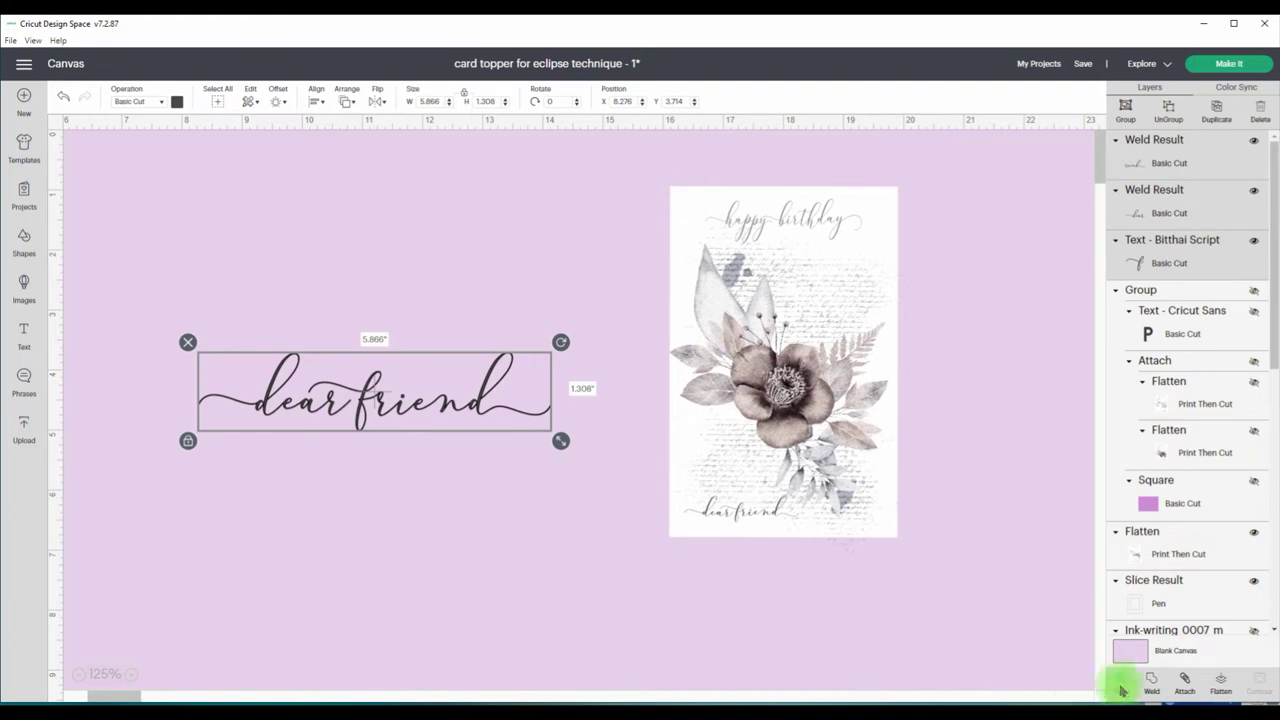
left_click(437, 677)
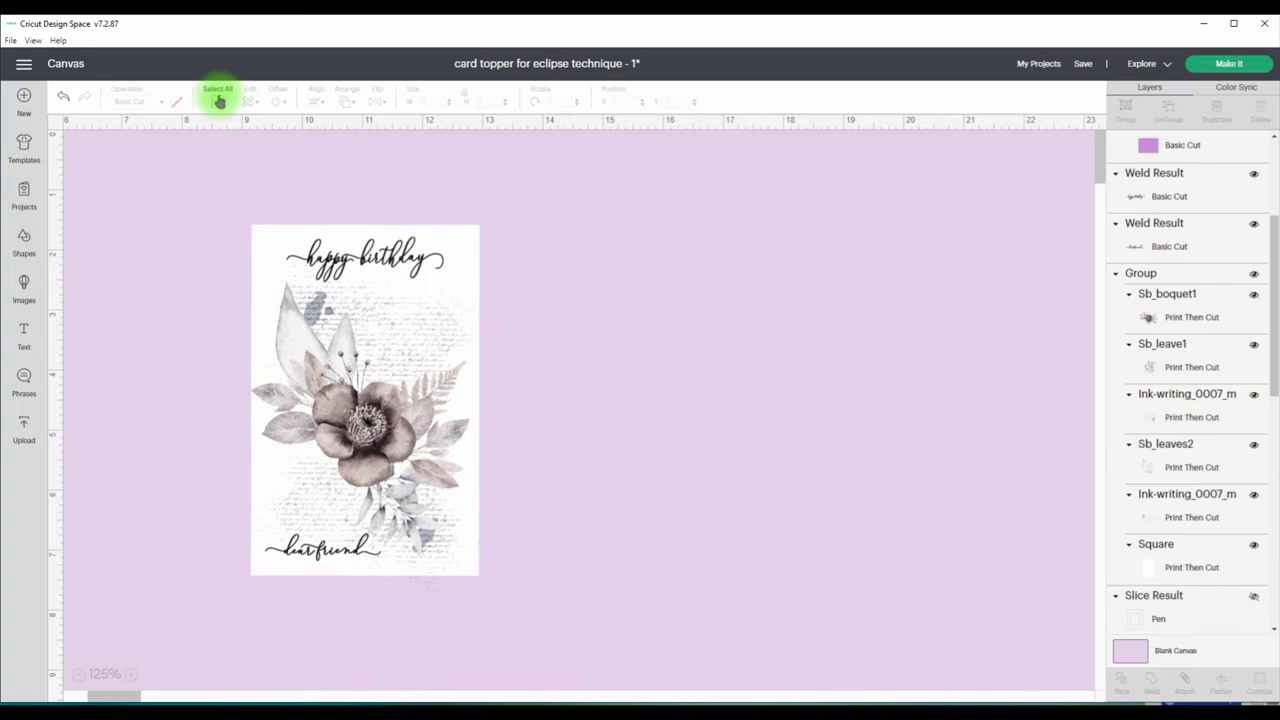
- Flatten all visible layers of the birthday card topper into one Print Then Cut image and duplicate it
left_click(218, 100)
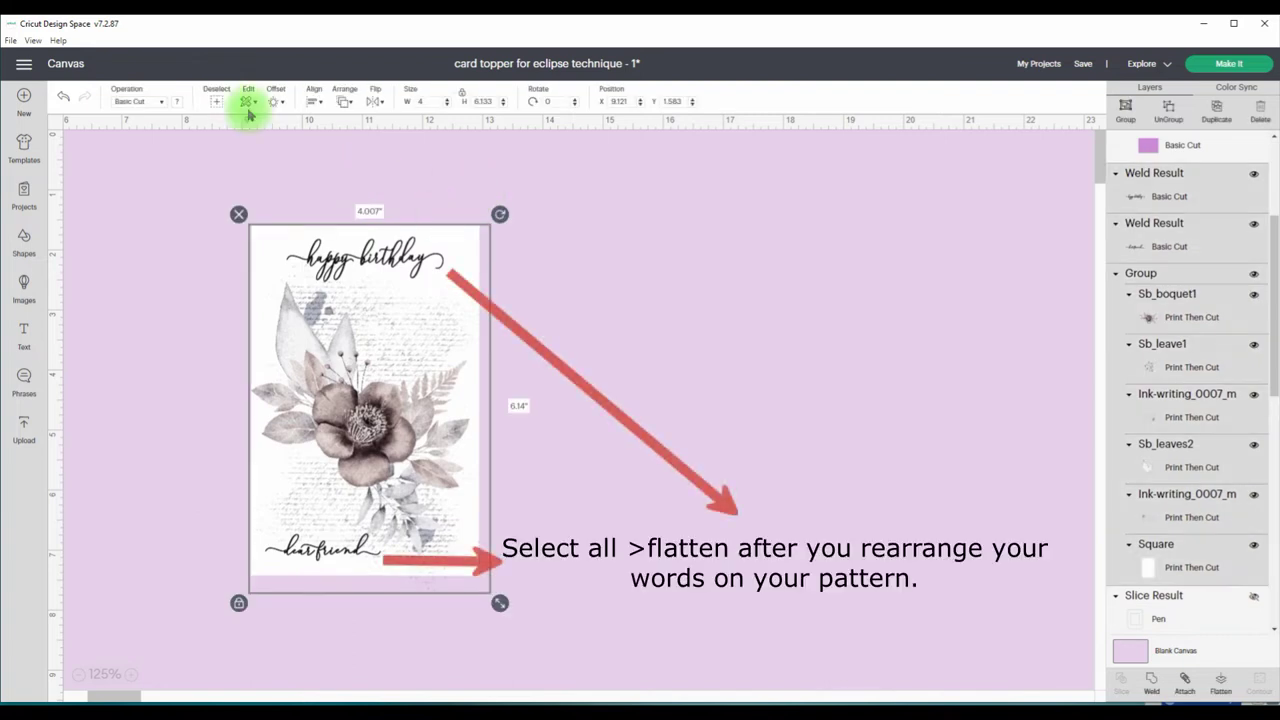
left_click(1220, 688)
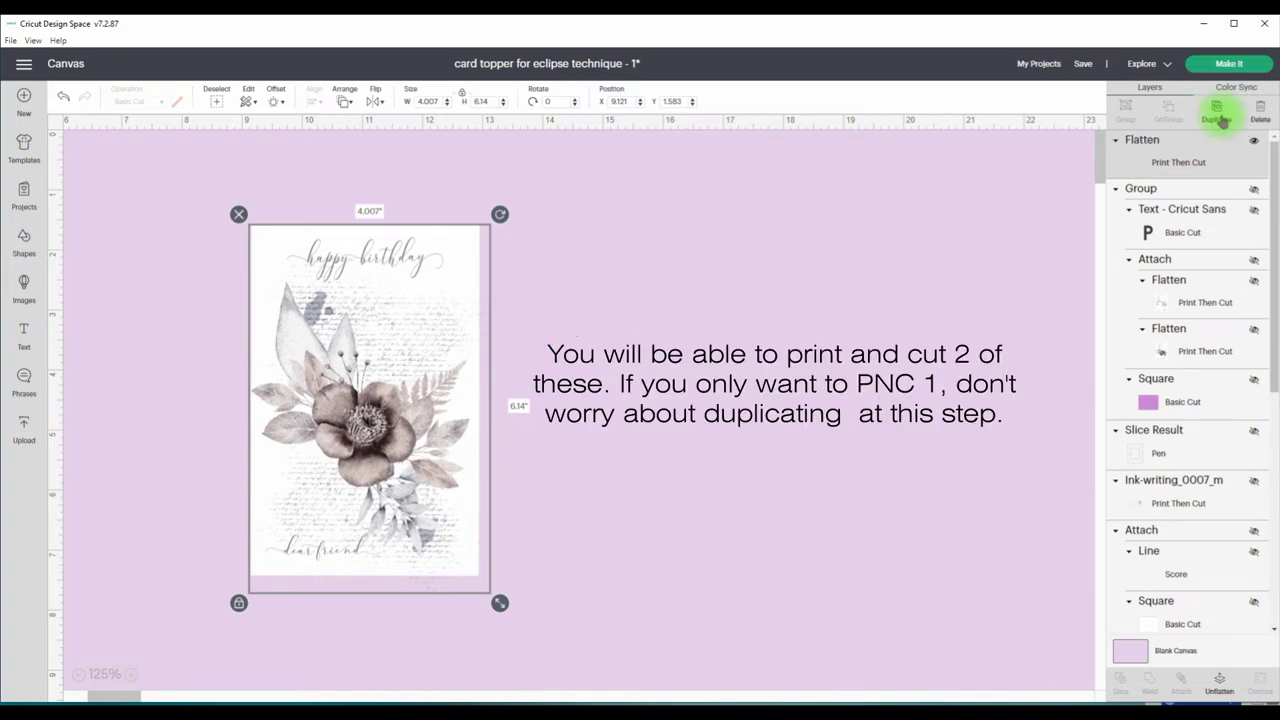
left_click(1217, 115)
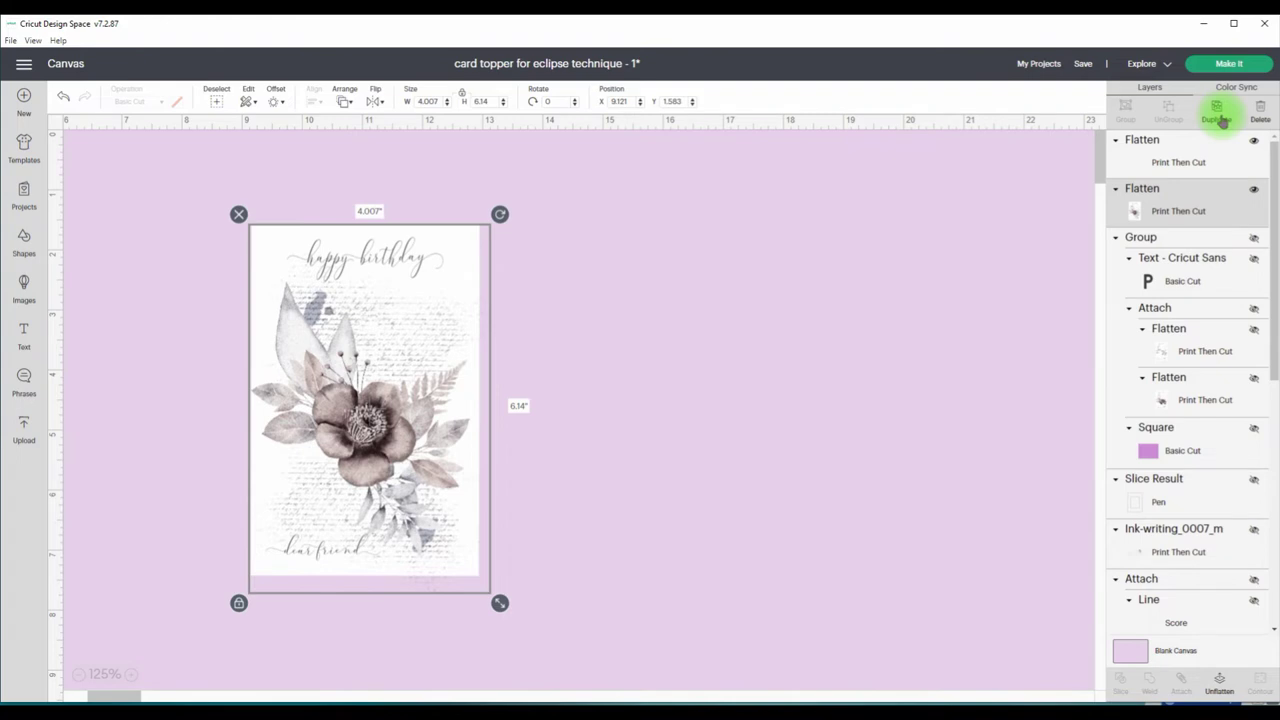
left_click(1218, 117)
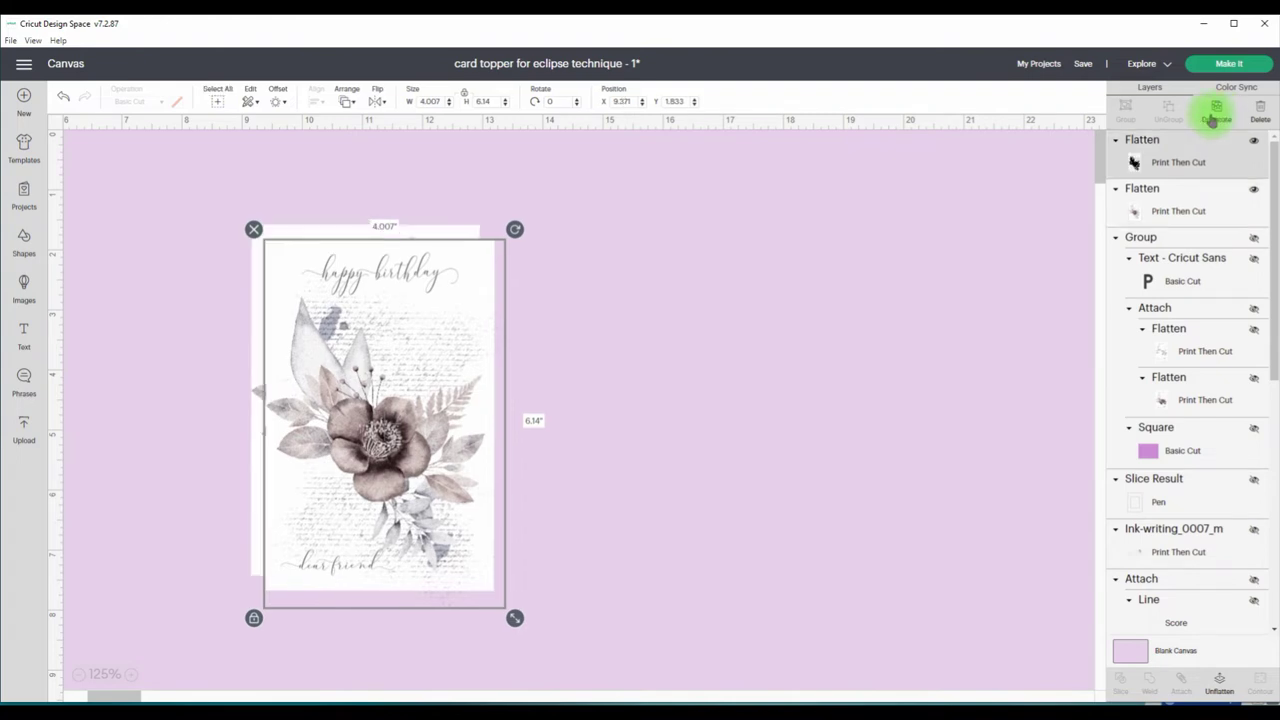
- Place the duplicate topper beside the original with a narrow gap, level with it, and attach the two together
left_click_drag(371, 349, 600, 343)
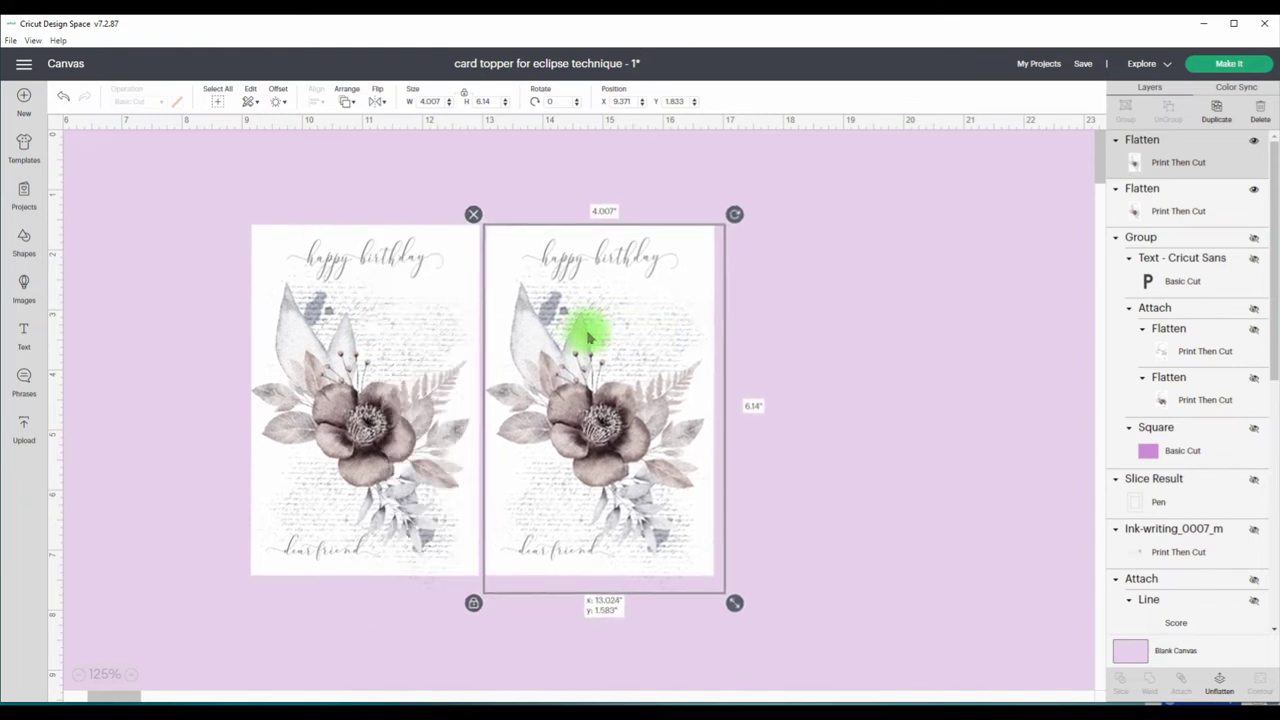
left_click_drag(590, 340, 596, 339)
left_click(238, 225)
left_click_drag(208, 178, 758, 637)
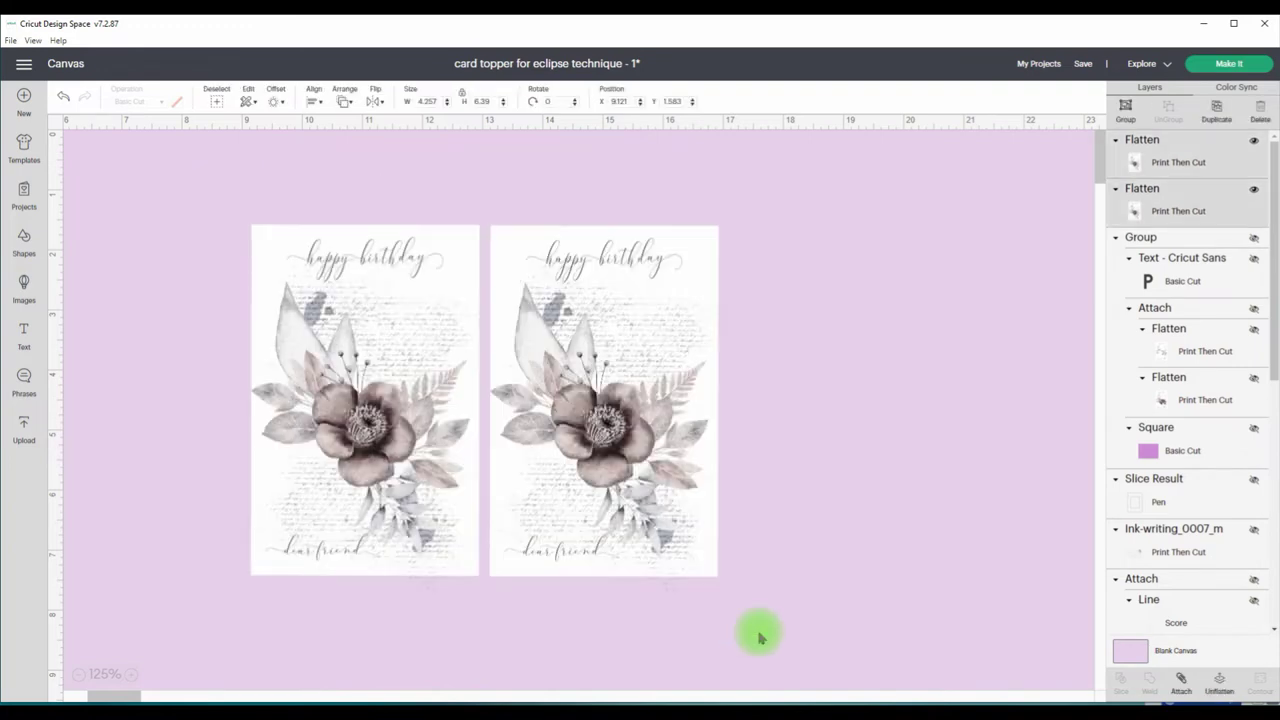
left_click(1181, 686)
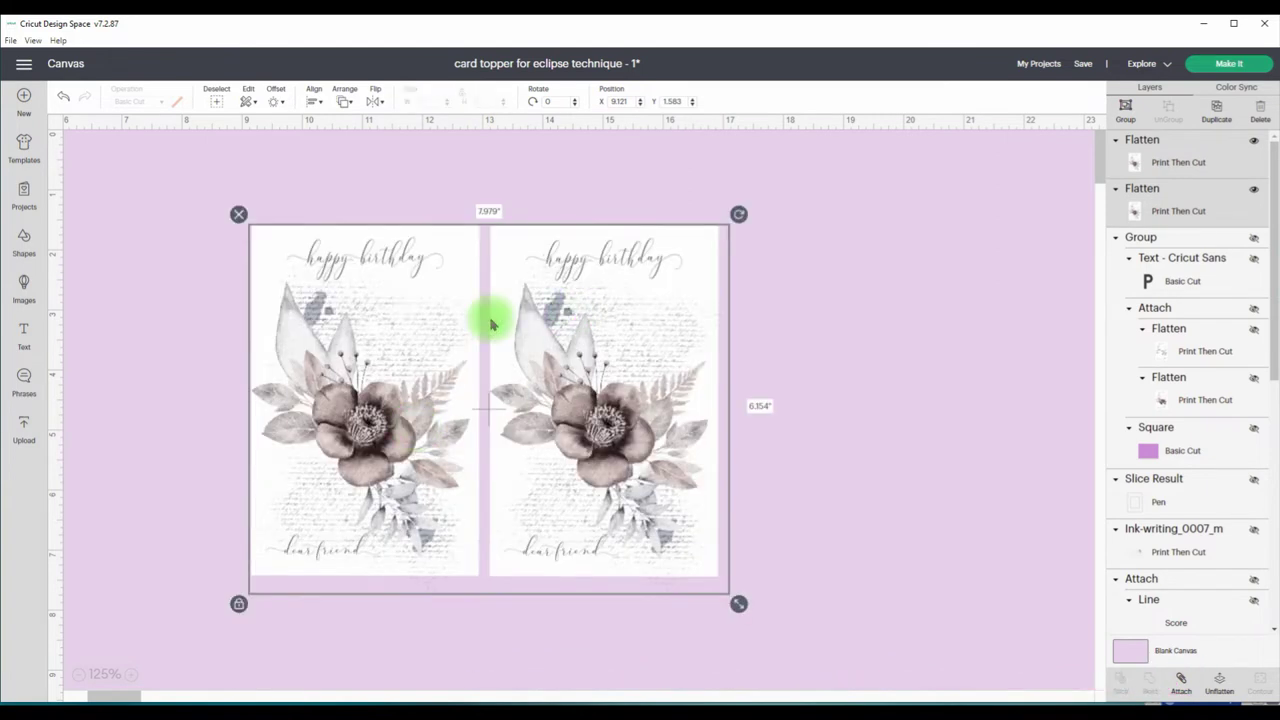
- Start making the project and continue past the mat preview with one project copy on 8.5 x 11 in letter material
left_click(1228, 65)
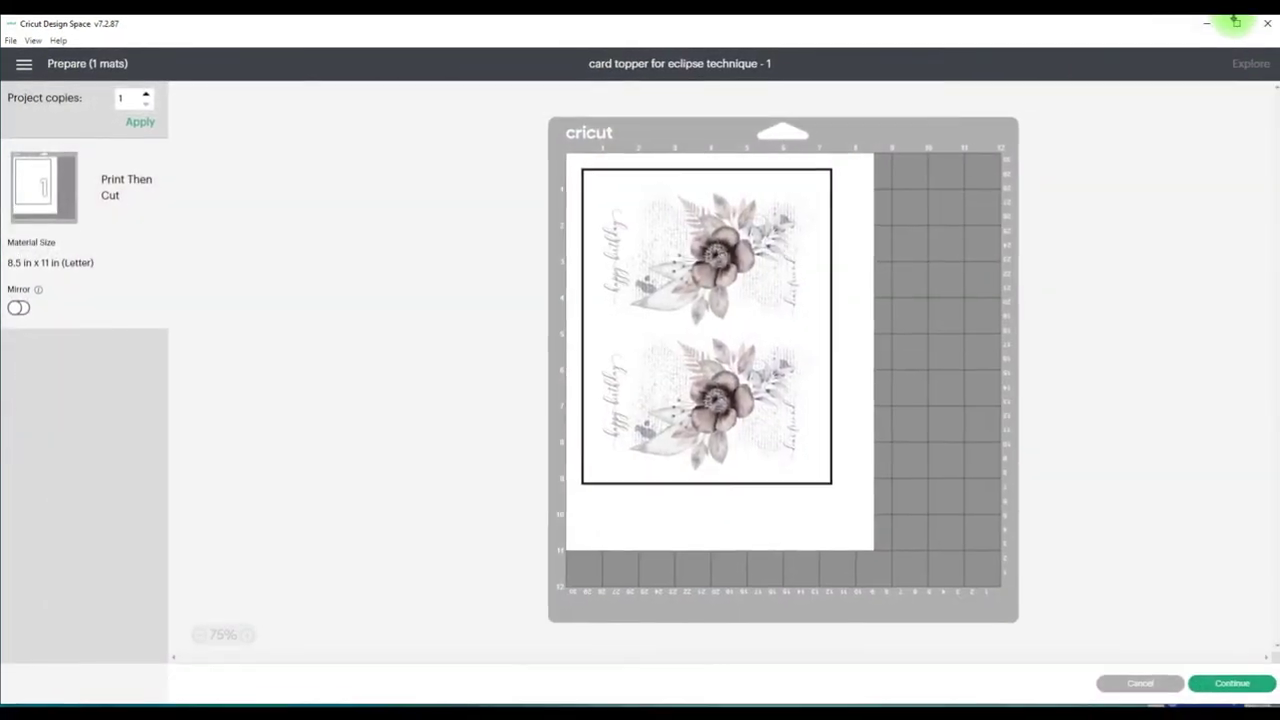
left_click(1236, 21)
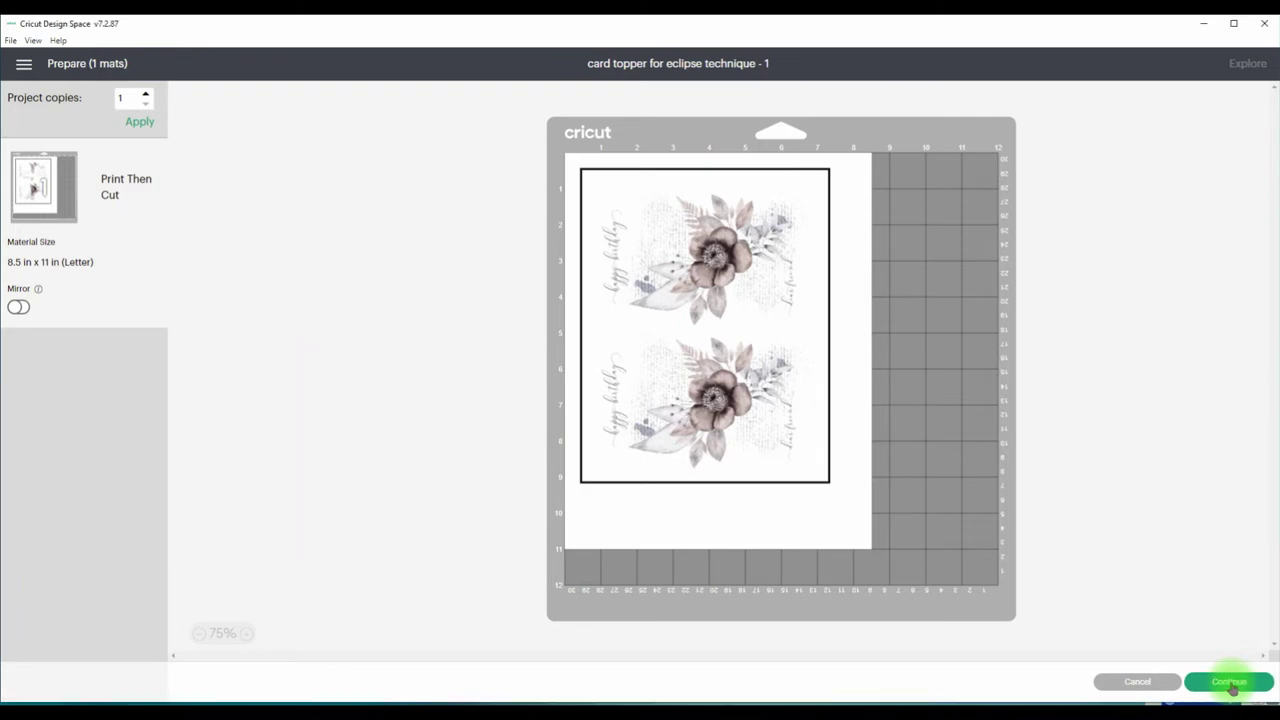
left_click(1230, 684)
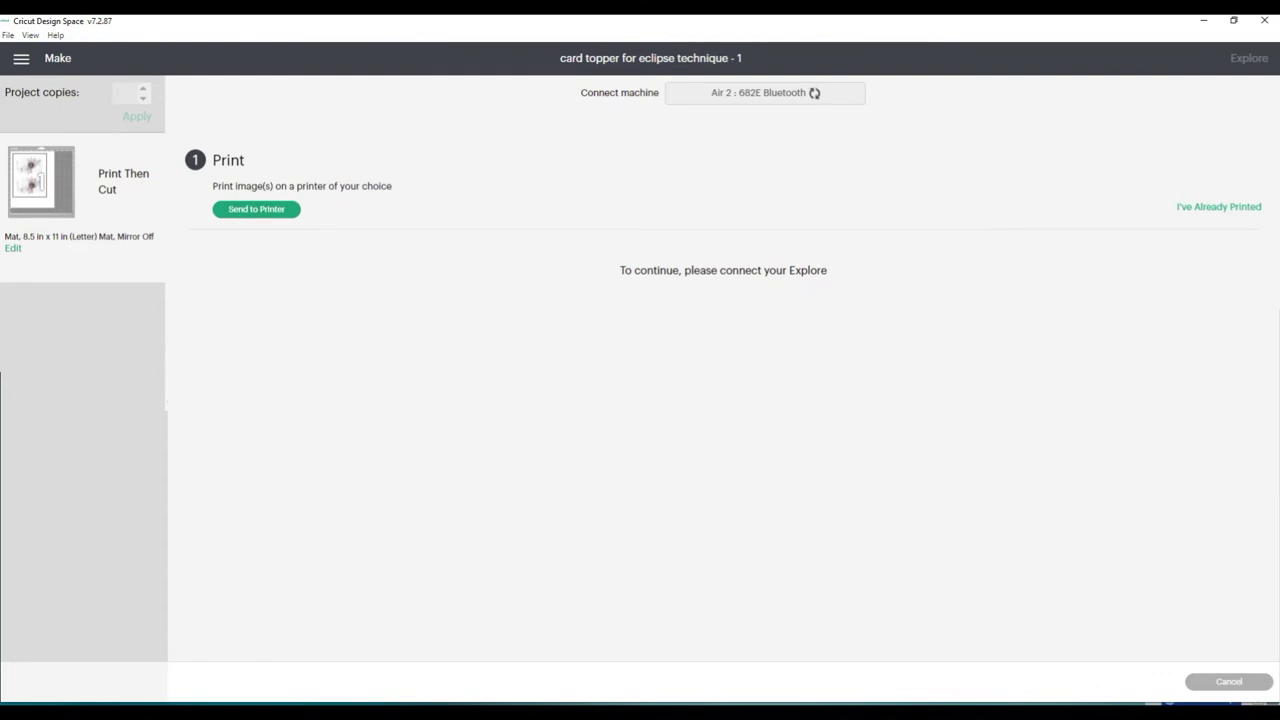
- Send the sheet to the printer as one copy with Add Bleed turned off
left_click(264, 216)
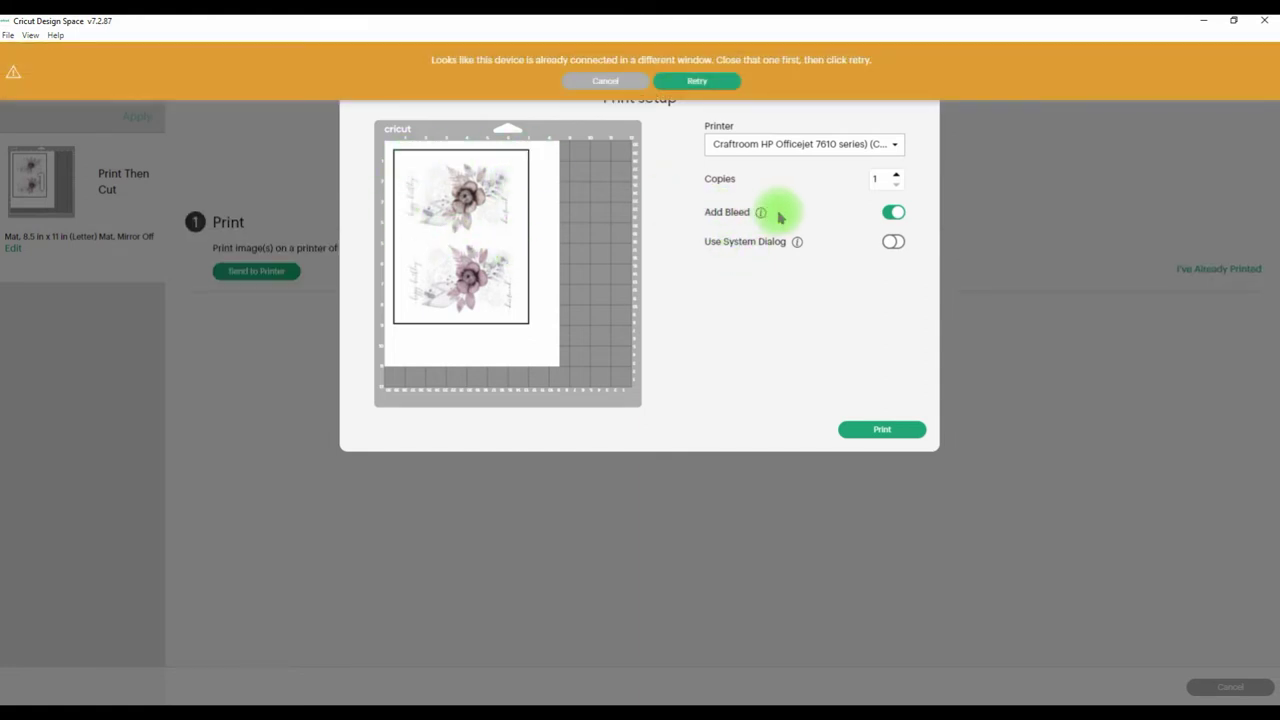
left_click(884, 214)
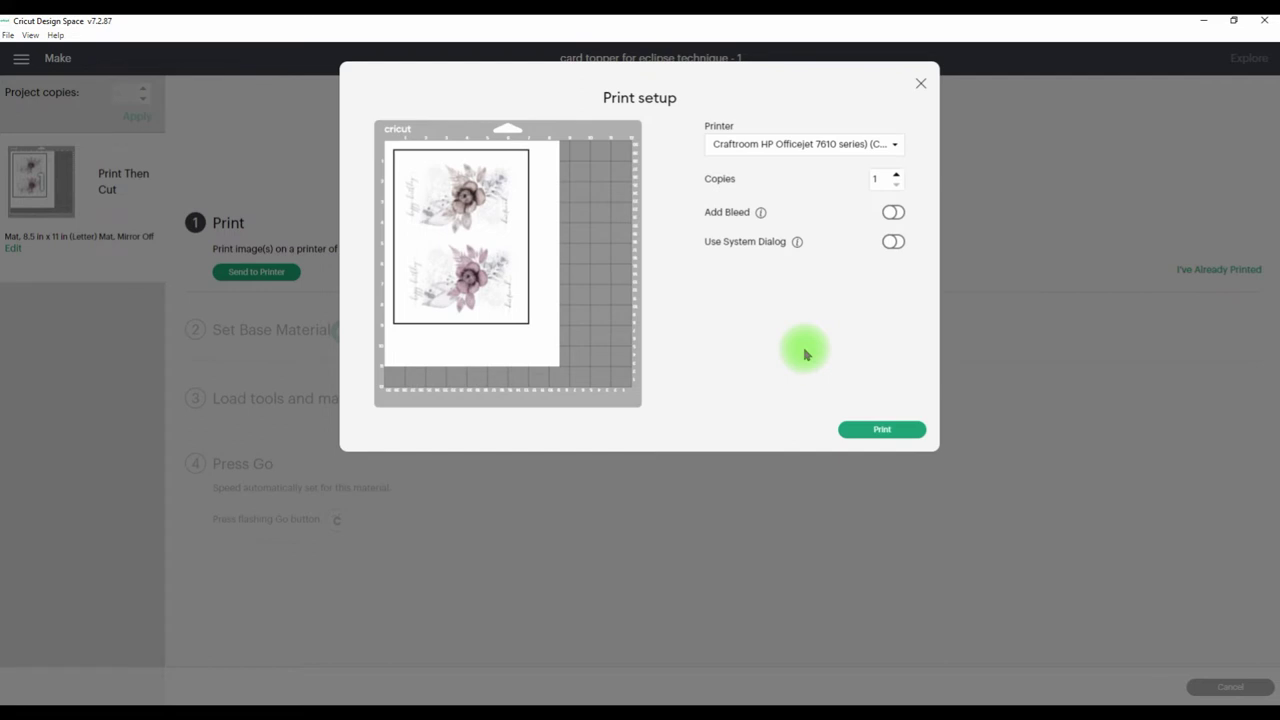
left_click(890, 433)
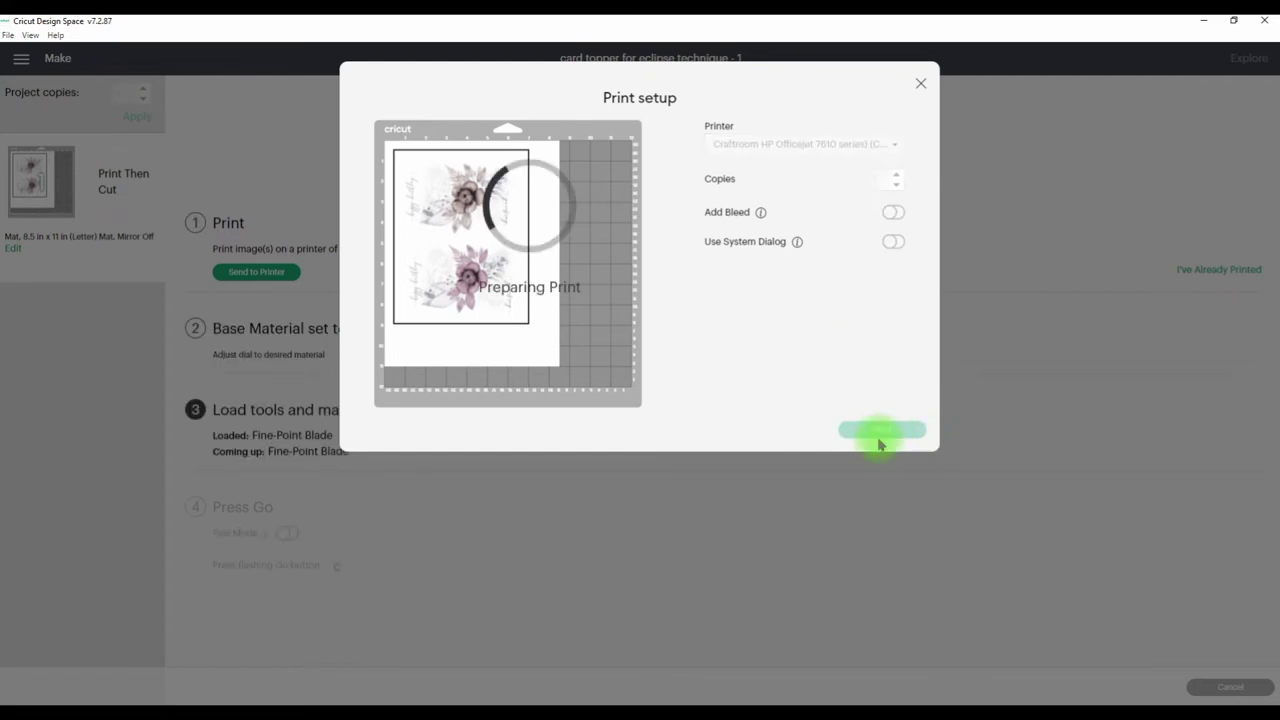